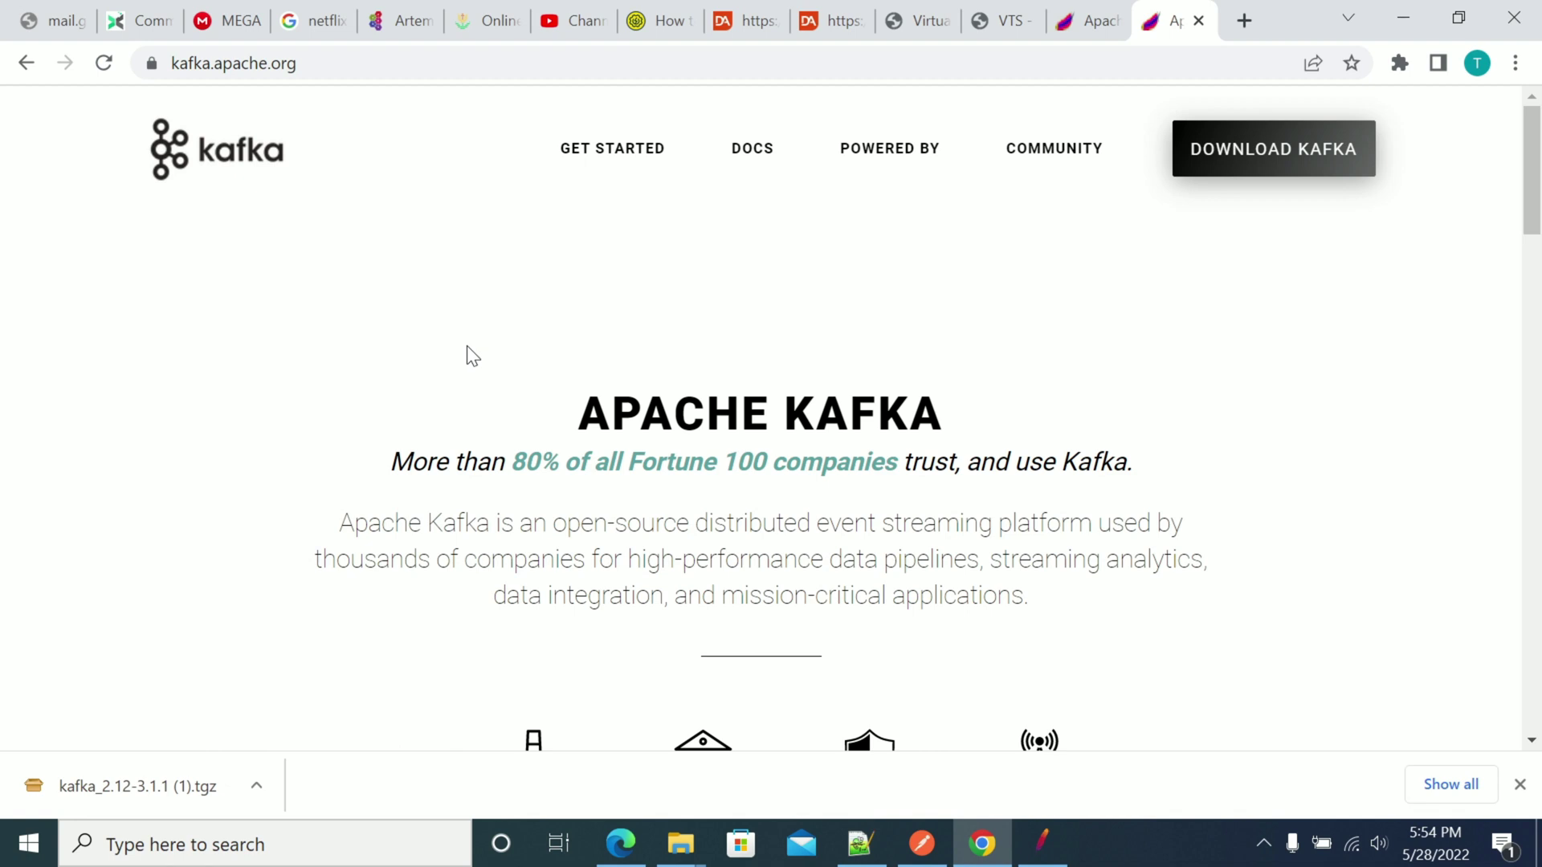
Highlight the site address kafka.apache.org and open the Kafka downloads page
left_click(372, 64)
left_click(390, 67)
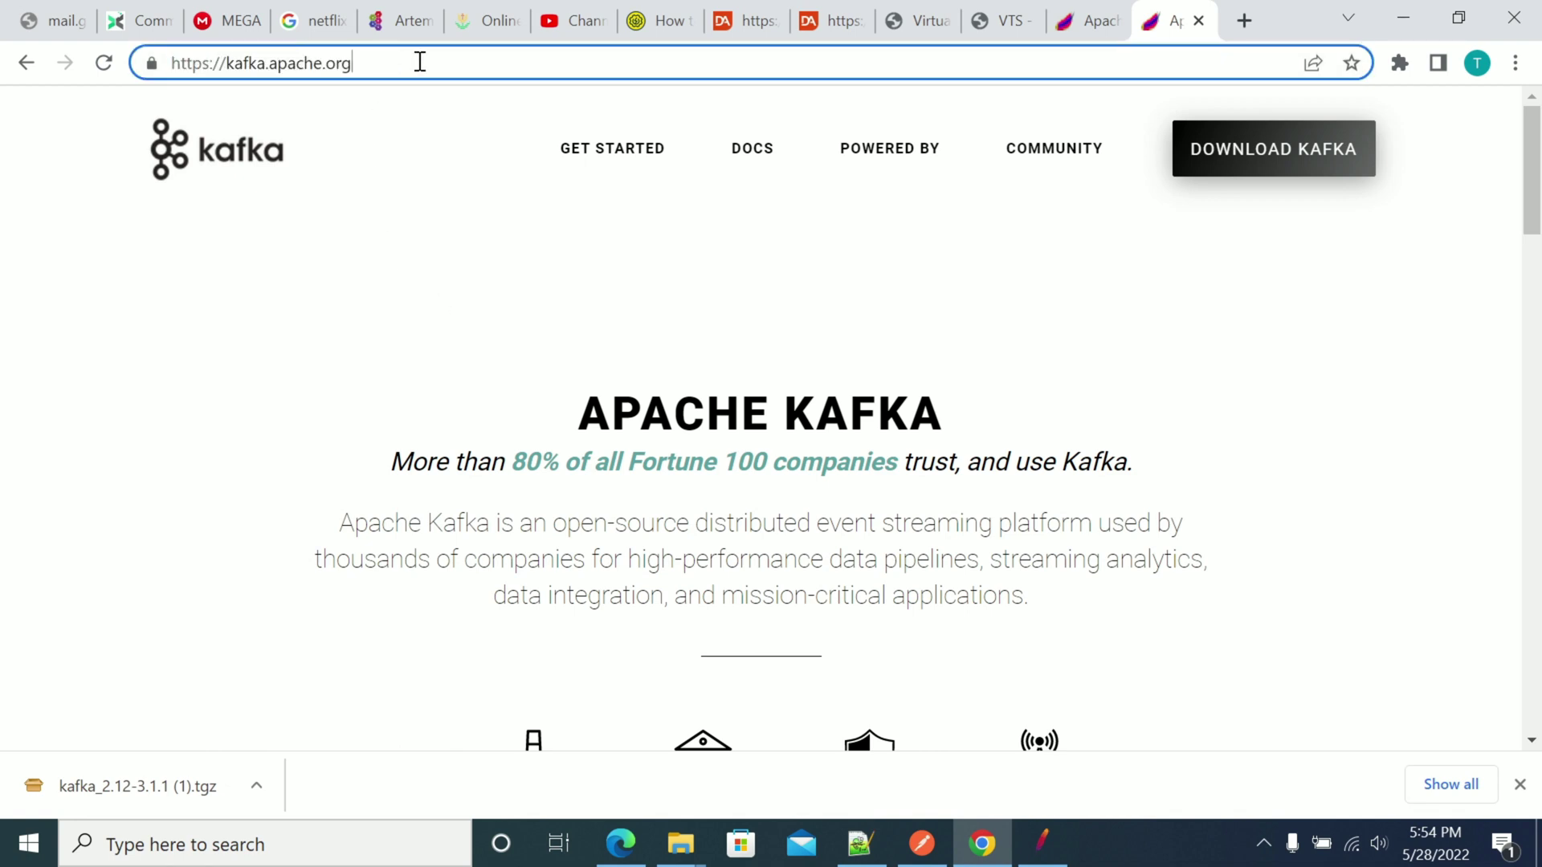
left_click_drag(389, 60, 237, 57)
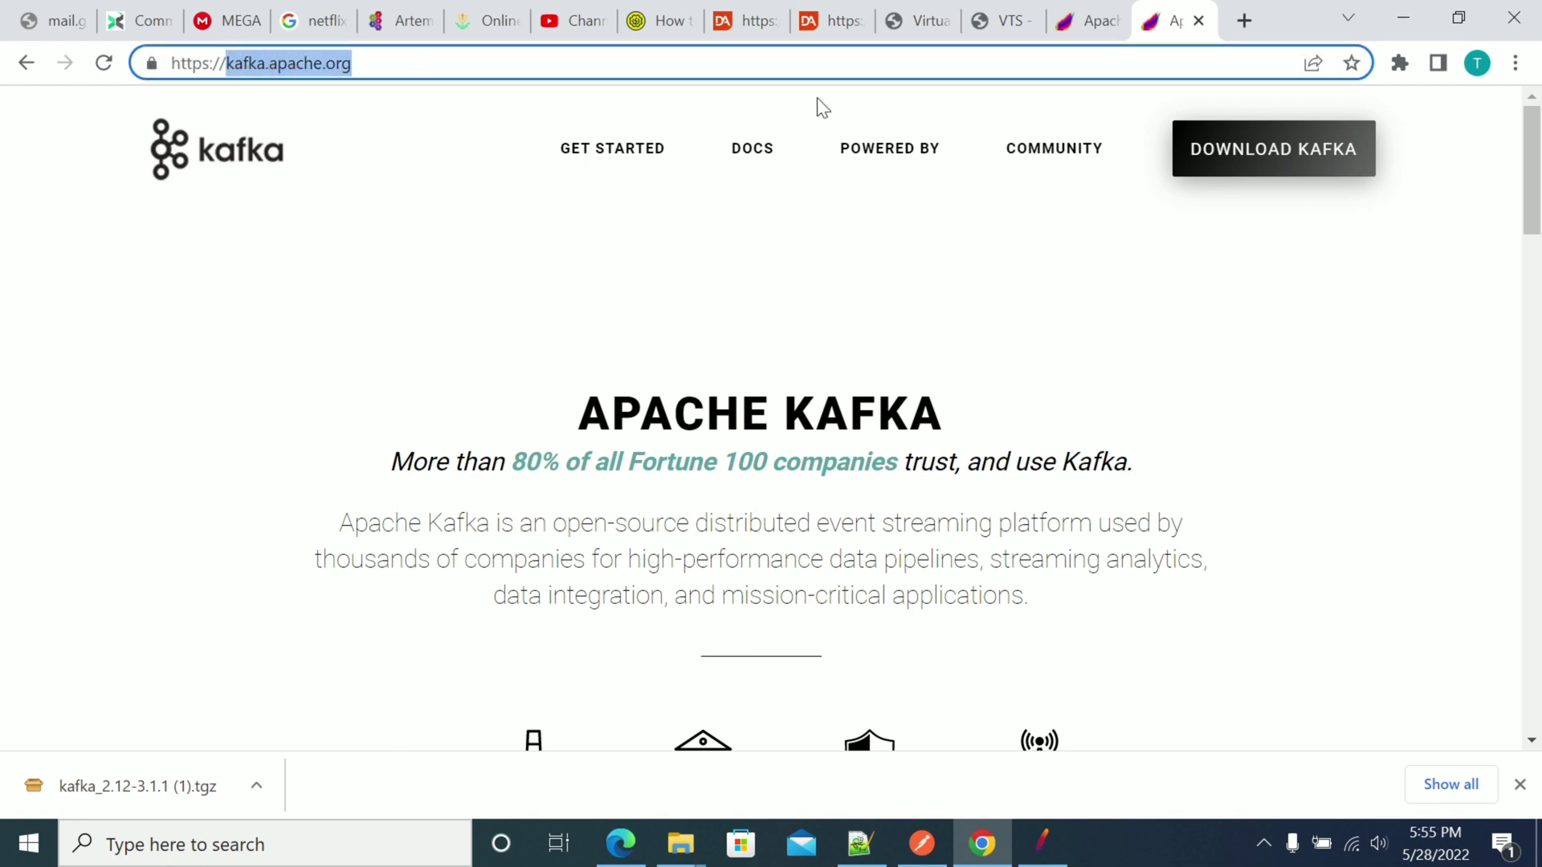
left_click(1259, 160)
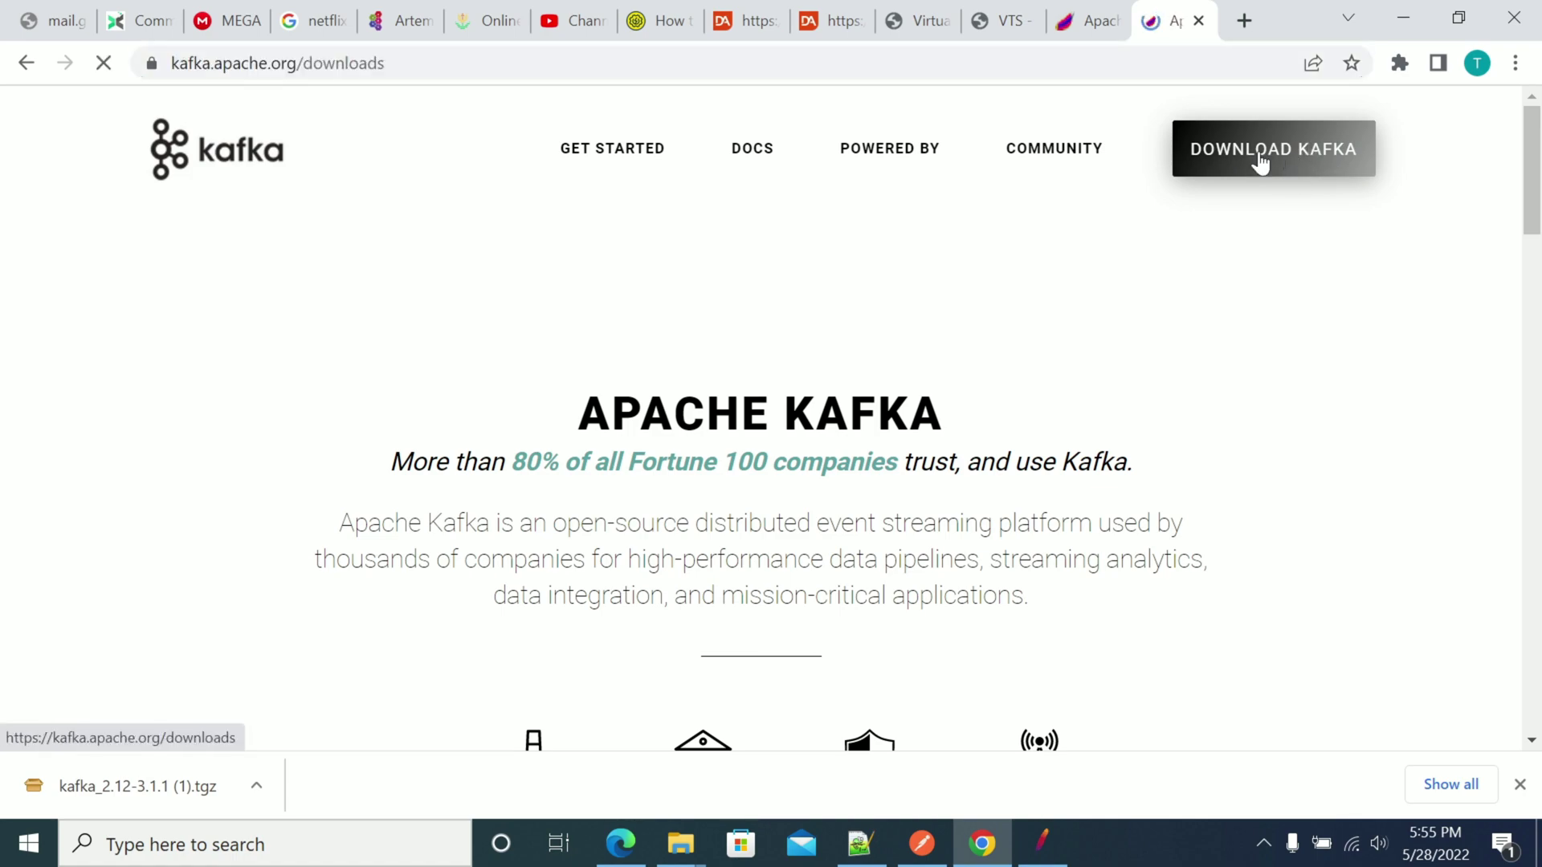
Download the Scala 2.12 binary kafka_2.12-3.1.1.tgz from the 3.1.1 release section
scroll(217, 388, "down", 5)
scroll(217, 388, "down", 4)
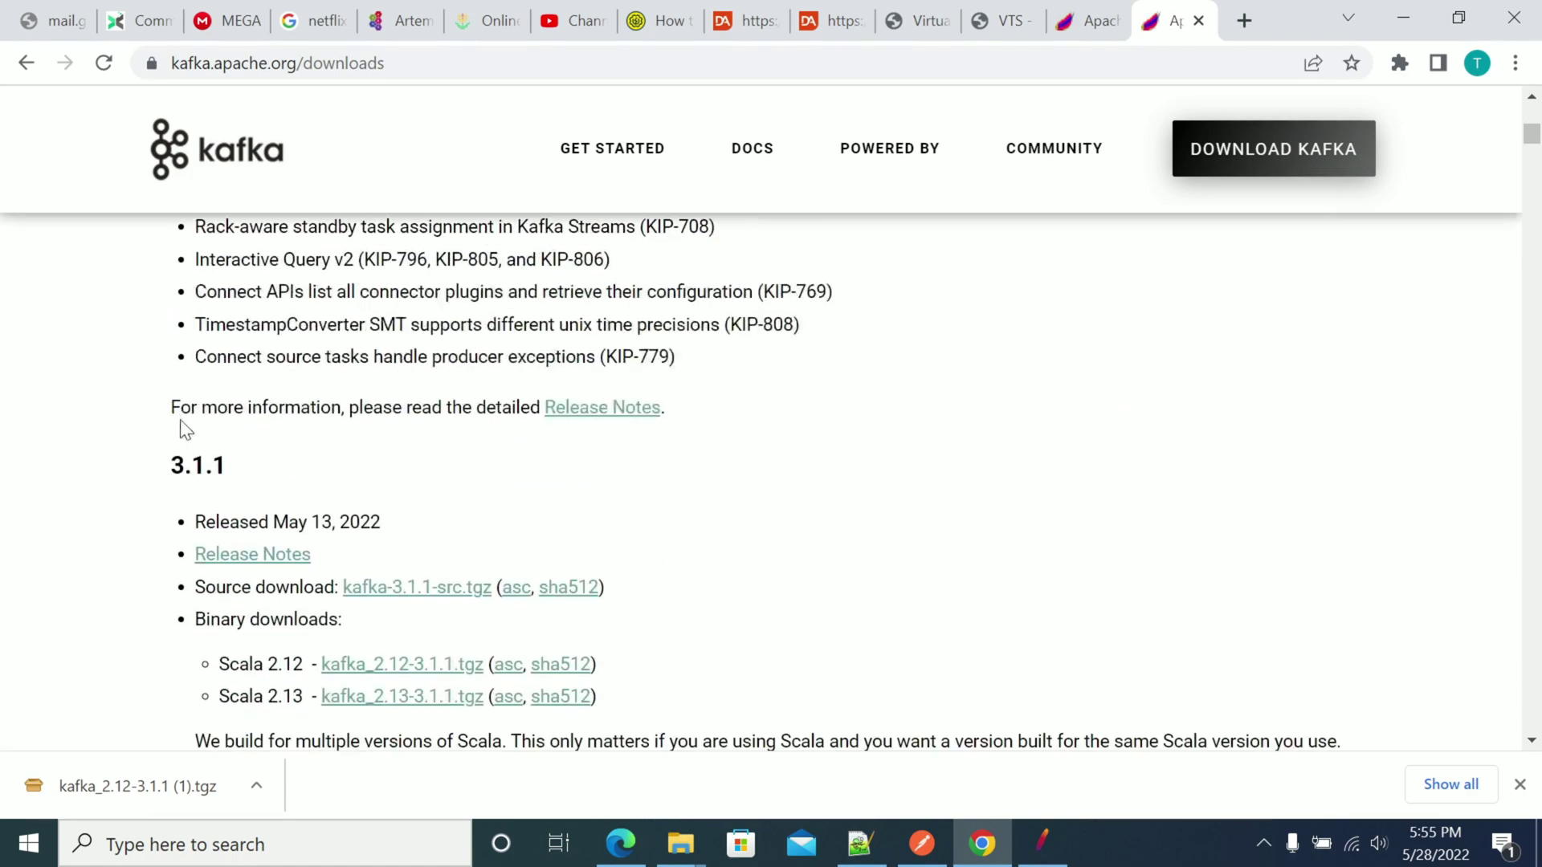
scroll(185, 426, "up", 5)
scroll(217, 349, "up", 3)
left_click_drag(175, 313, 247, 346)
scroll(142, 466, "down", 8)
scroll(290, 498, "down", 2)
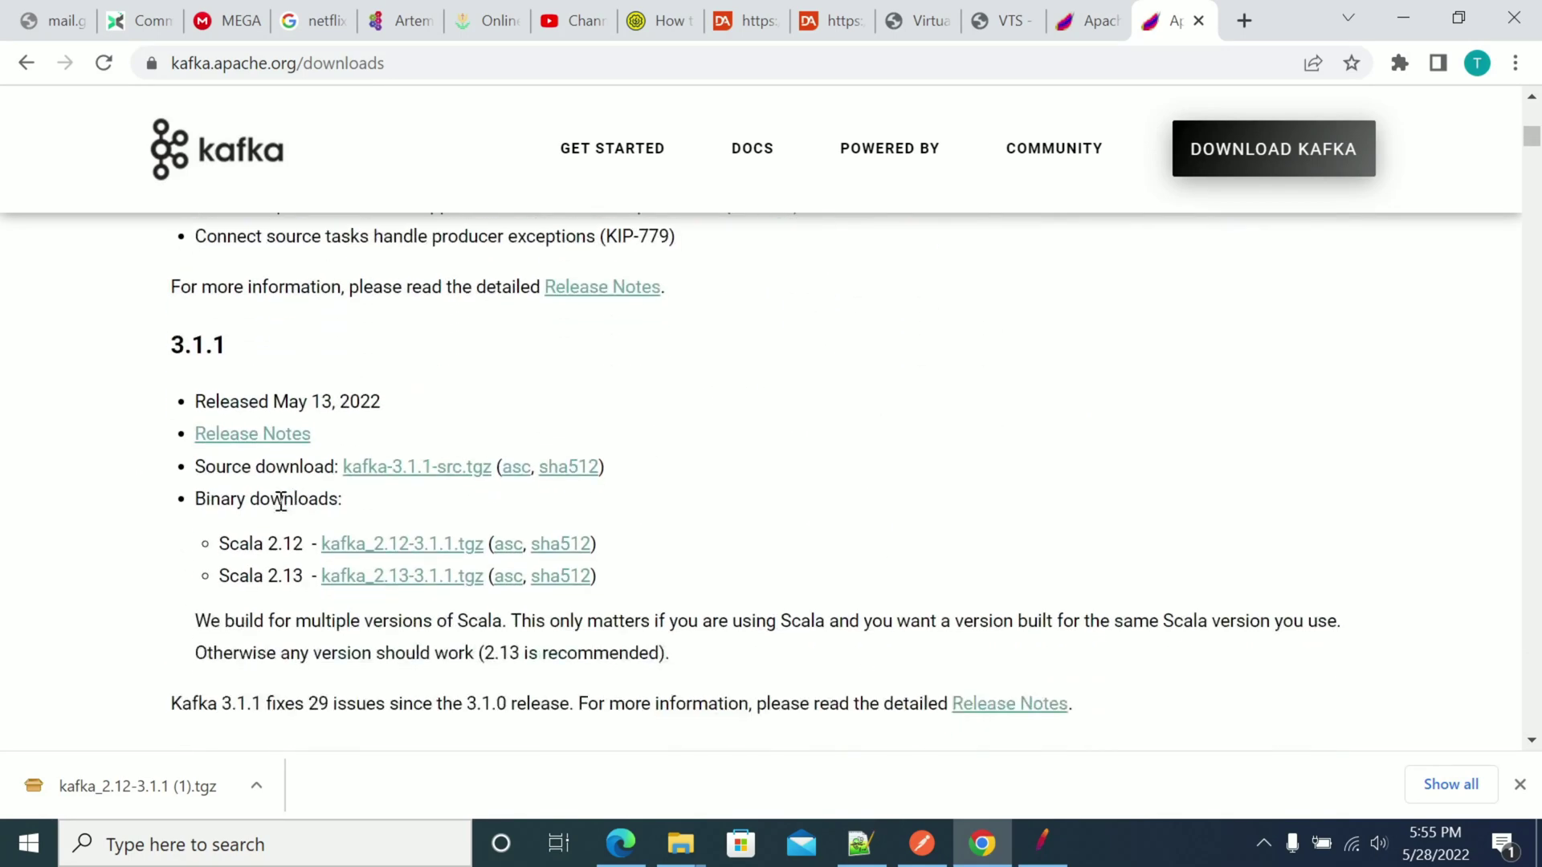
left_click(405, 554)
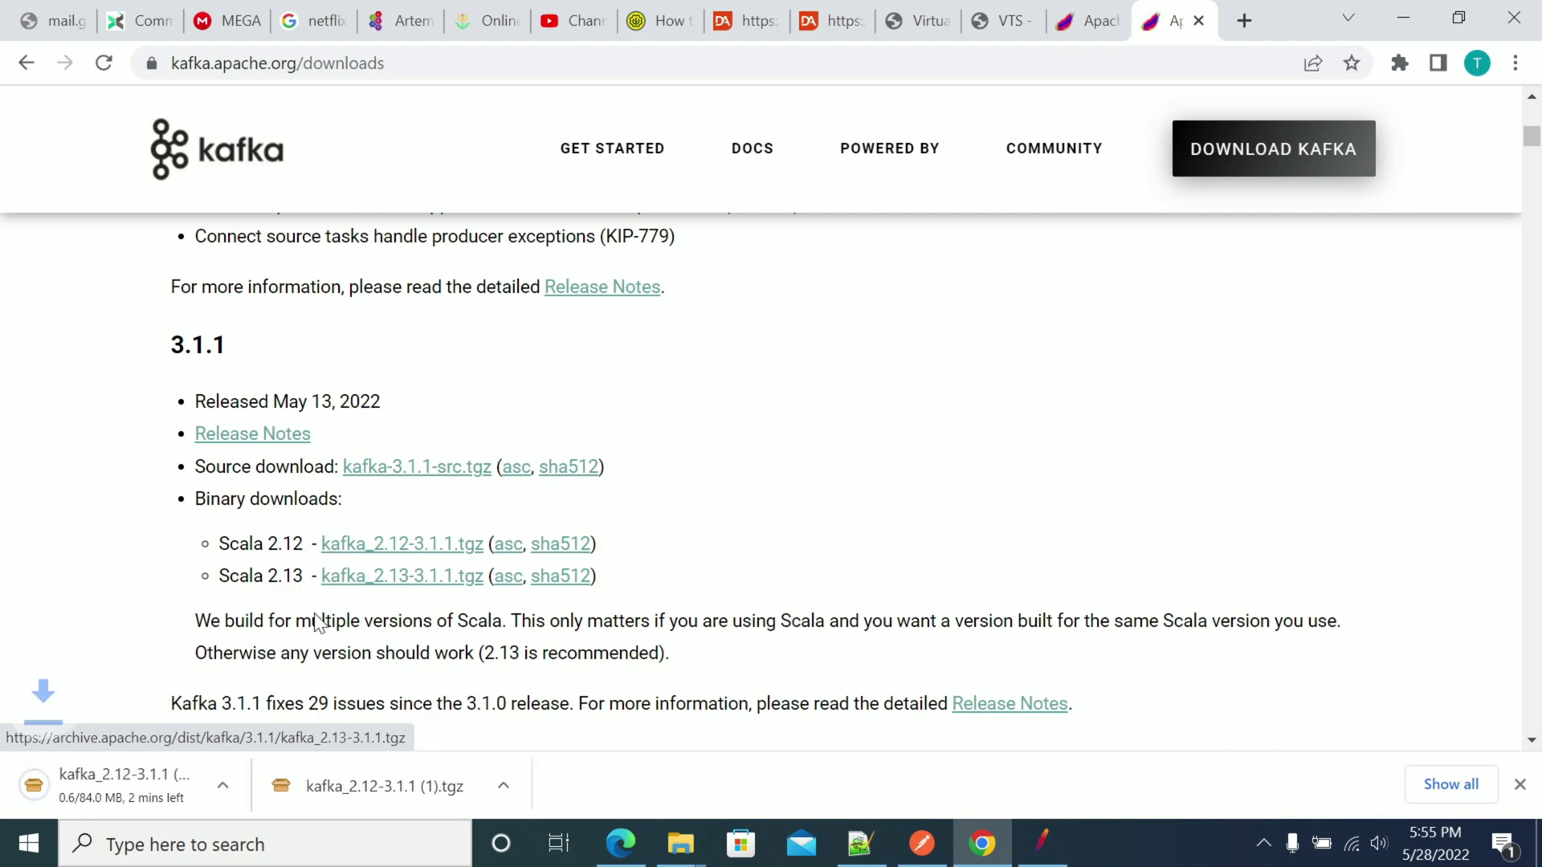
Switch to File Explorer and look at the Kafka archive in the Downloads folder
mouse_move(680, 843)
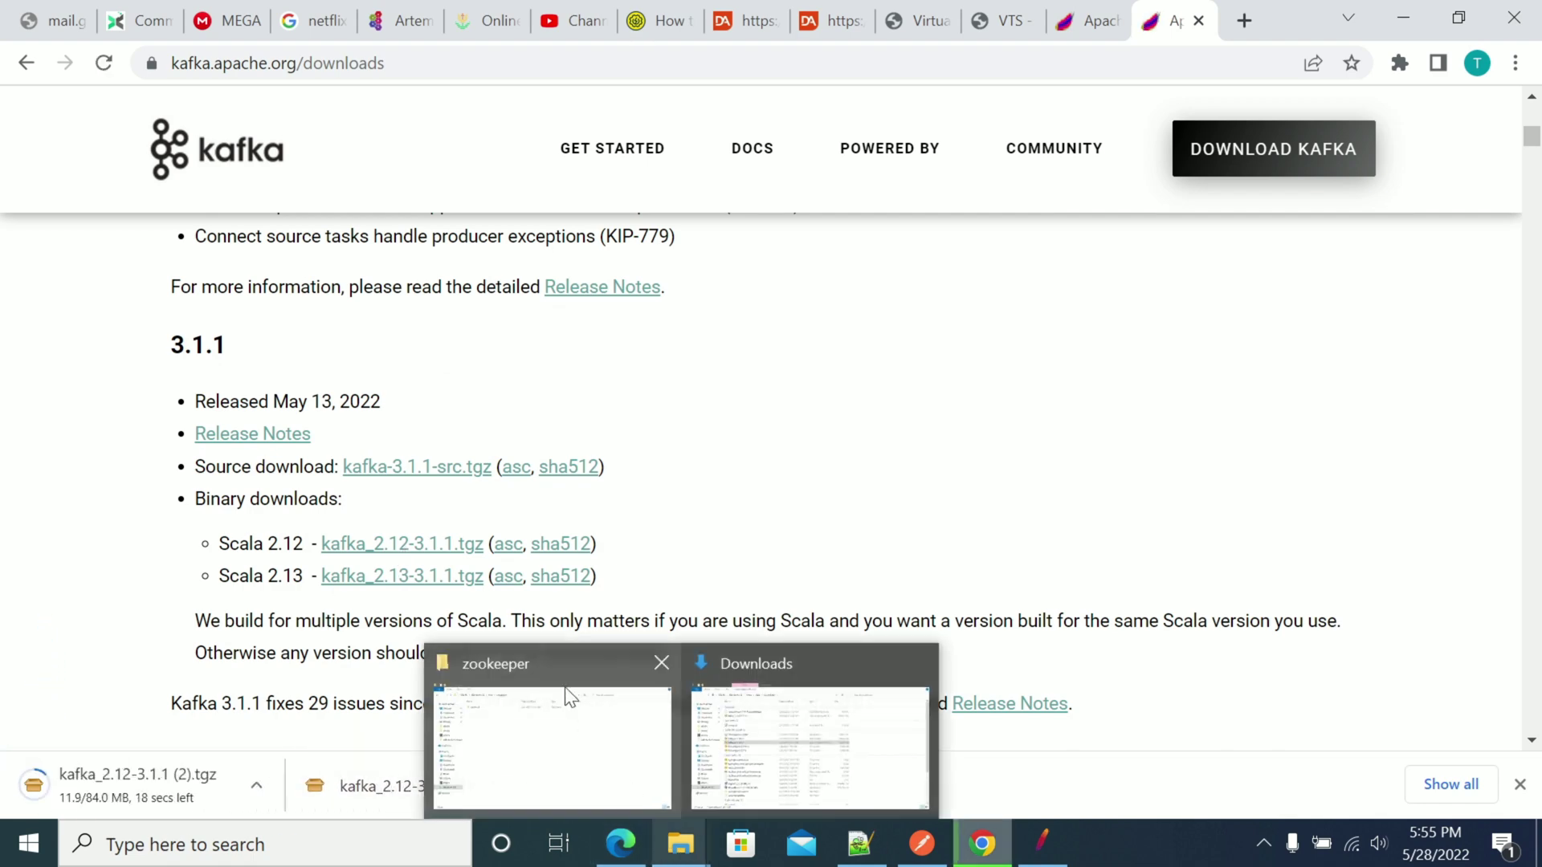
left_click(745, 755)
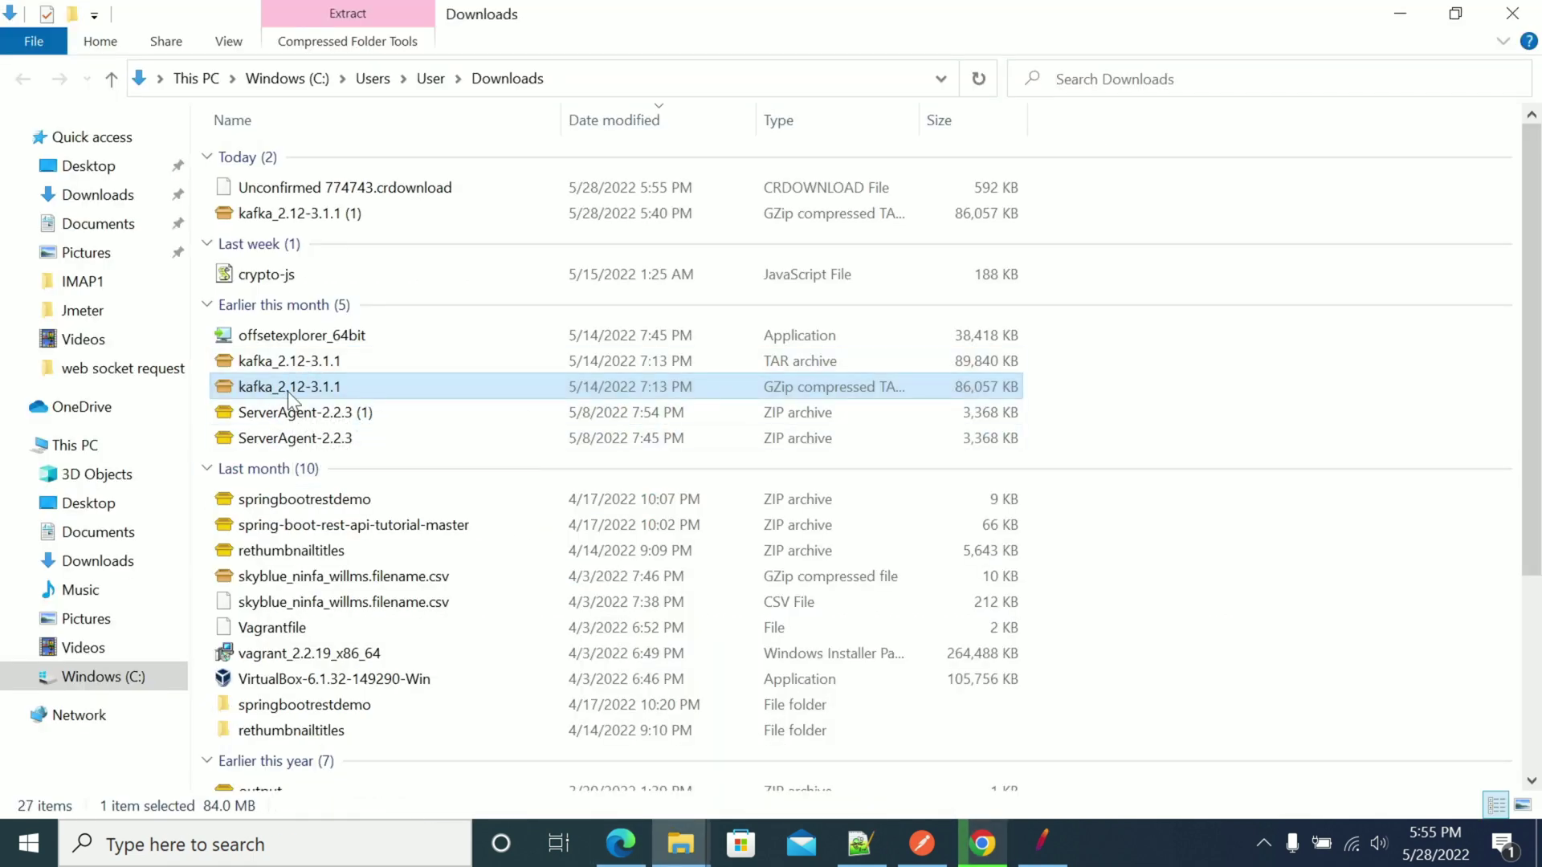
In the other File Explorer window, open the extracted folder C:\Jmeter\kafka_2.12-3.1.1
left_click(673, 839)
left_click(610, 779)
left_click(368, 80)
left_click(680, 843)
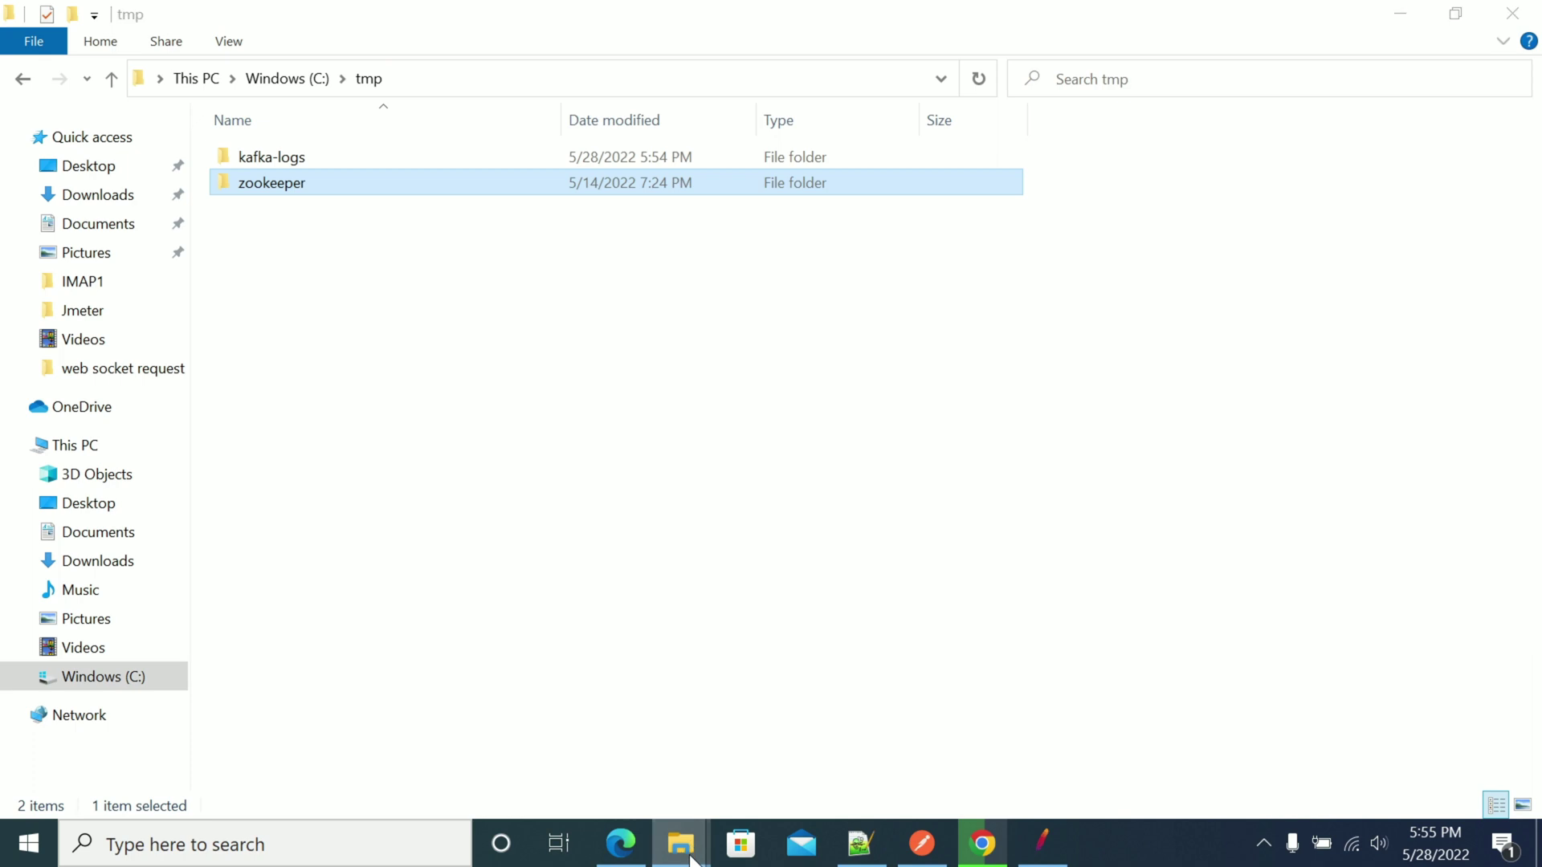
left_click(537, 718)
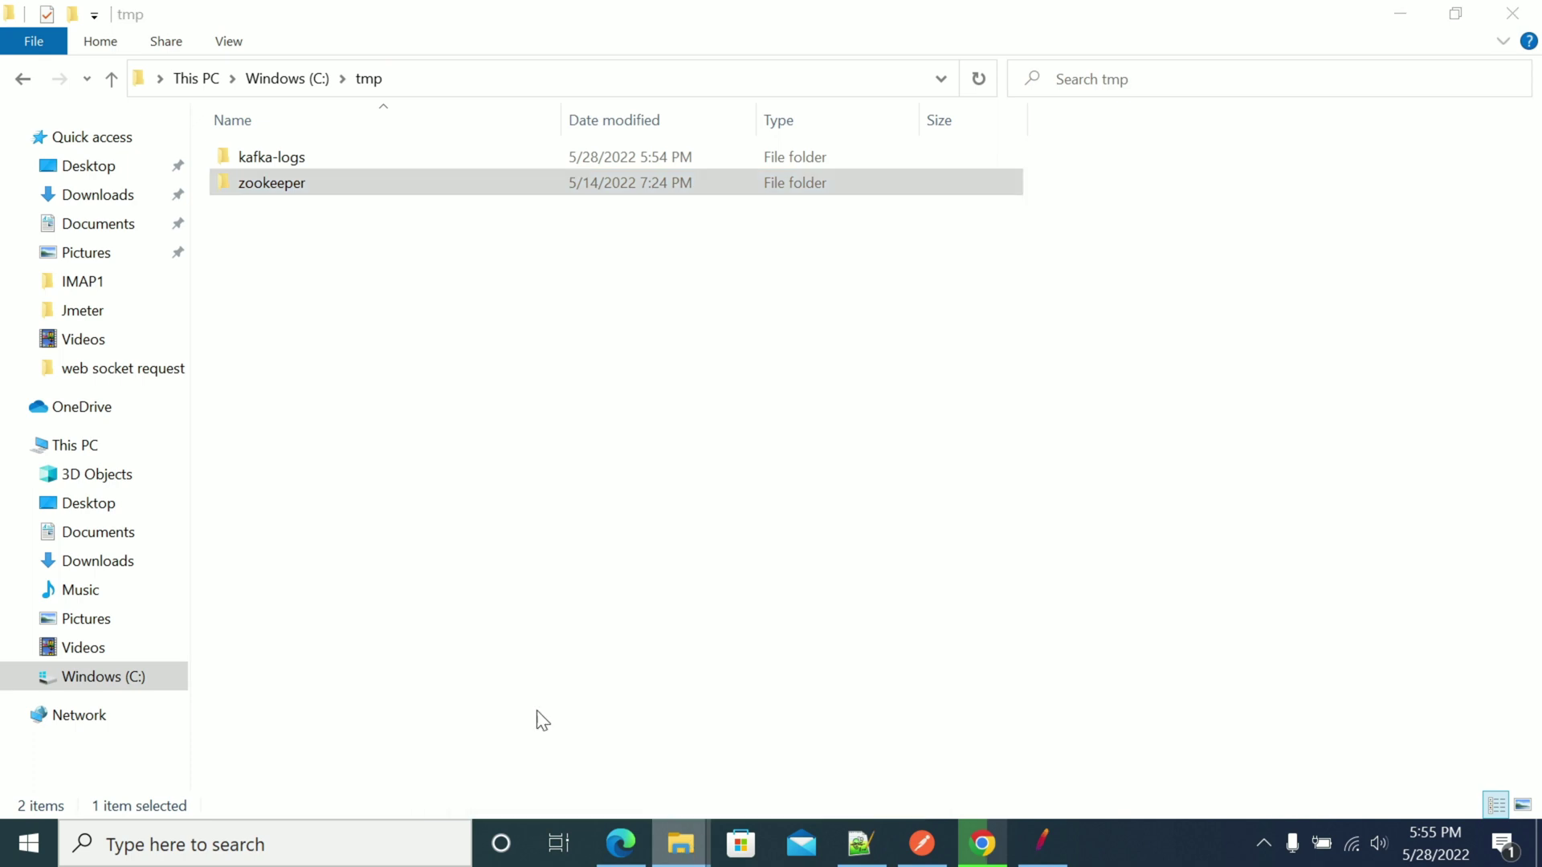
left_click(291, 78)
double_click(272, 237)
left_click(277, 261)
double_click(275, 257)
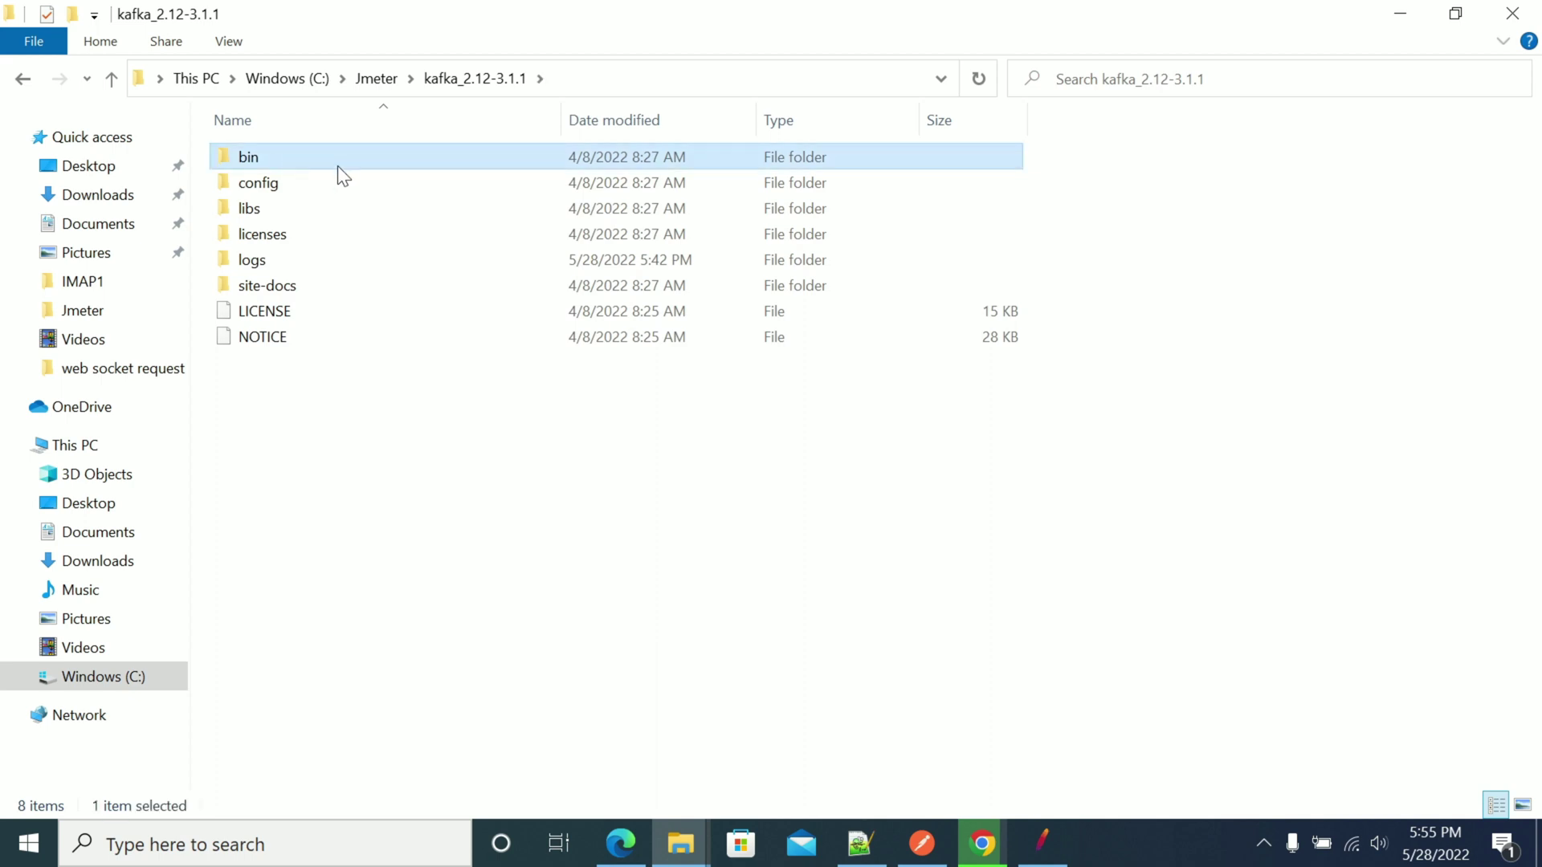
Open the windows subfolder of bin and locate the zookeeper-server-start batch file
double_click(286, 161)
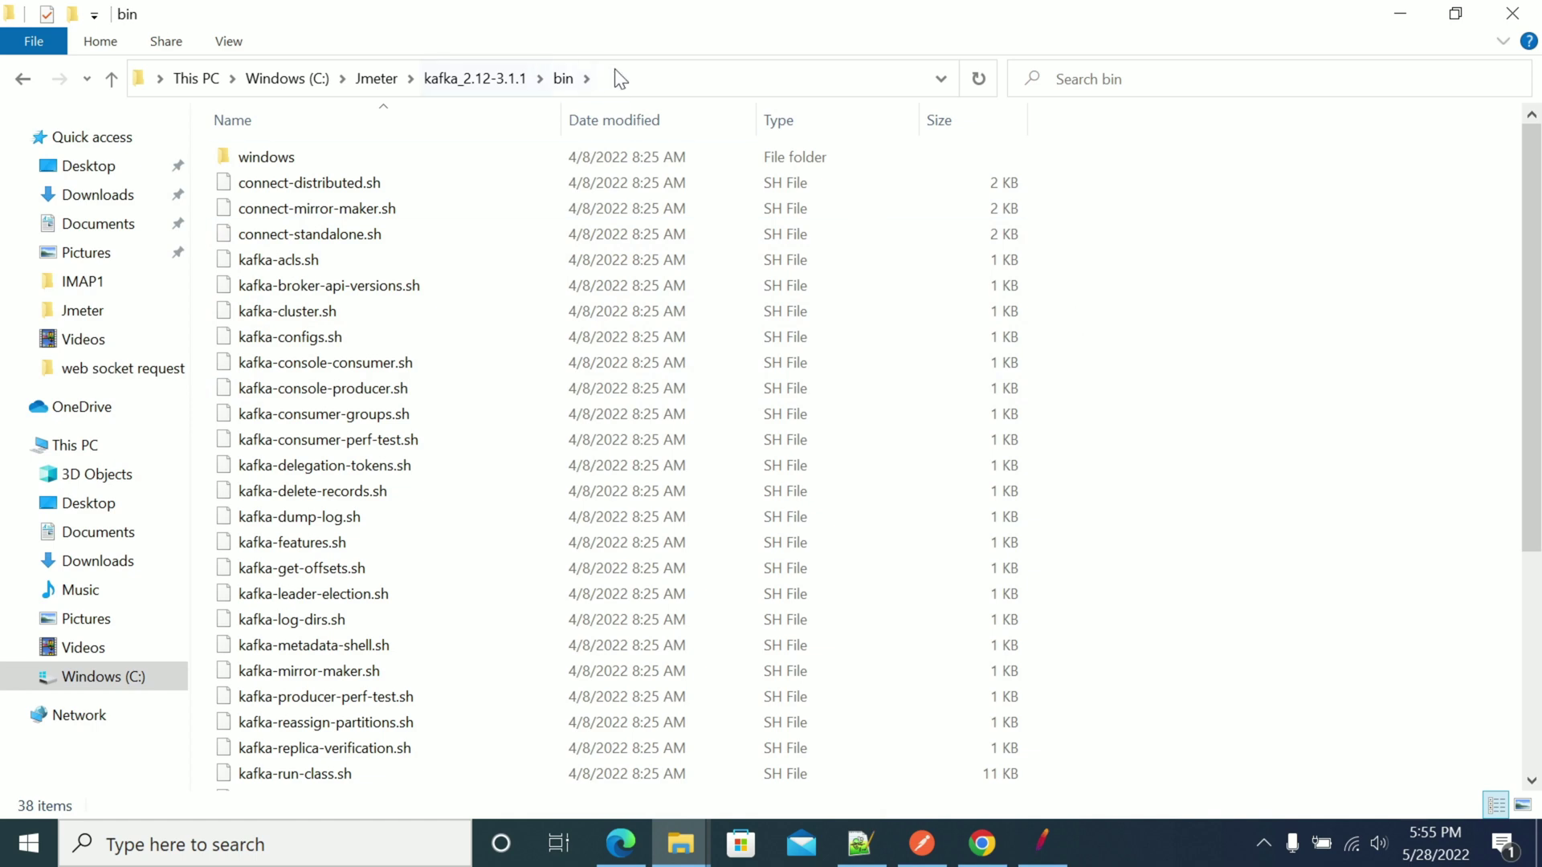
left_click(689, 79)
left_click(689, 78)
left_click(1278, 394)
double_click(301, 151)
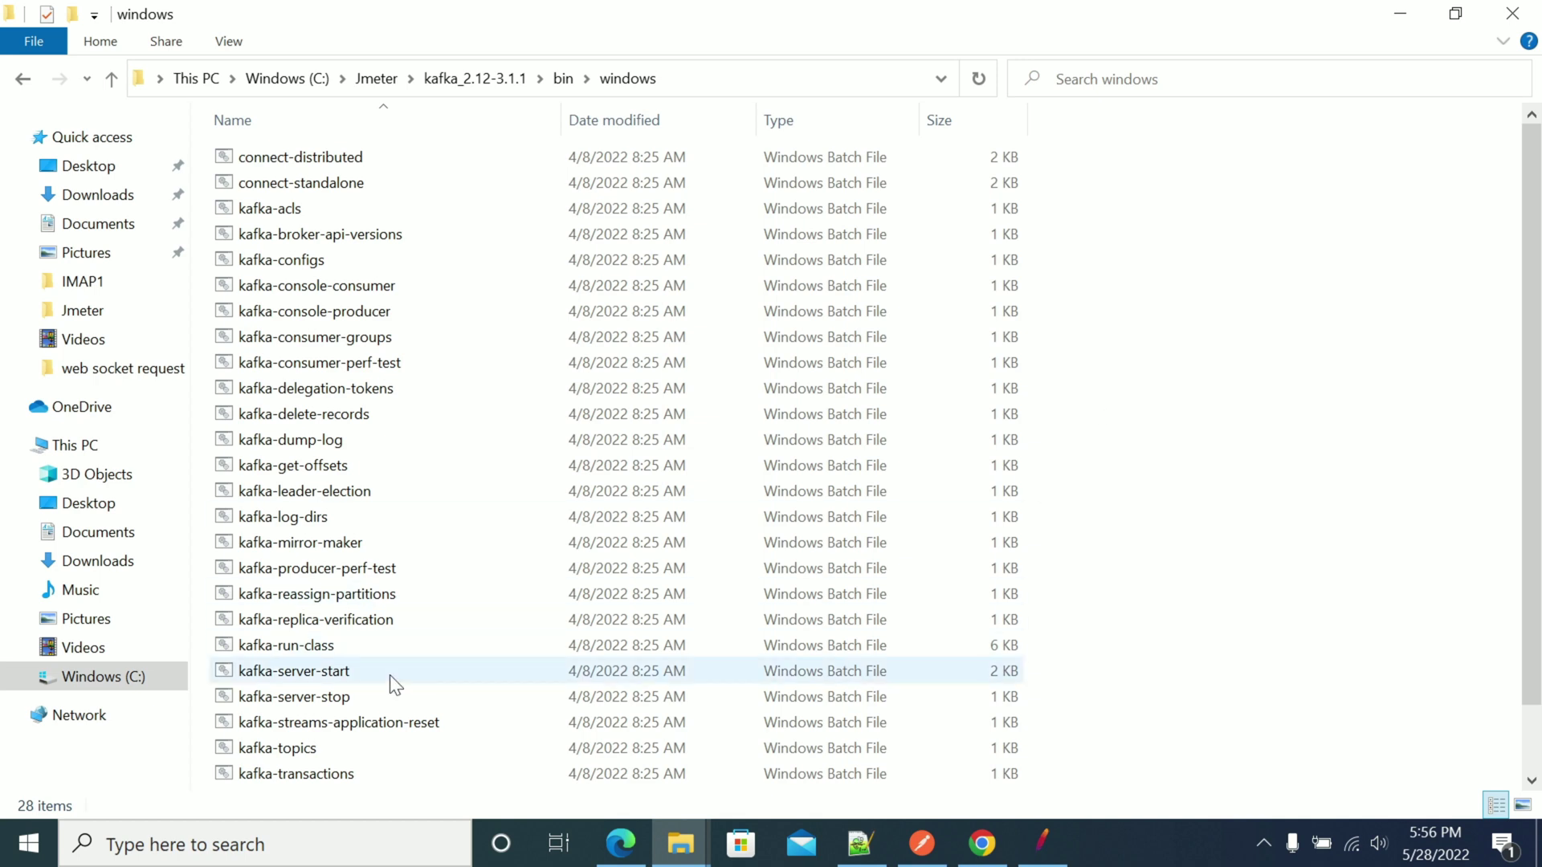
scroll(377, 513, "down", 1)
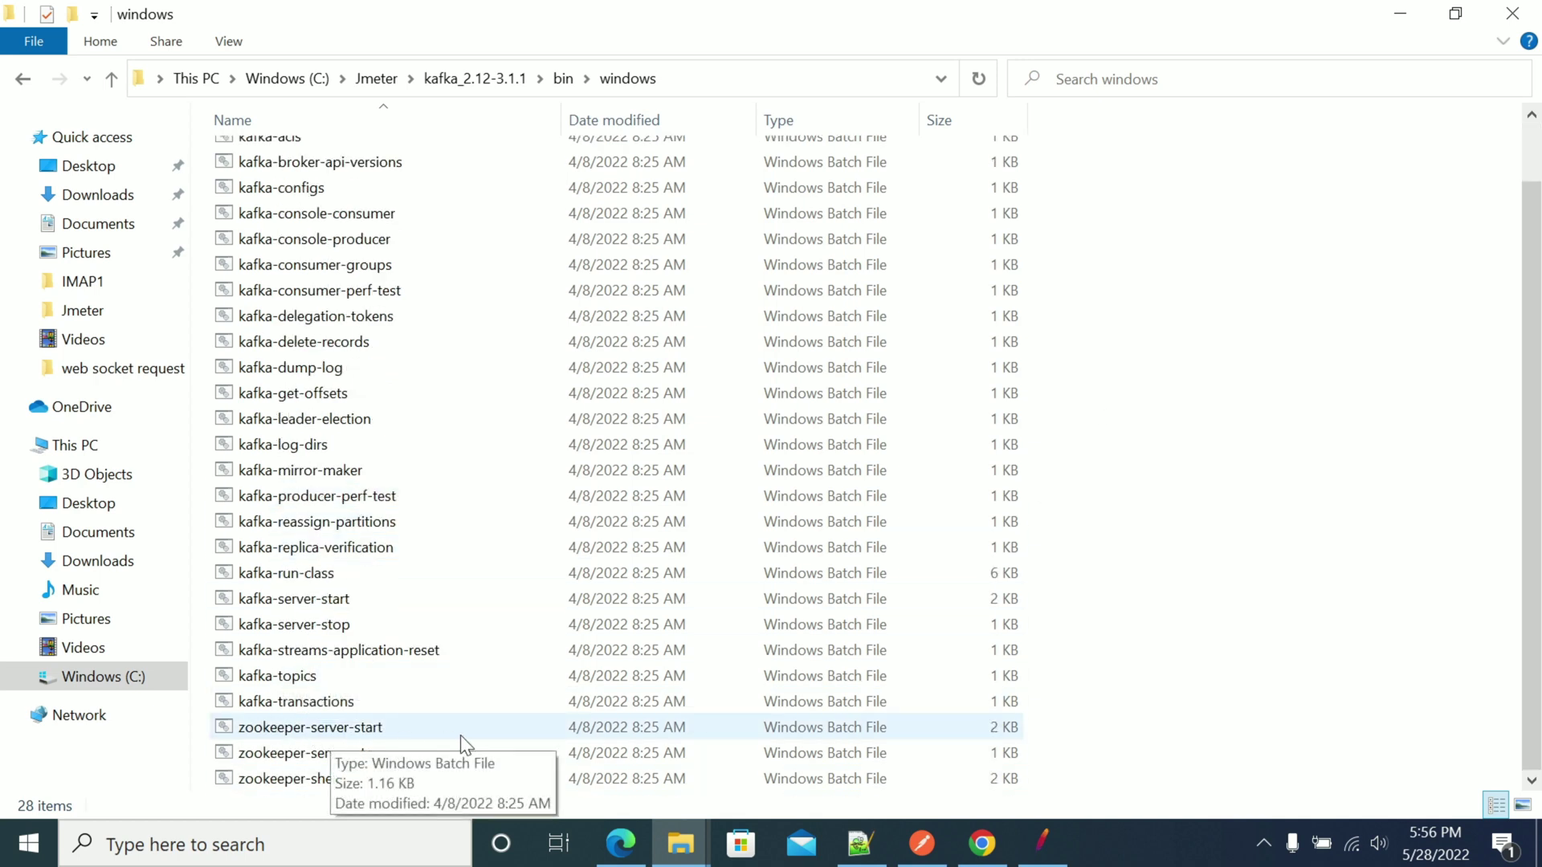
Open a Command Prompt in the C:\Jmeter\kafka_2.12-3.1.1\bin\windows folder
left_click(733, 72)
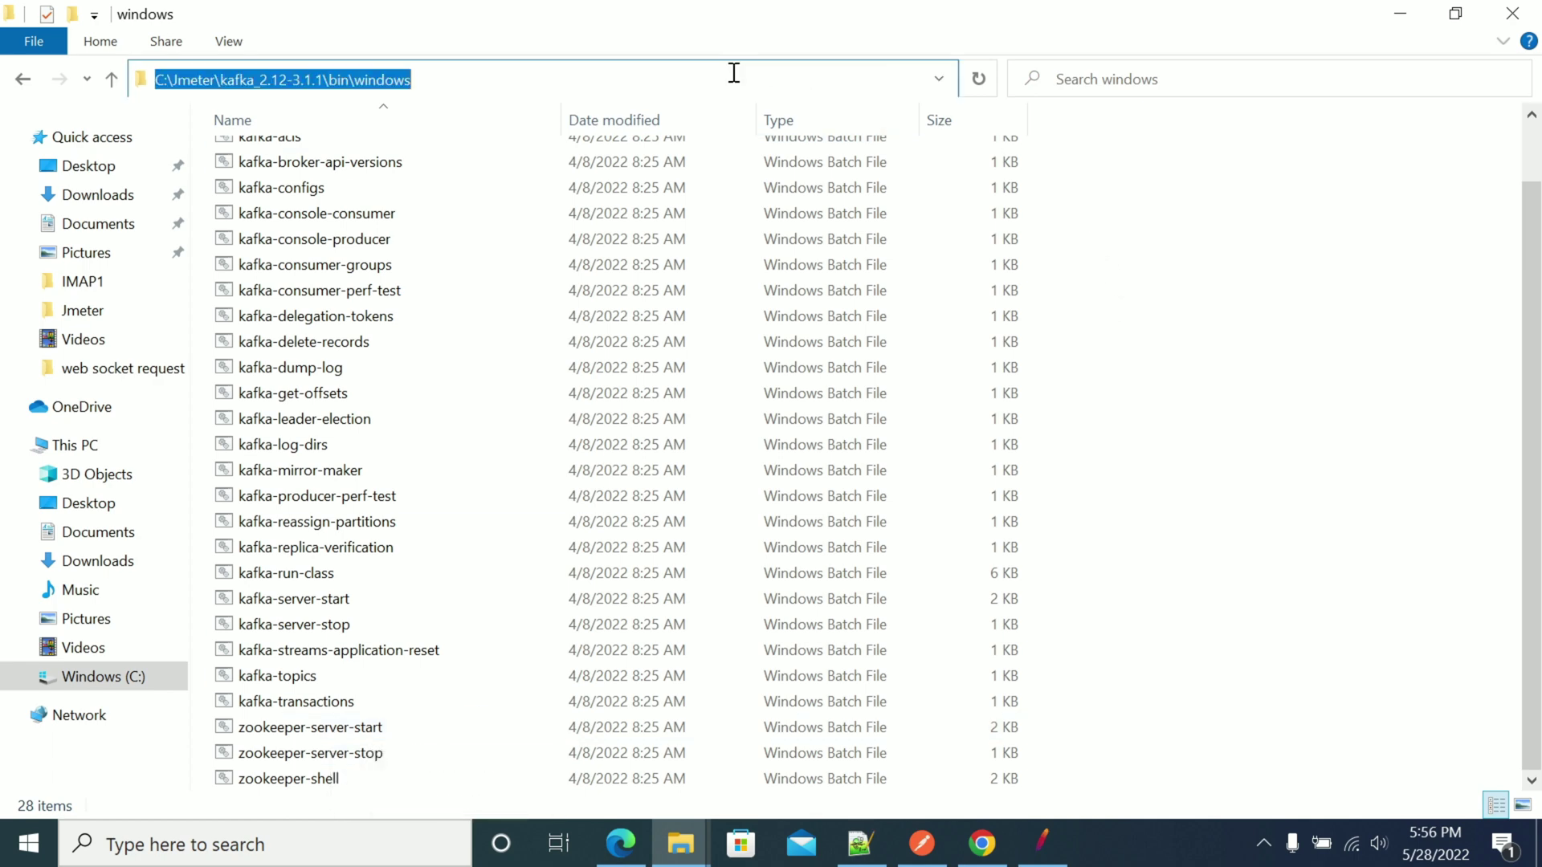
type("cmd")
key("Return")
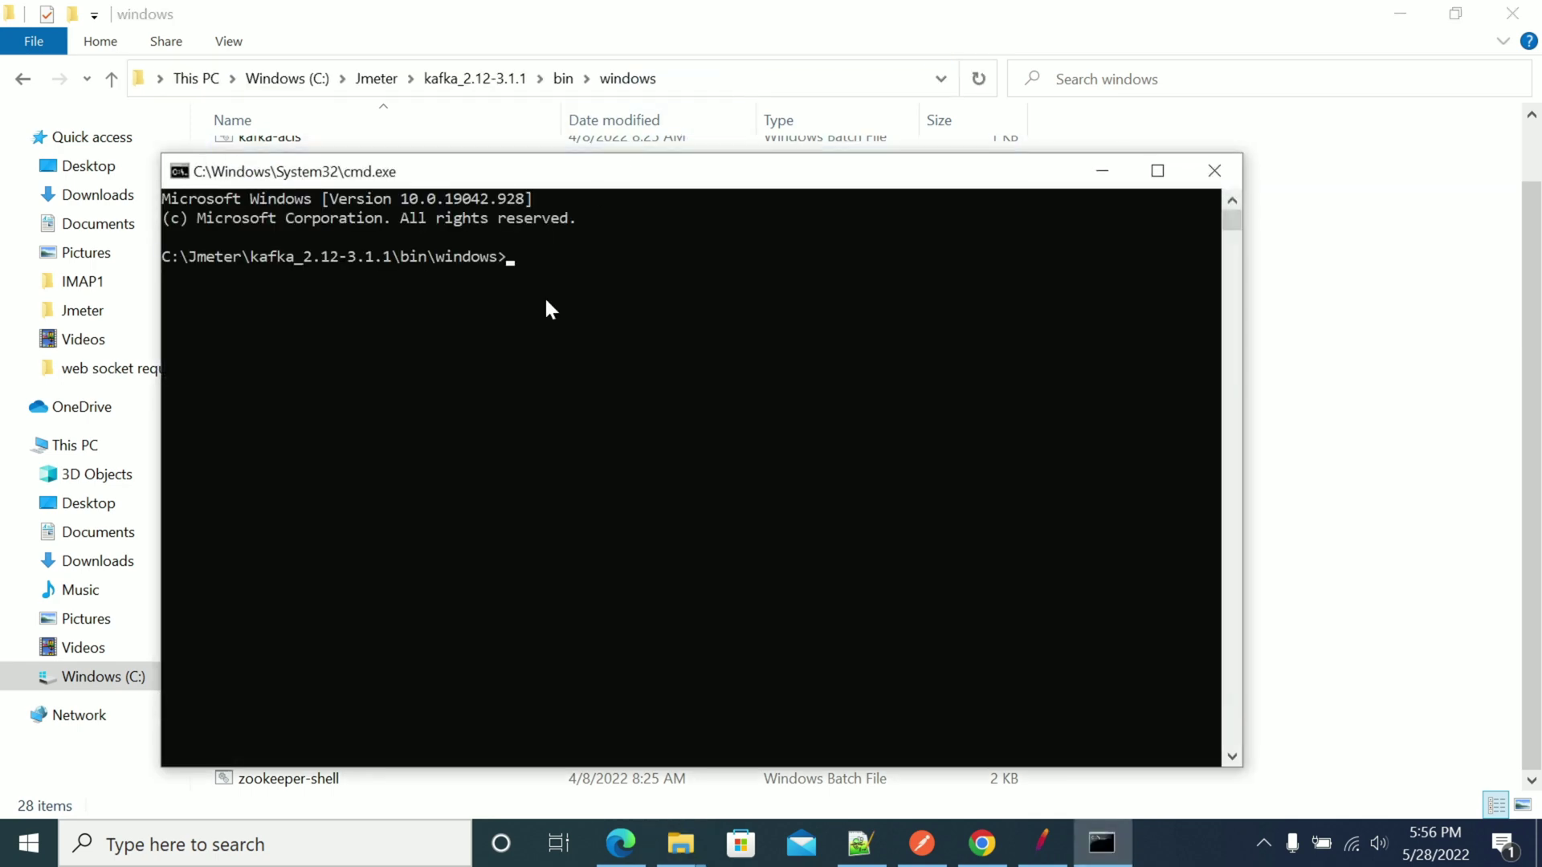
Switch to Chrome and open the Quickstart page of the Kafka site
left_click(981, 843)
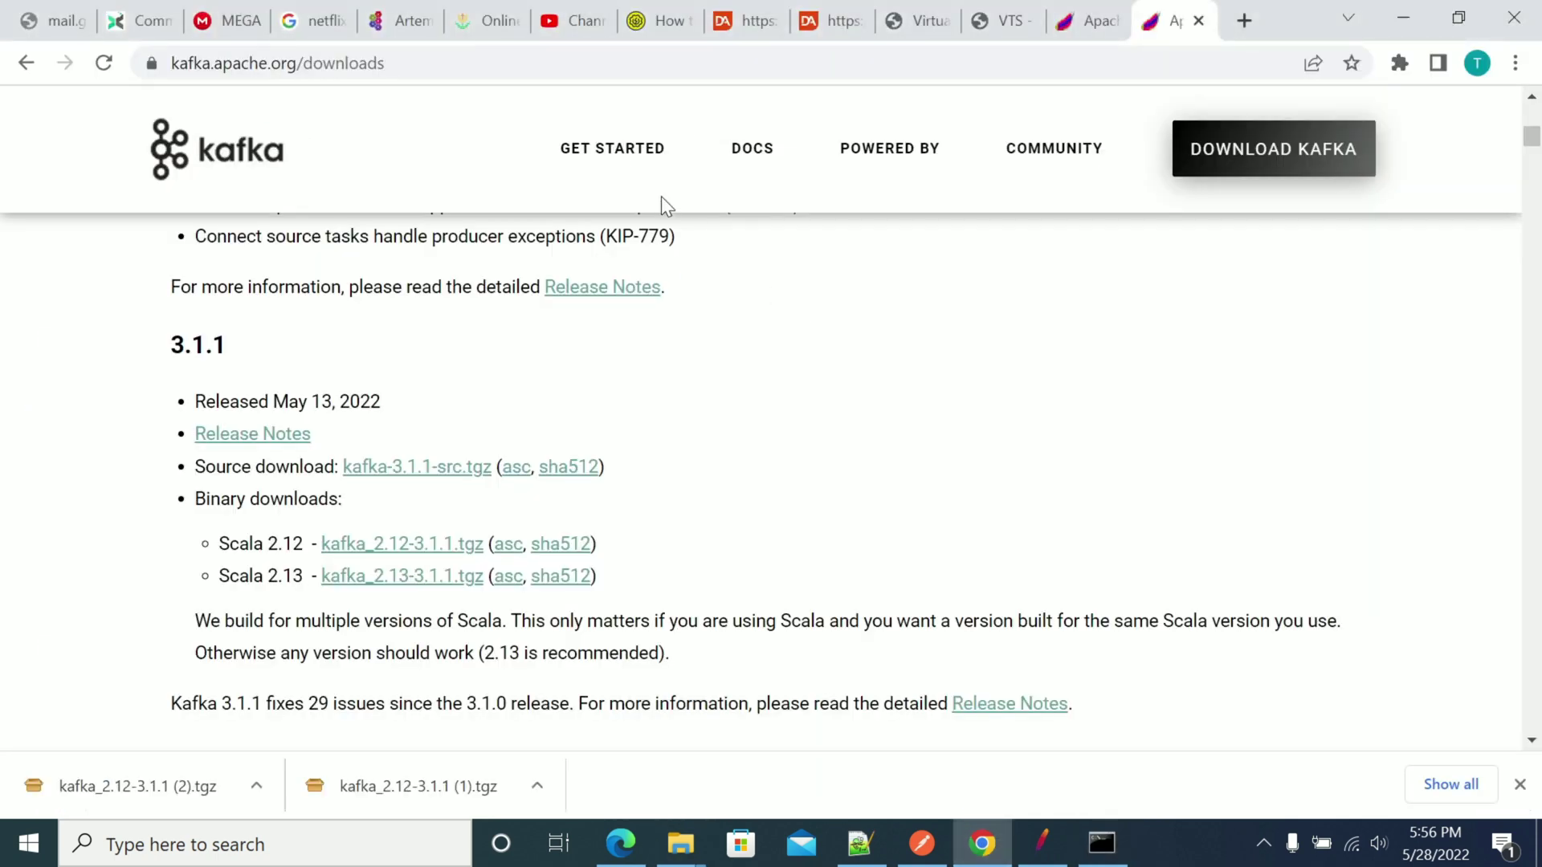
mouse_move(620, 160)
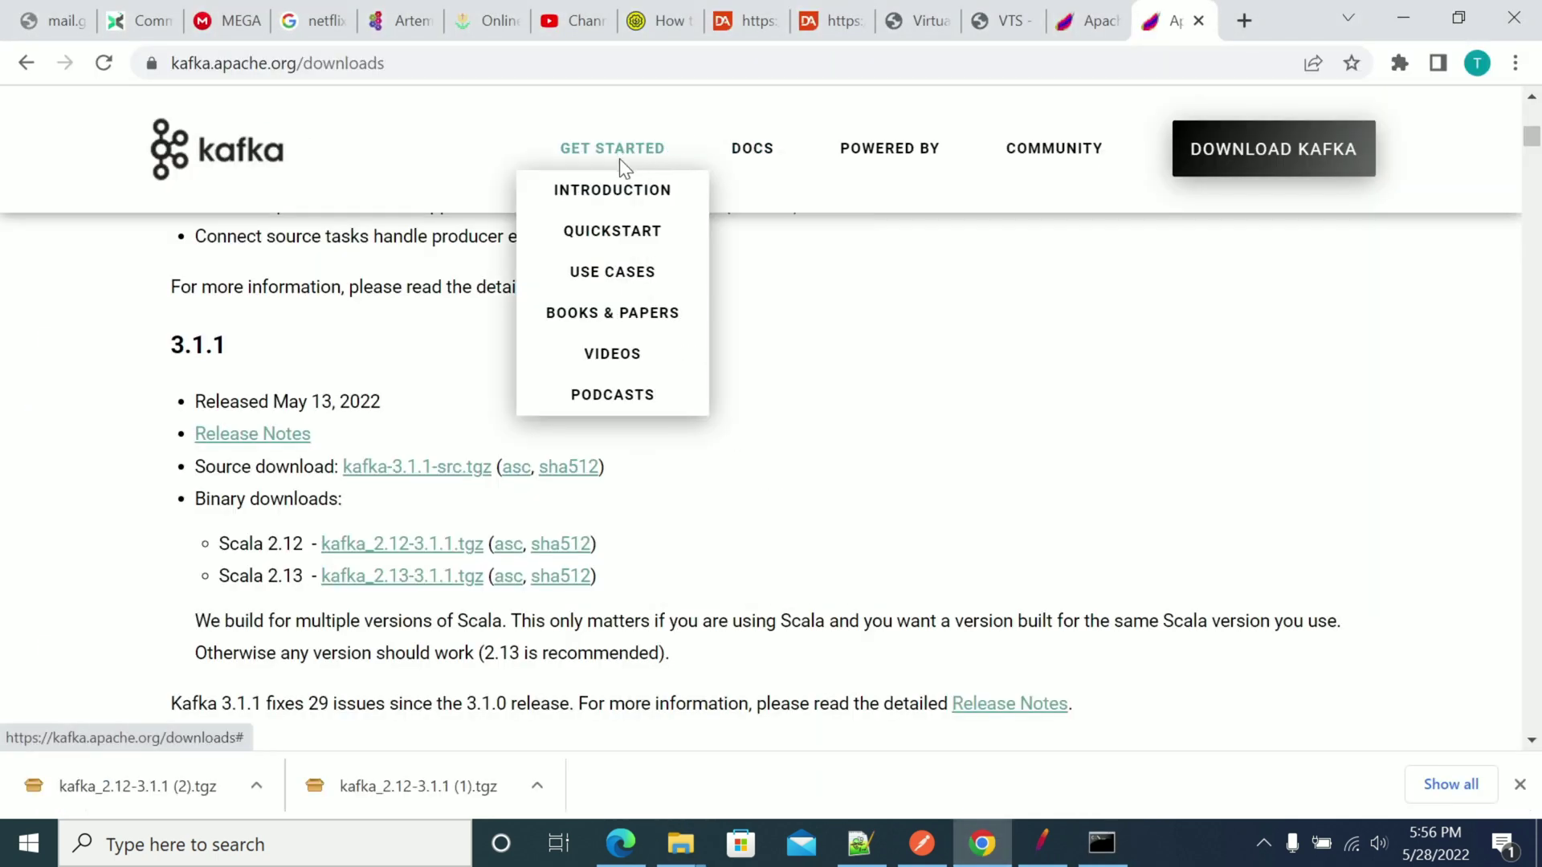
left_click(614, 234)
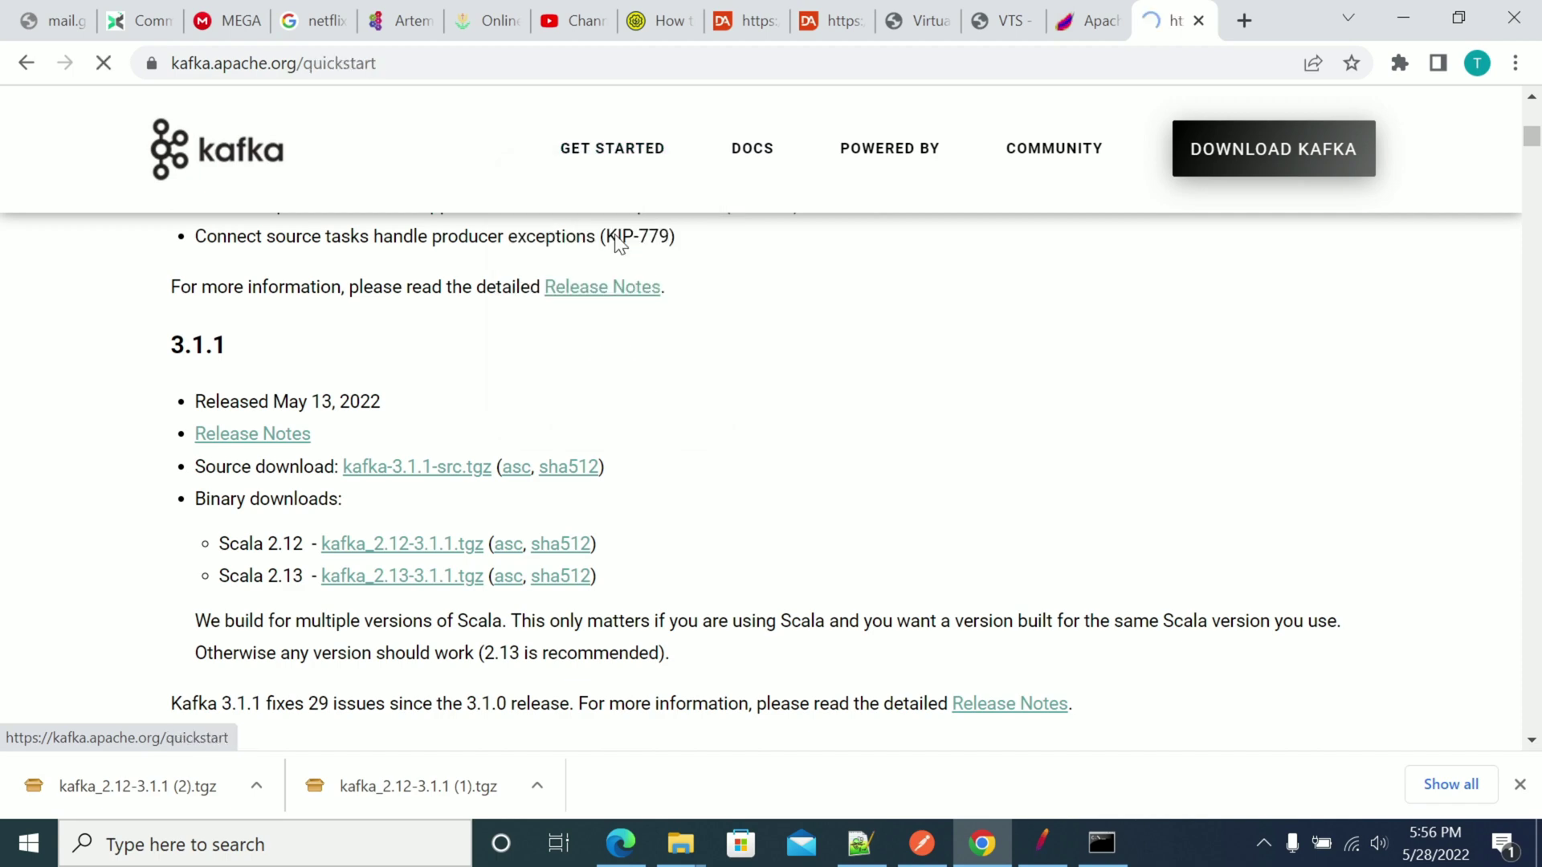
Copy "zookeeper-server-start.sh config/zookeeper.properties" from Step 2 of the quickstart, without the bin/ prefix
scroll(711, 358, "down", 5)
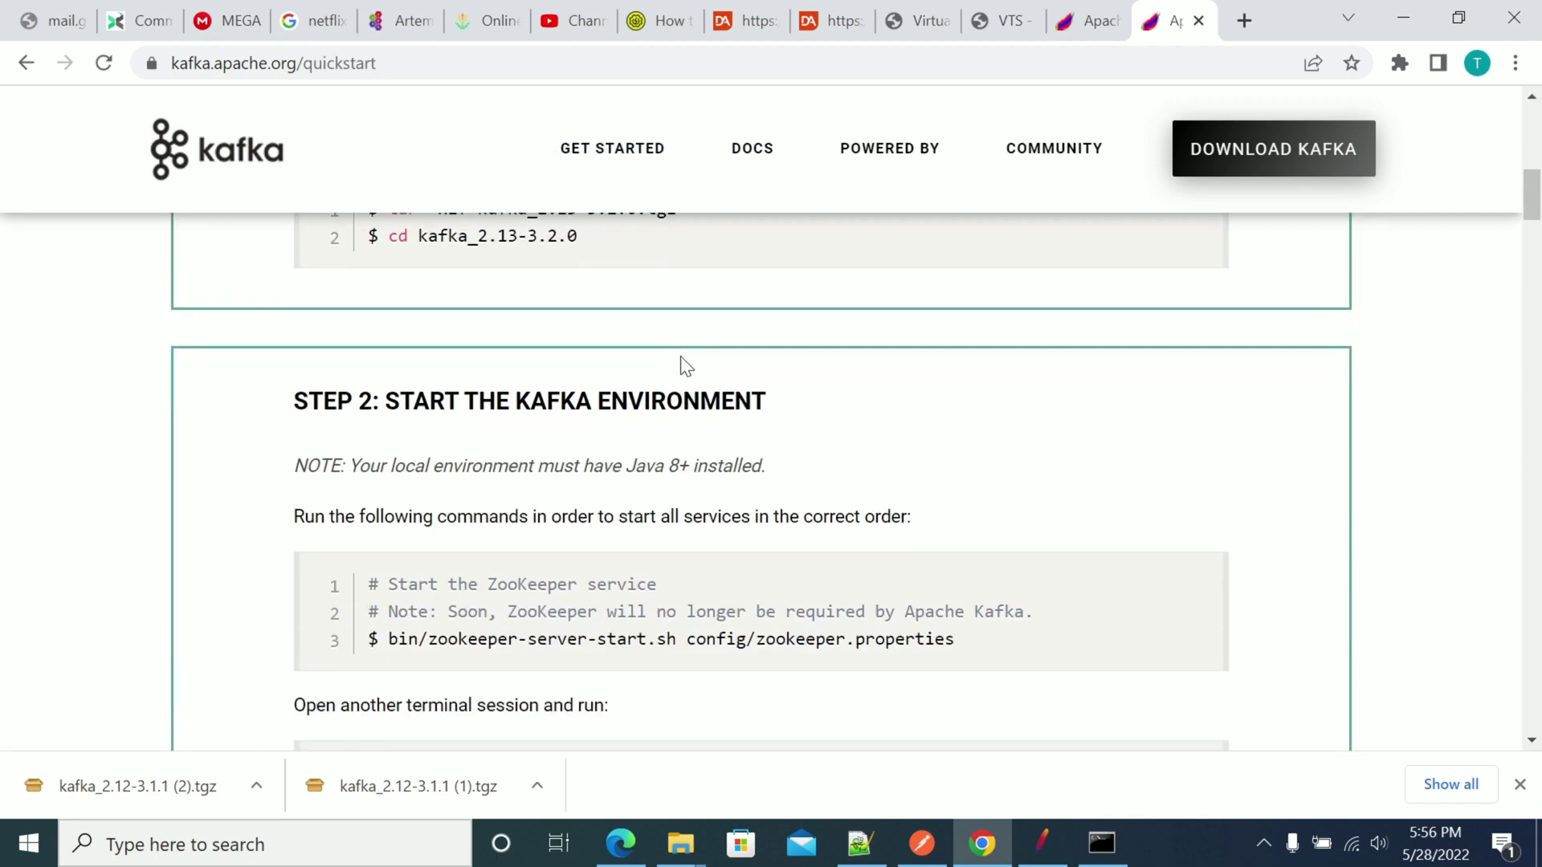
scroll(682, 366, "up", 1)
scroll(589, 379, "down", 5)
scroll(403, 305, "up", 4)
scroll(425, 370, "down", 2)
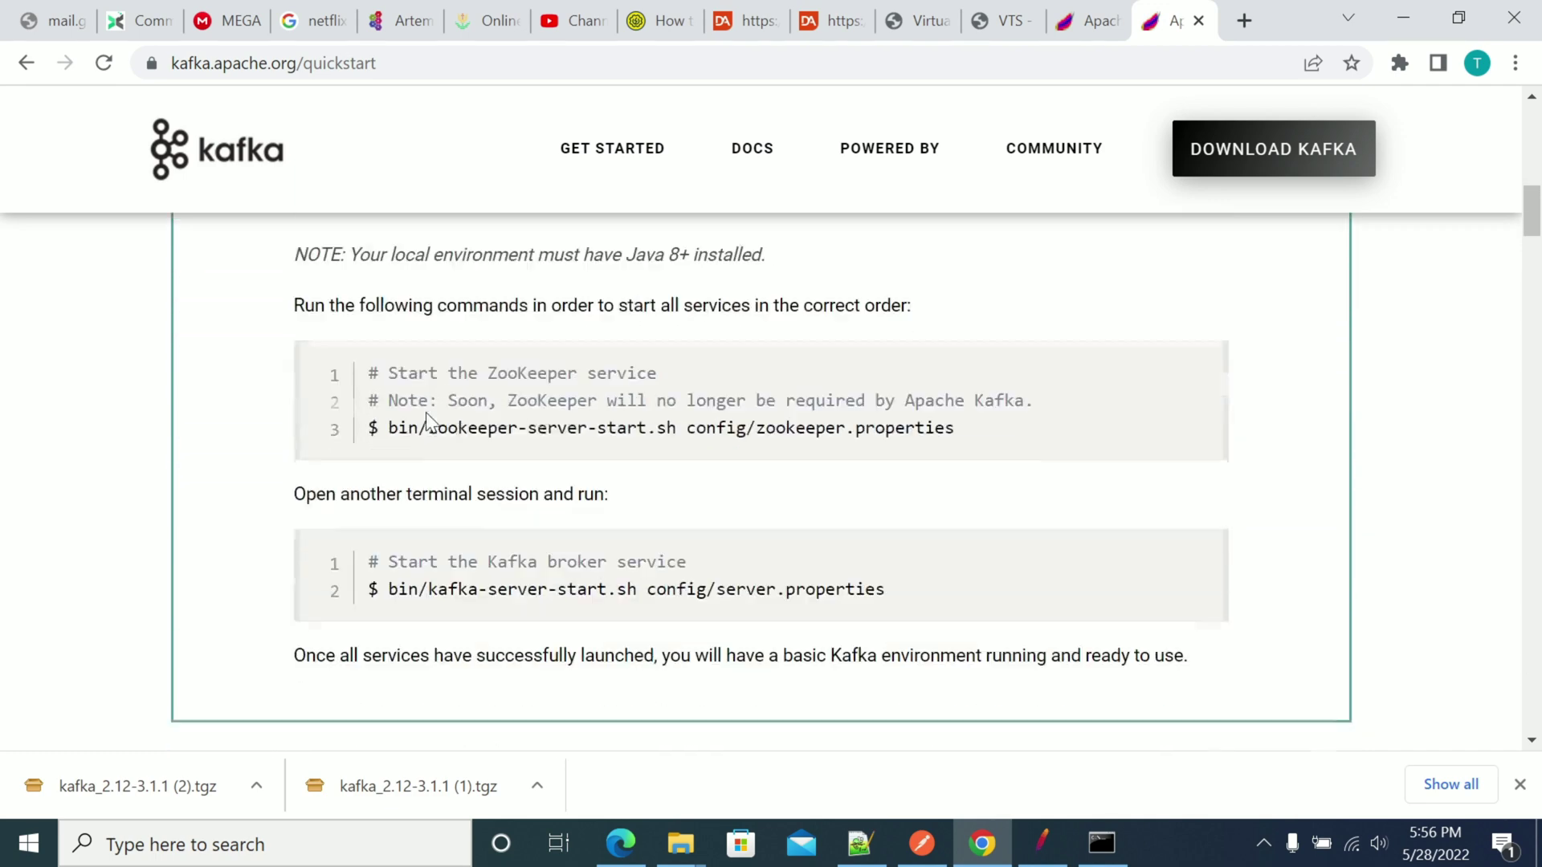
left_click_drag(434, 398, 956, 401)
right_click(755, 399)
left_click(791, 423)
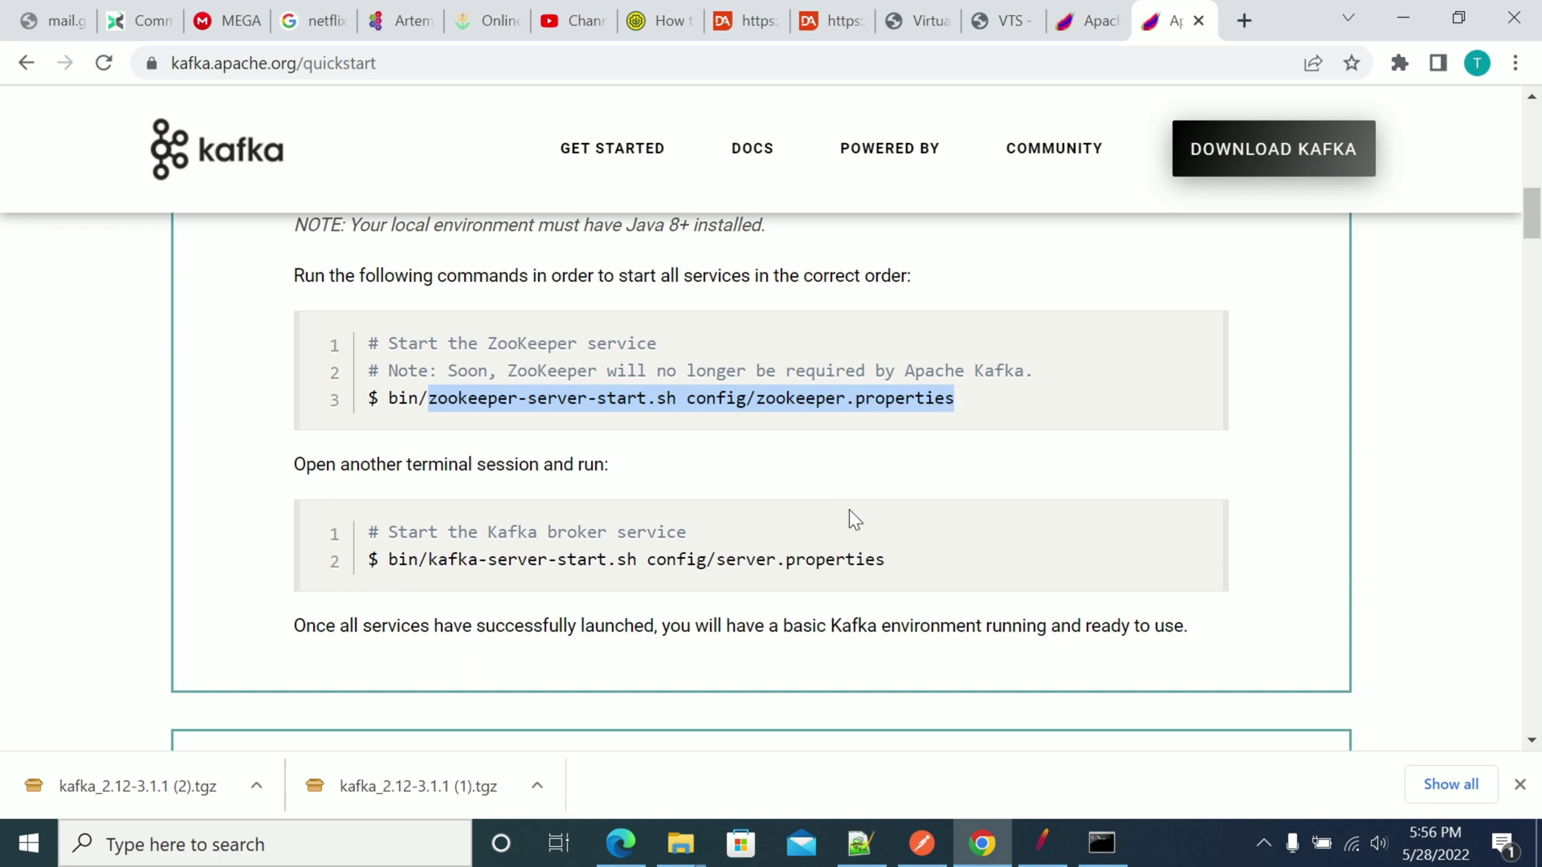
Paste the copied ZooKeeper start command into the Command Prompt and change the script extension to .bat
left_click(1101, 843)
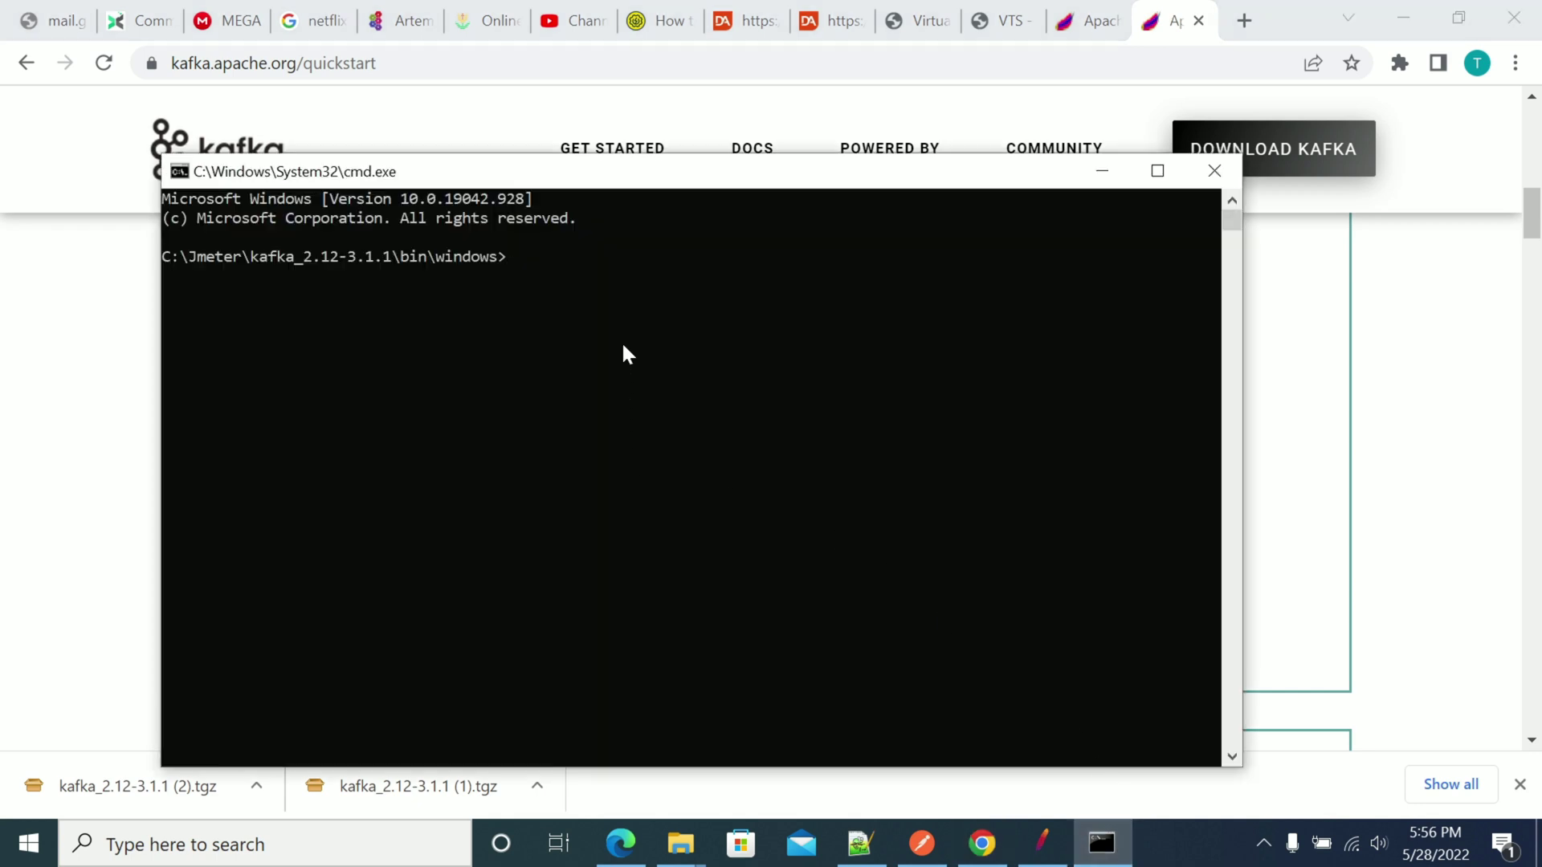
key("ctrl+v")
key("Left")
key("Left")
key("Left")
key("Left")
key("Left")
key("Left")
key("Left")
key("Left")
key("Left")
key("Left")
key("Left")
key("Left")
key("Left")
key("Left")
key("Left")
key("Left")
key("Left")
key("Left")
key("Left")
key("Left")
key("Right")
key("Right")
key("Right")
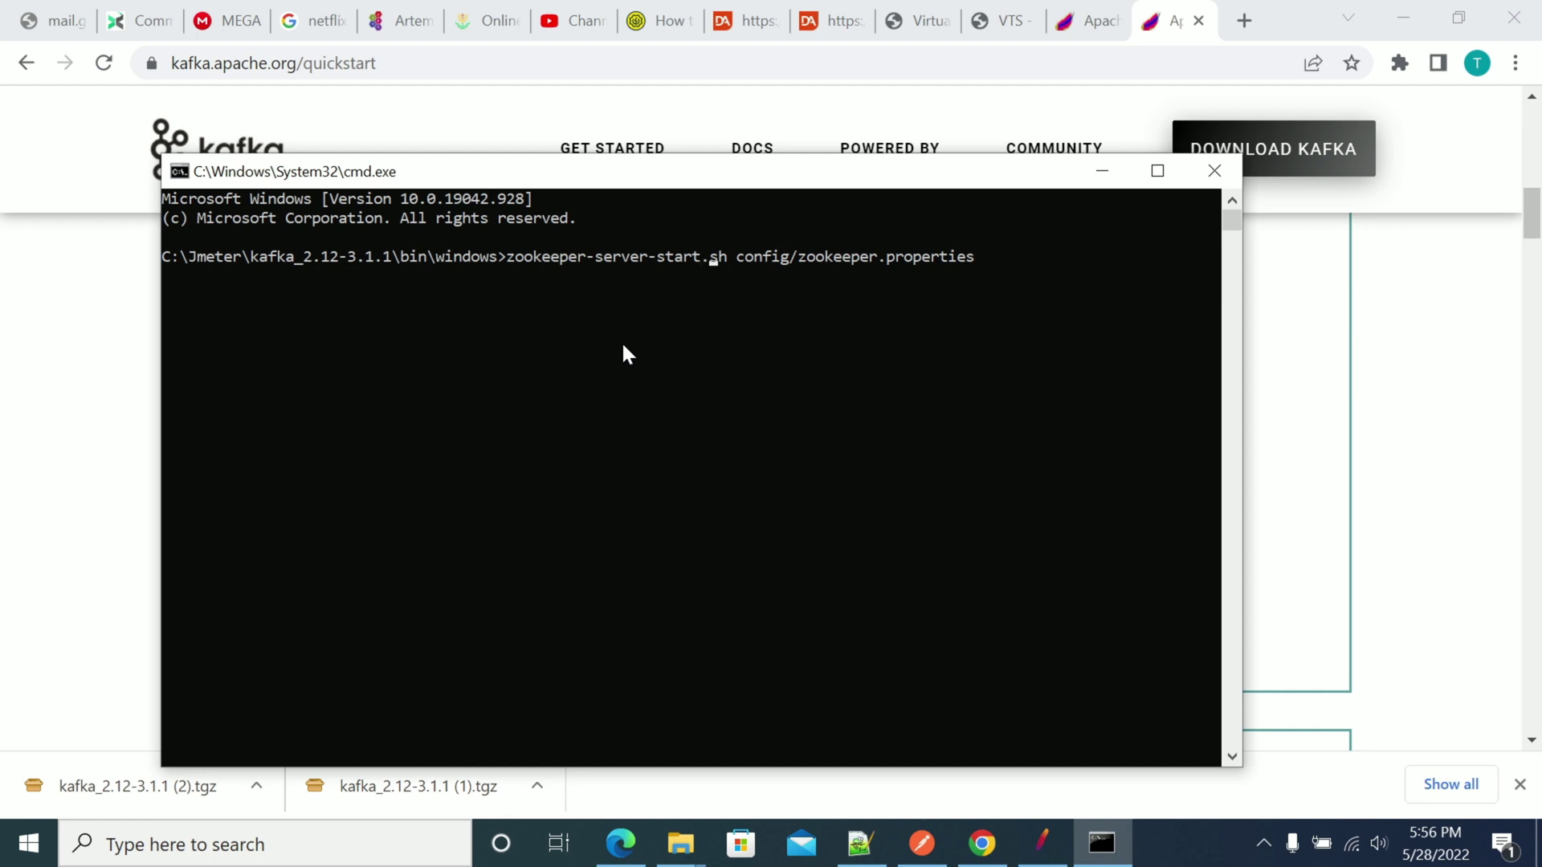
key("BackSpace")
key("BackSpace")
type("bat")
key("Right")
key("Right")
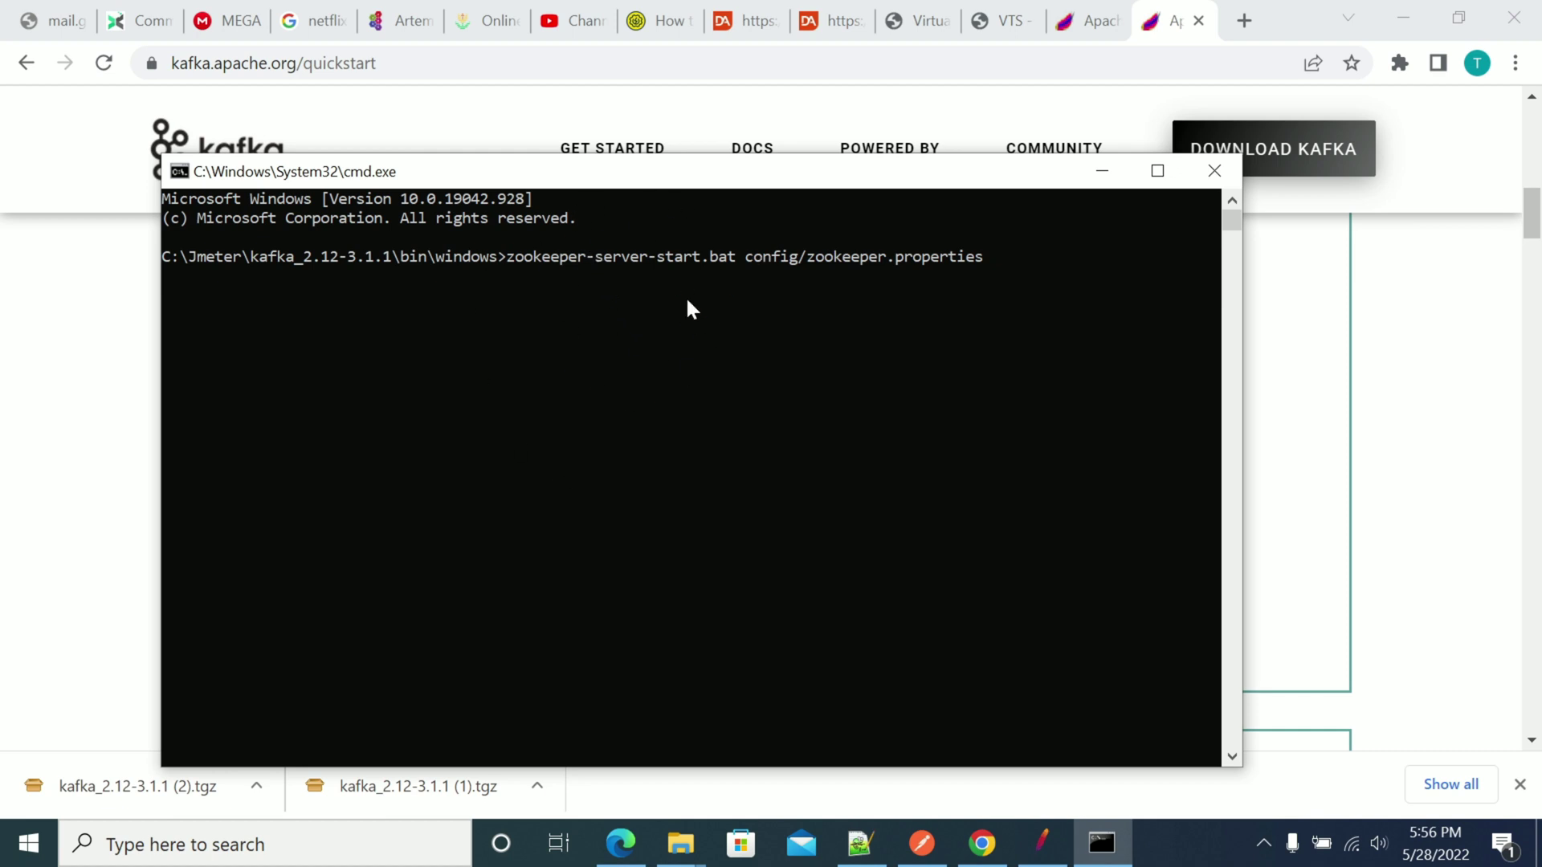
Try to start ZooKeeper with the relative path config/zookeeper.properties, and clear the console
left_click_drag(729, 190, 799, 188)
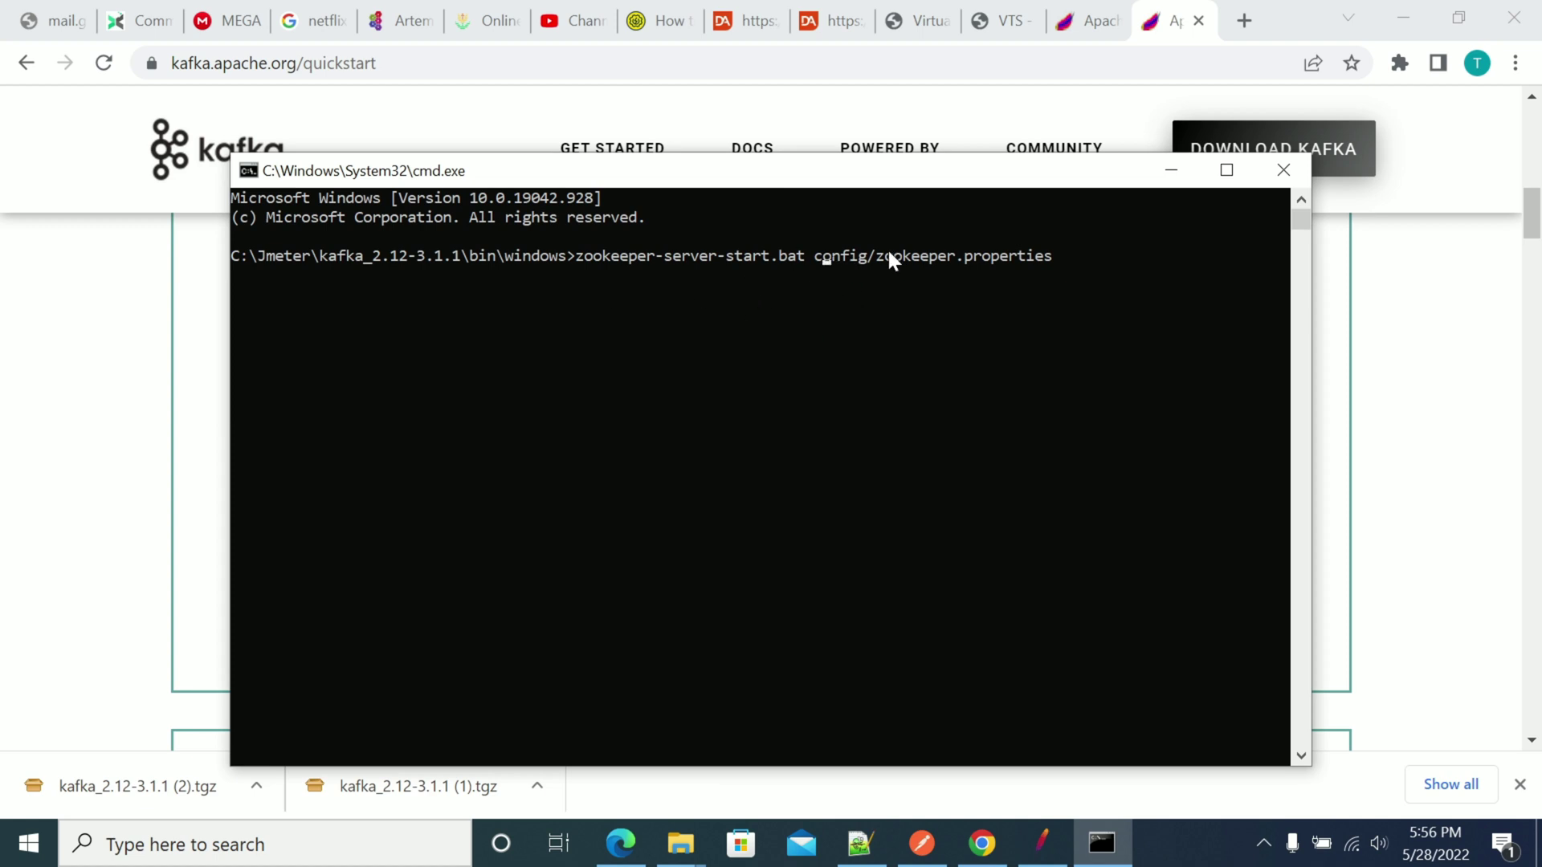
key("Return")
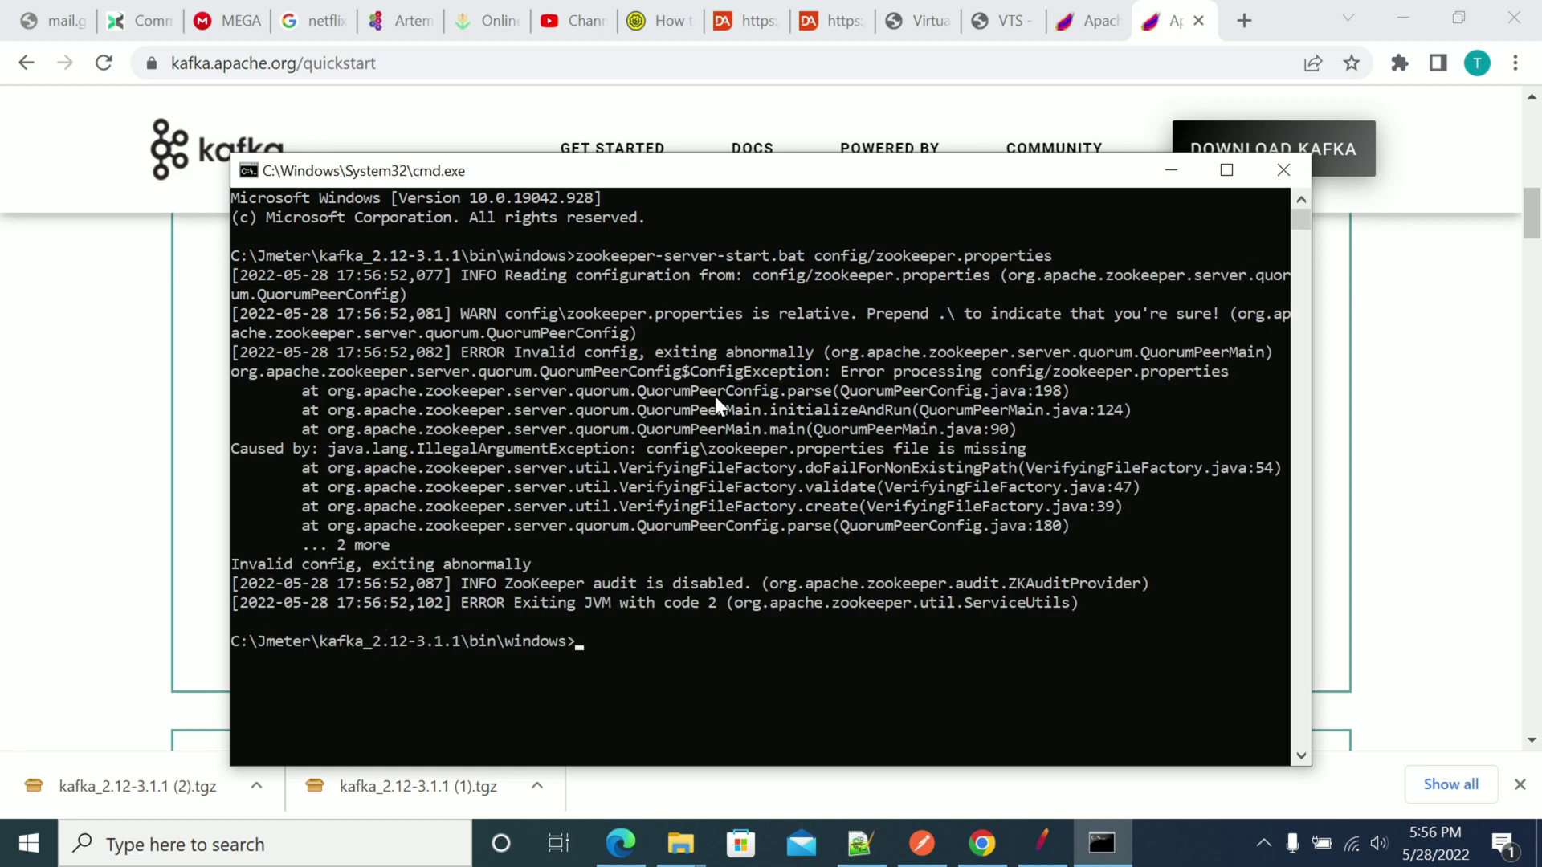
type("cls")
key("Return")
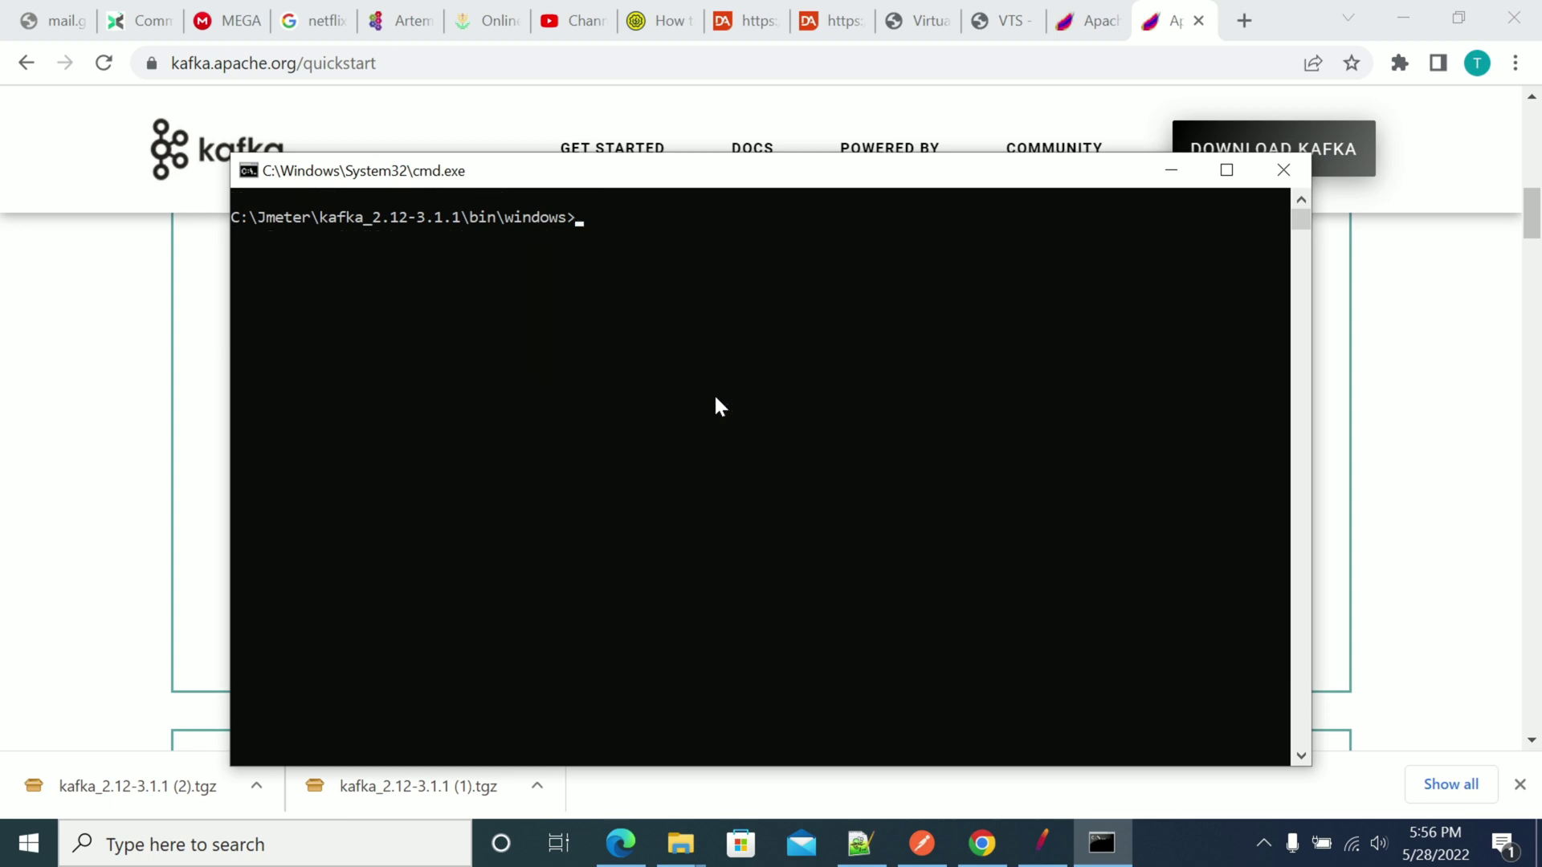
Recall the ZooKeeper start command and copy the Kafka root folder path C:\Jmeter\kafka_2.12-3.1.1 from File Explorer
type("zo")
key("F8")
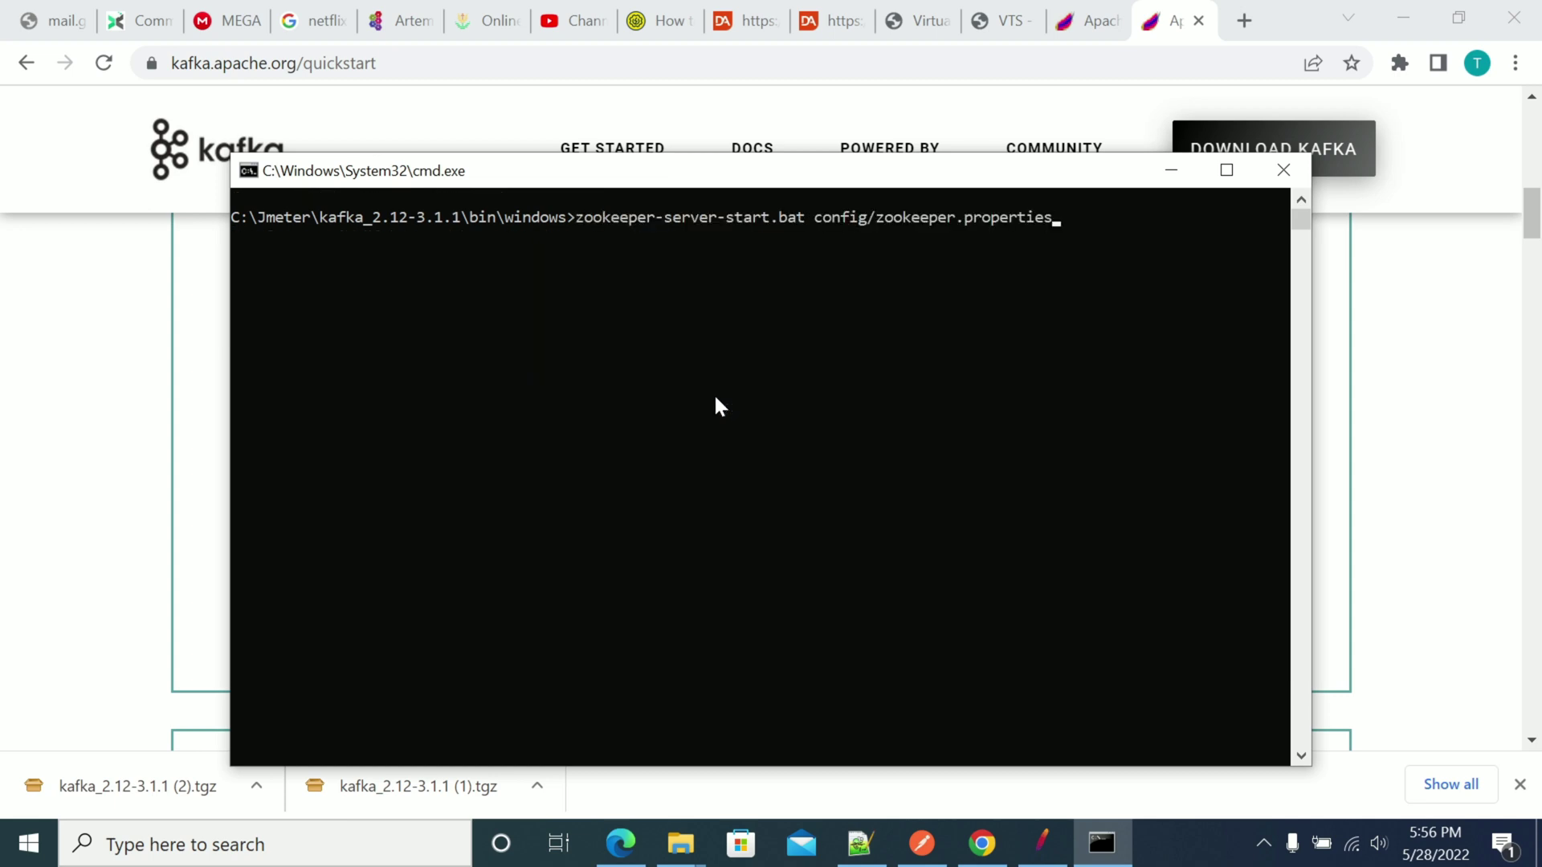
left_click(680, 843)
left_click(669, 754)
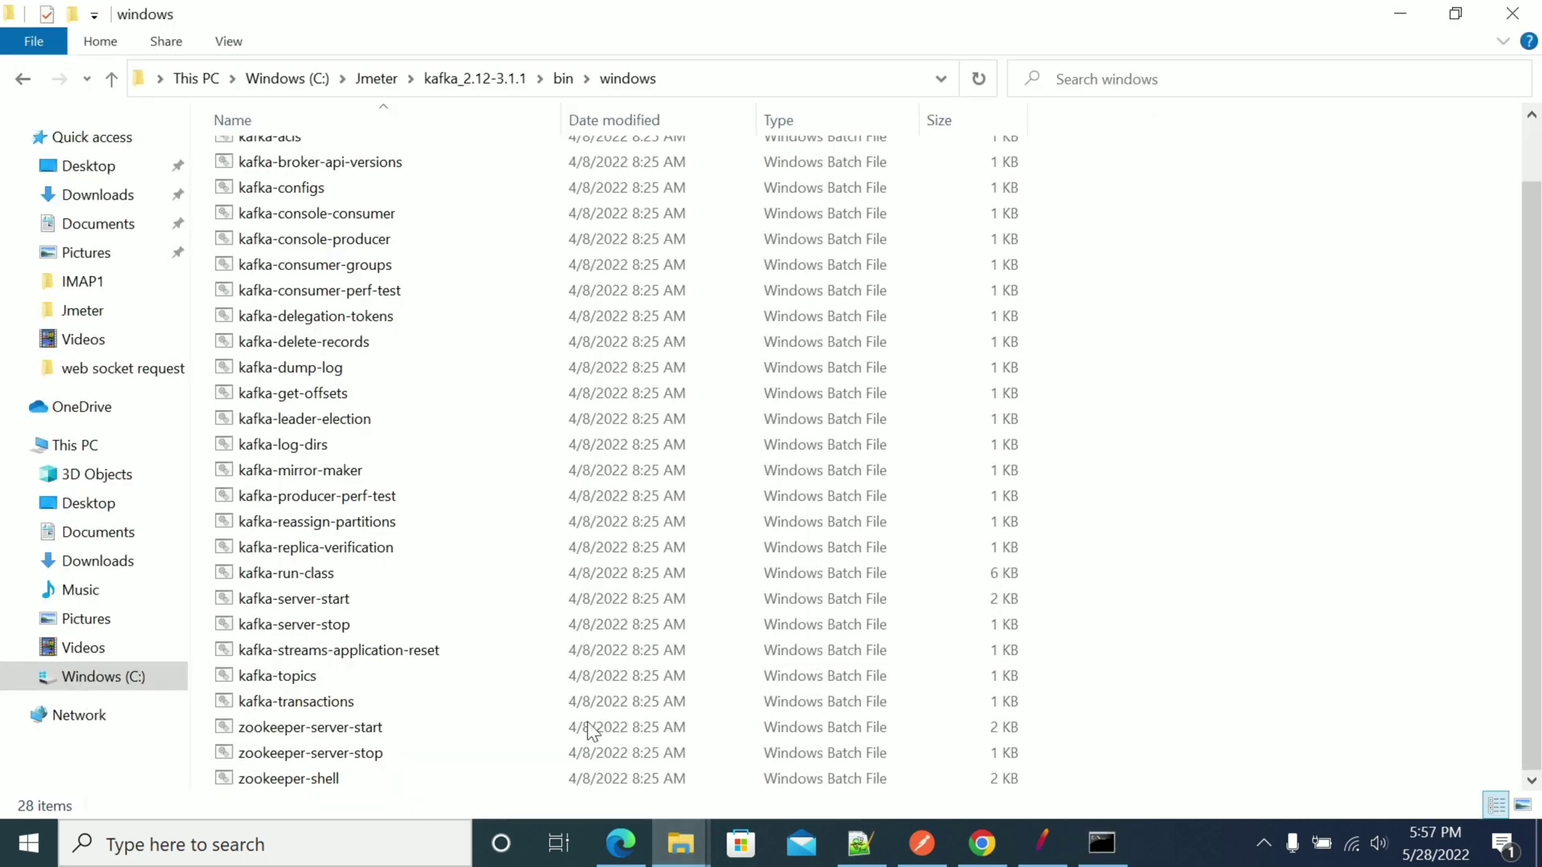
left_click(518, 80)
left_click(565, 80)
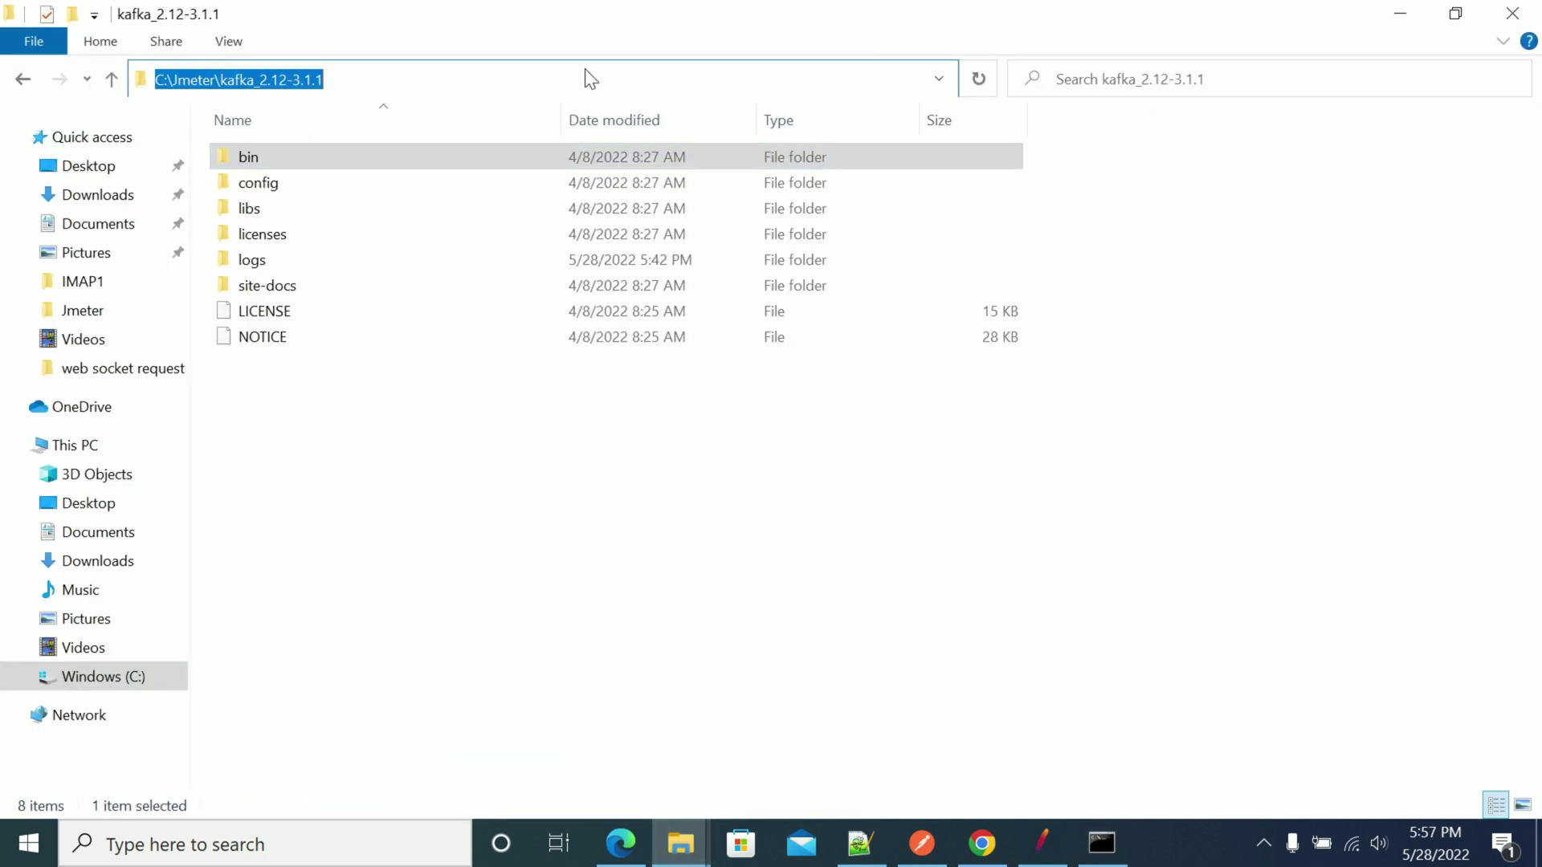
Change the command's argument to C:\Jmeter\kafka_2.12-3.1.1\config\zookeeper.properties and run it to start ZooKeeper
left_click(1102, 843)
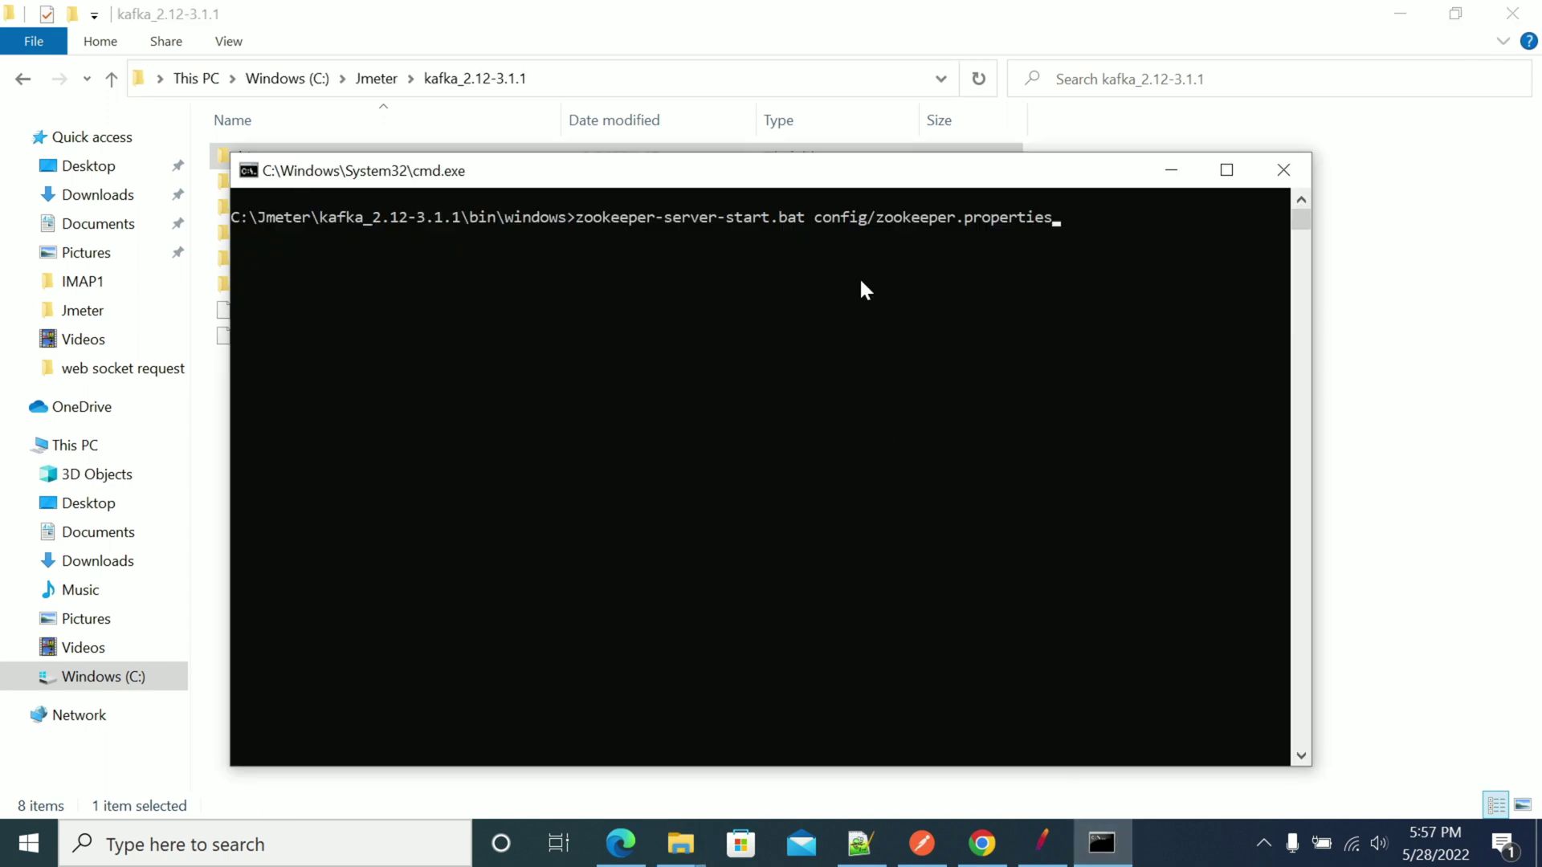
key("Left")
key("Left")
key("Left")
key("Left")
key("Left")
key("Left")
key("Left")
key("Left")
key("Left")
key("Left")
key("Left")
key("Left")
key("Left")
key("Left")
key("Left")
key("Left")
key("Left")
key("Left")
key("Left")
key("Left")
type("C:\\Jmeter\\kafka_2.12-3.1.1")
type("\\")
key("Right")
key("Right")
key("Right")
key("Right")
key("Right")
key("Right")
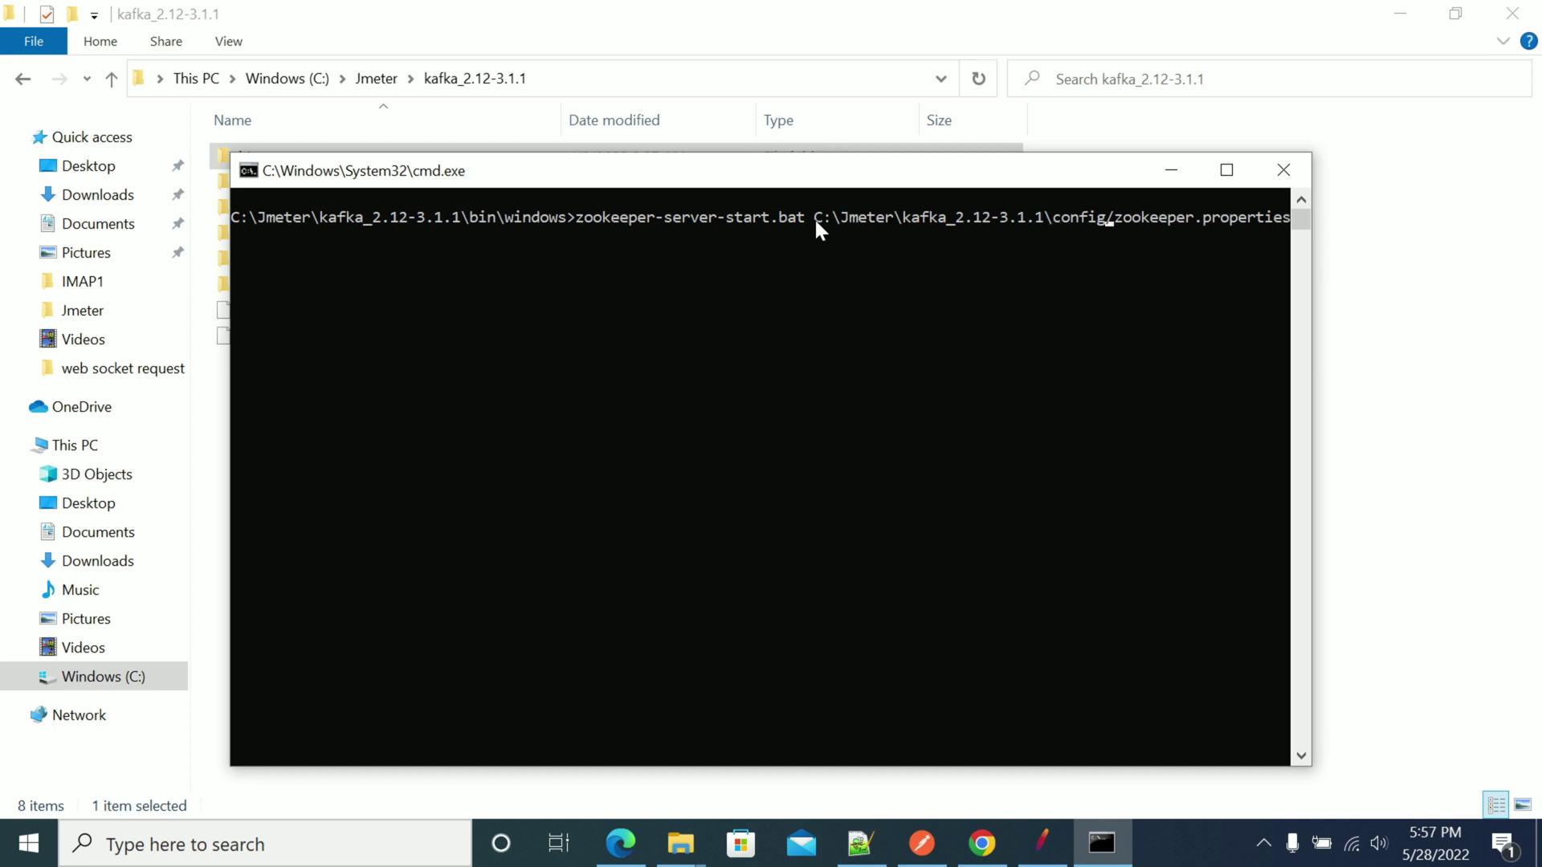
key("BackSpace")
type("\\")
key("Return")
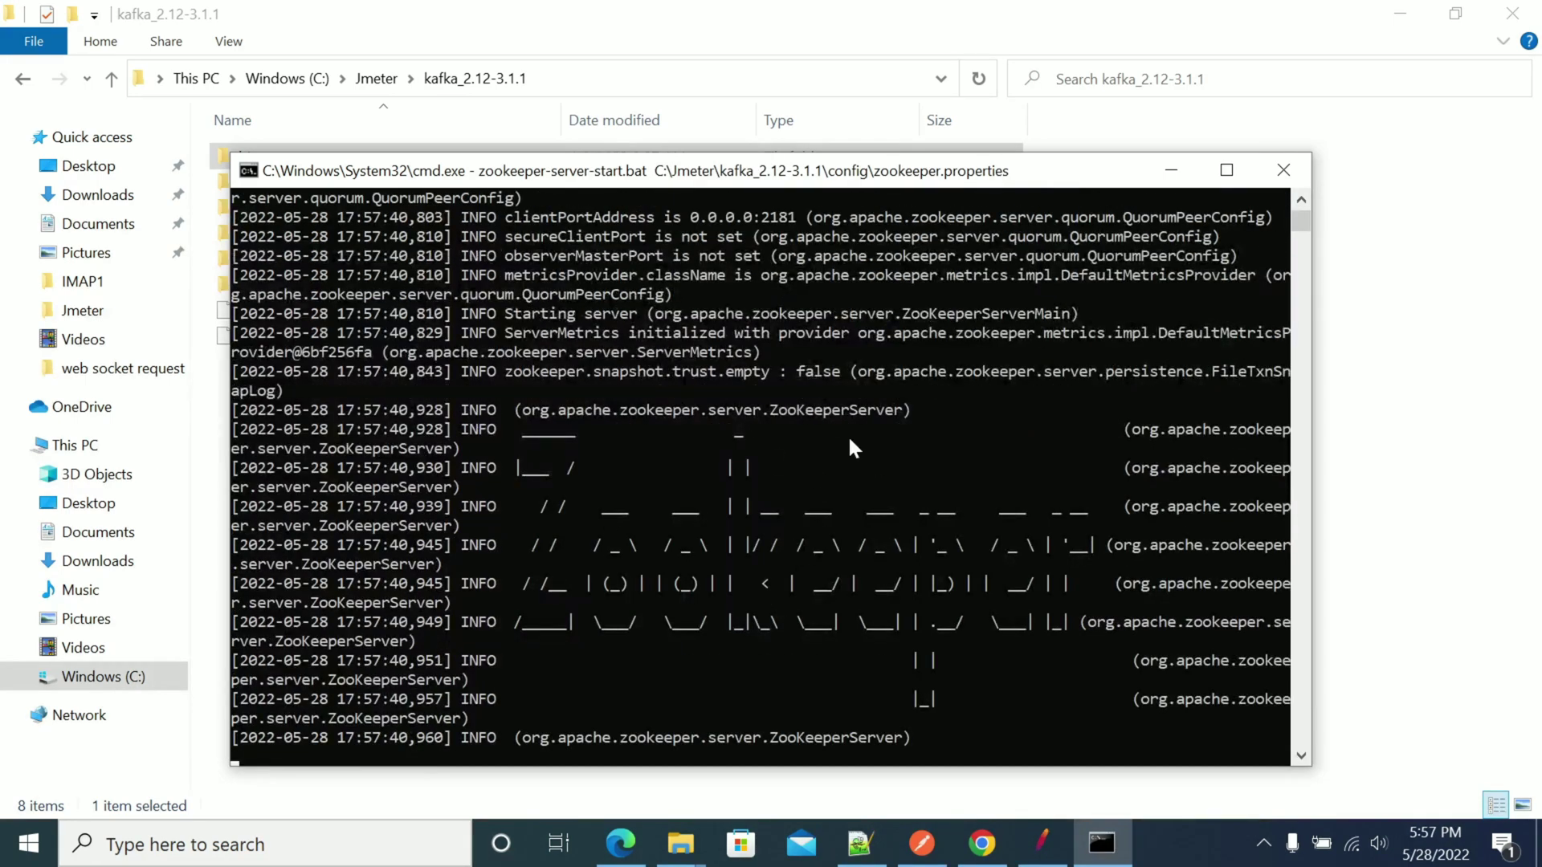
scroll(819, 464, "down", 5)
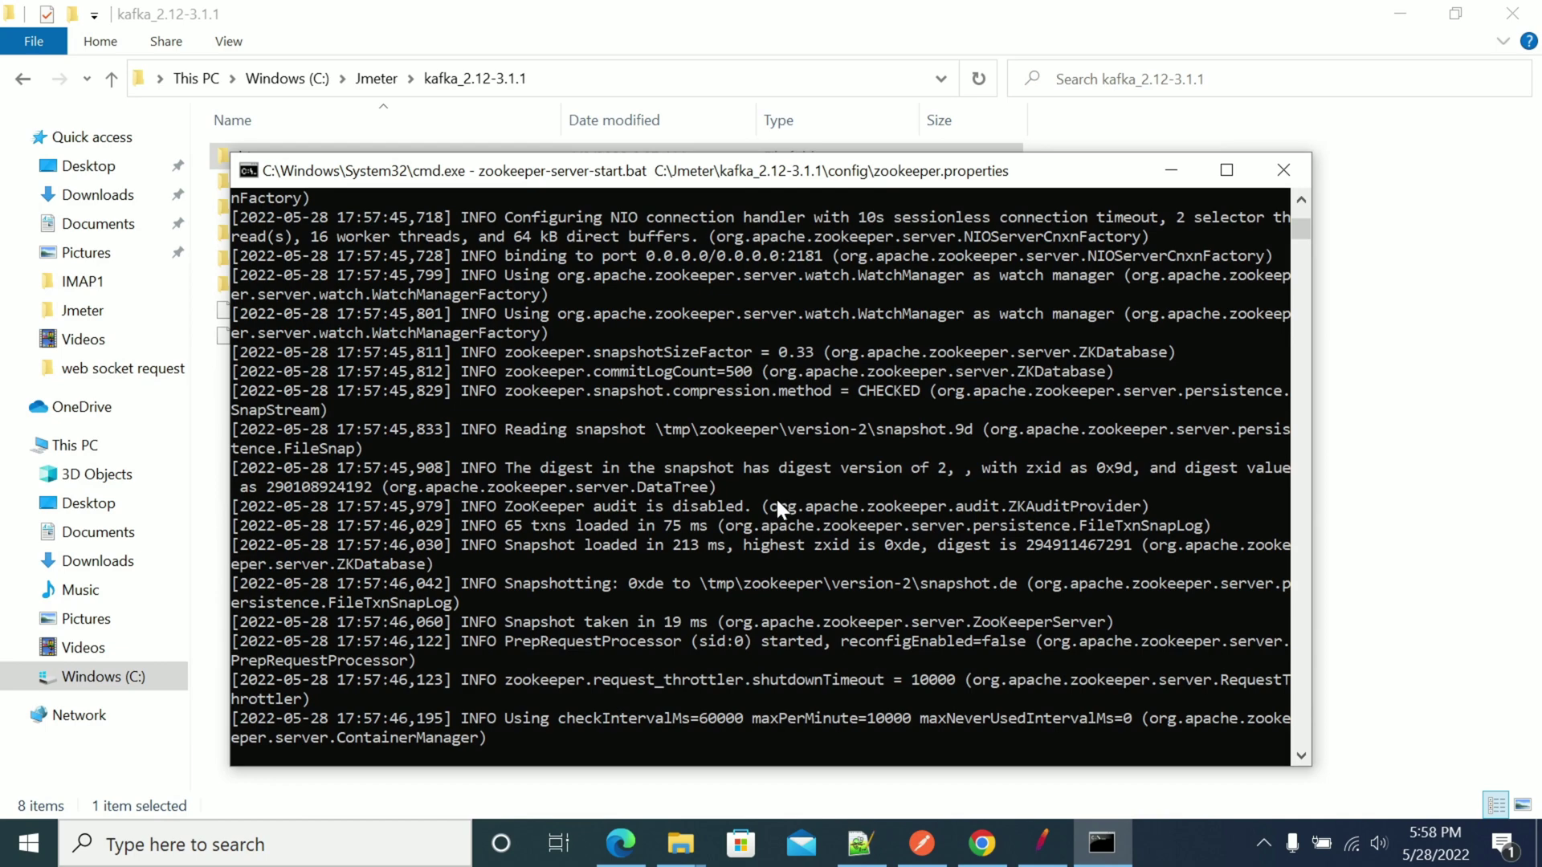
Open the bin\windows folder of kafka_2.12-3.1.1 in File Explorer and launch a second Command Prompt from that location
scroll(777, 500, "down", 5)
scroll(771, 504, "up", 1)
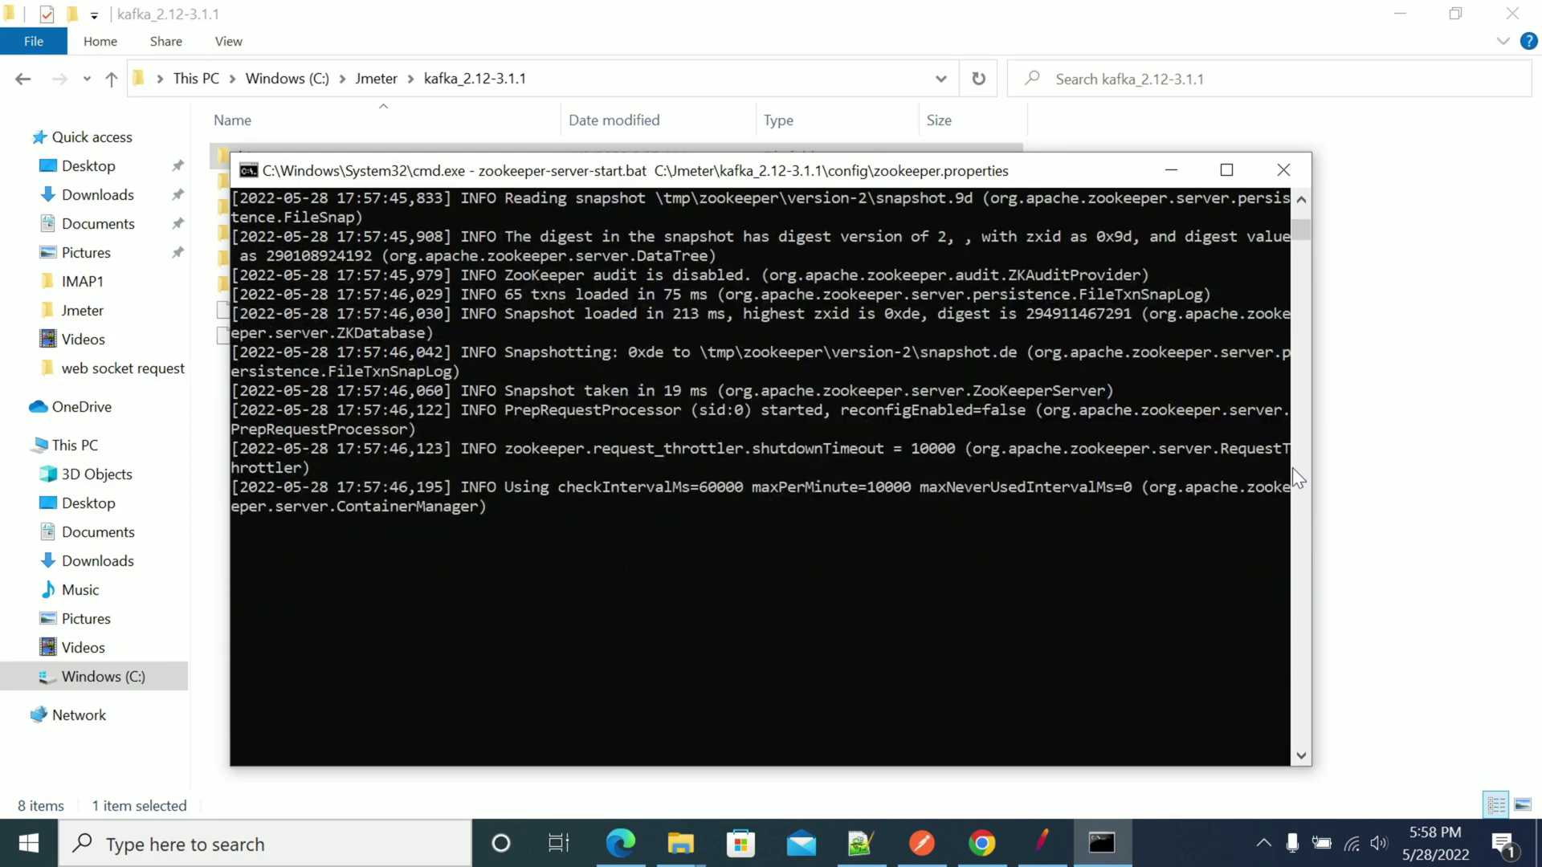
left_click(1400, 434)
double_click(337, 157)
double_click(272, 160)
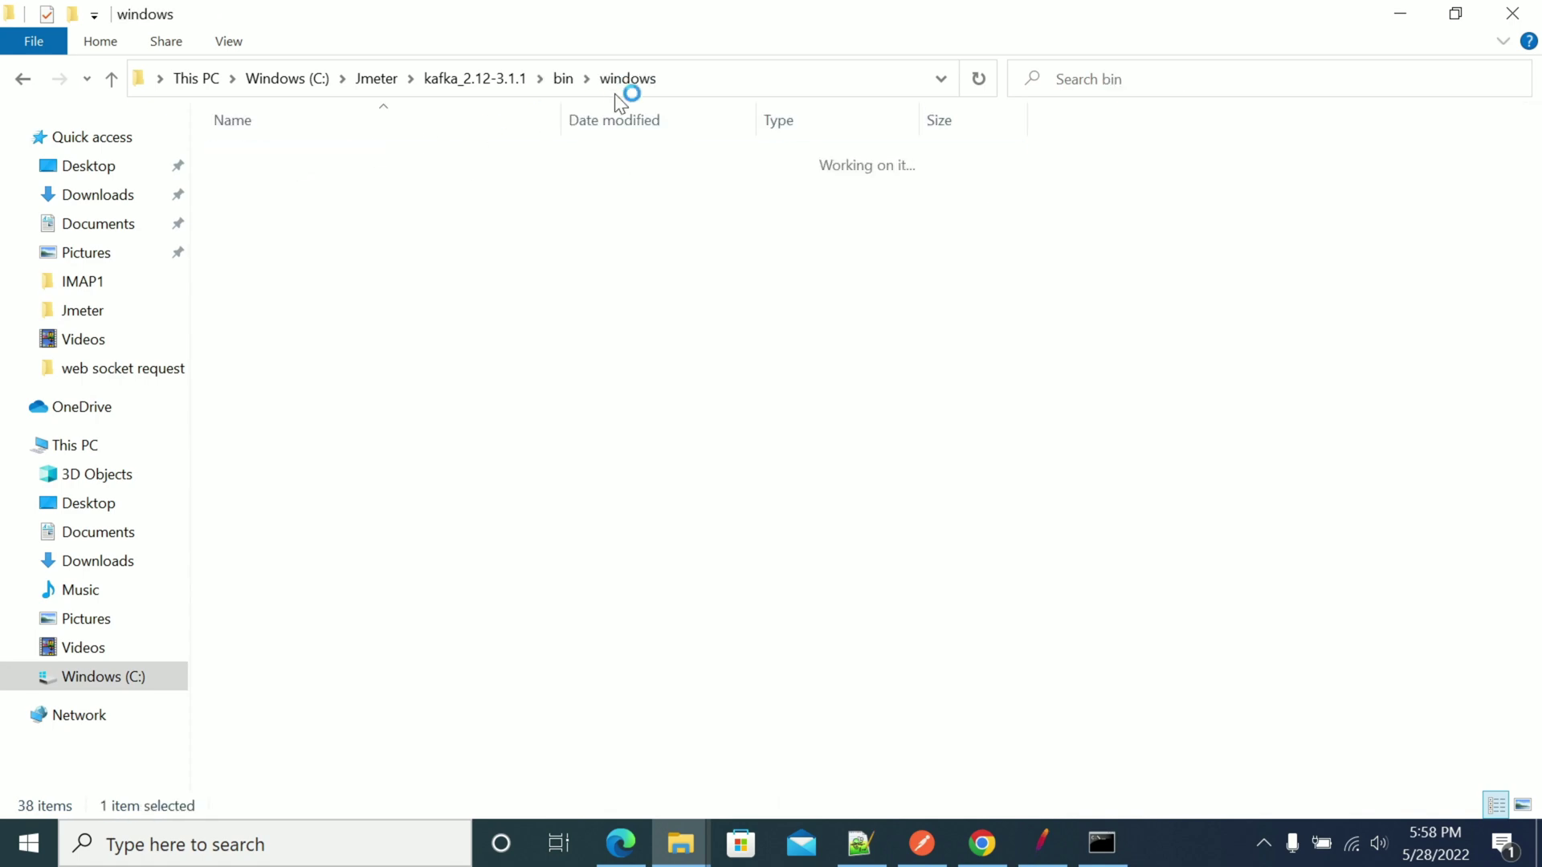
left_click(715, 78)
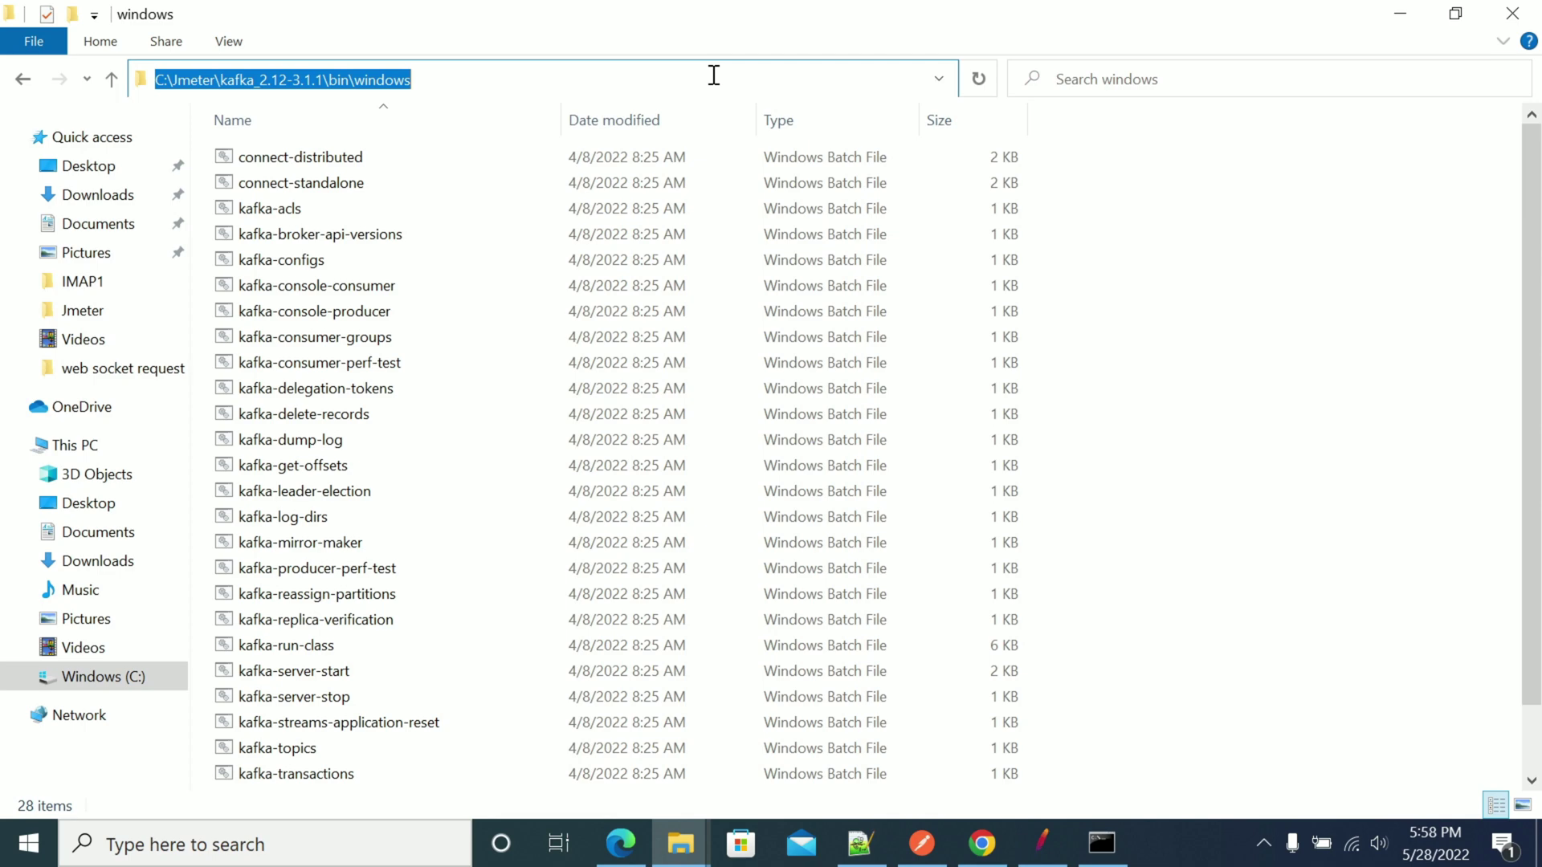
type("cmd")
key("Return")
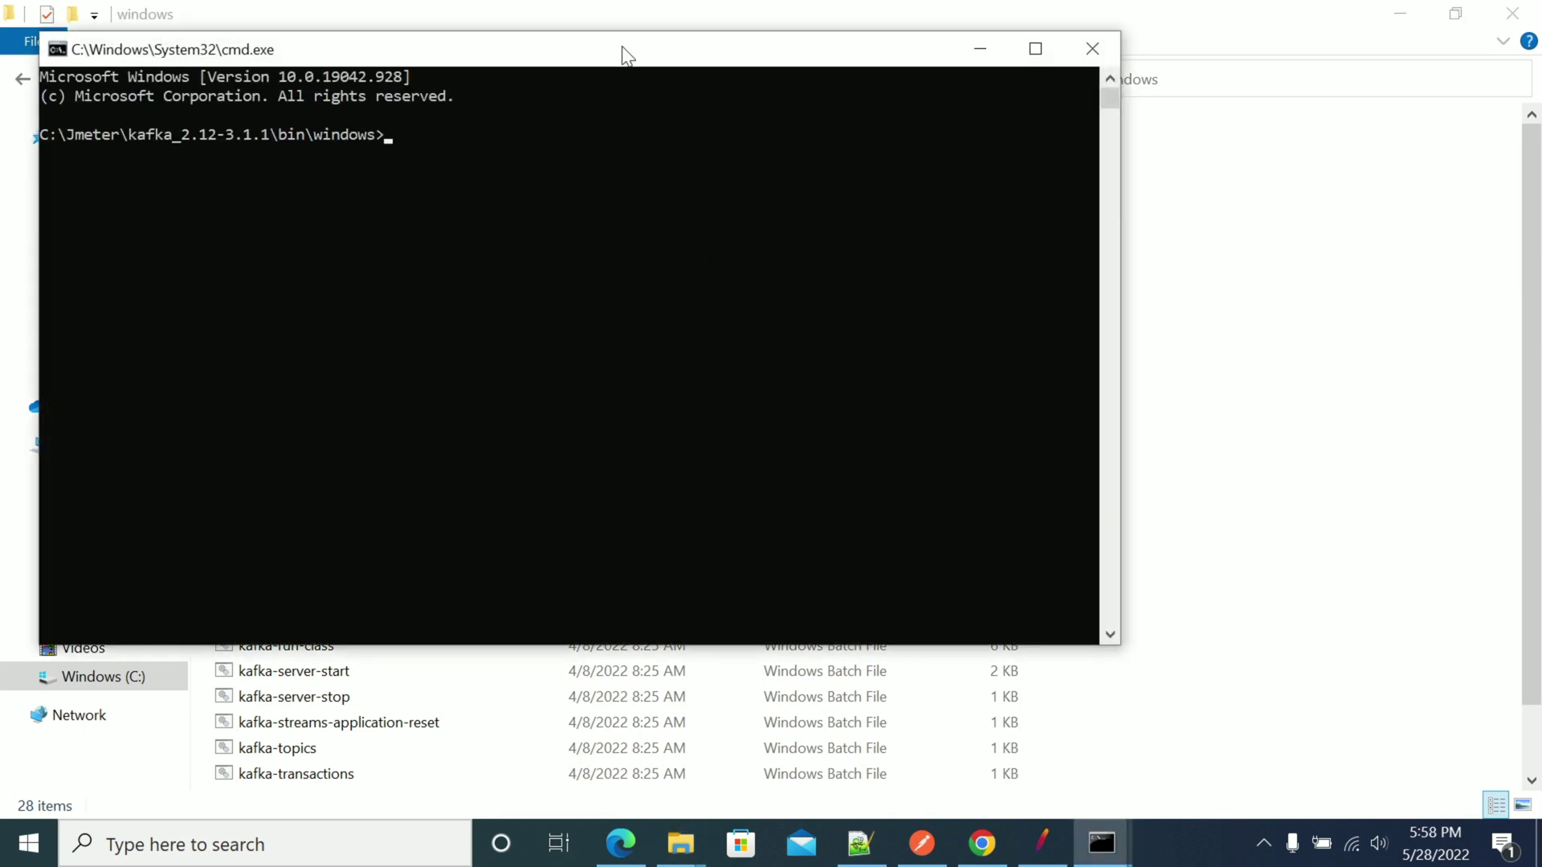
left_click_drag(623, 55, 920, 172)
Copy kafka-server-start.sh config/server.properties from the quickstart page in Chrome and paste it into the new Command Prompt
left_click(981, 843)
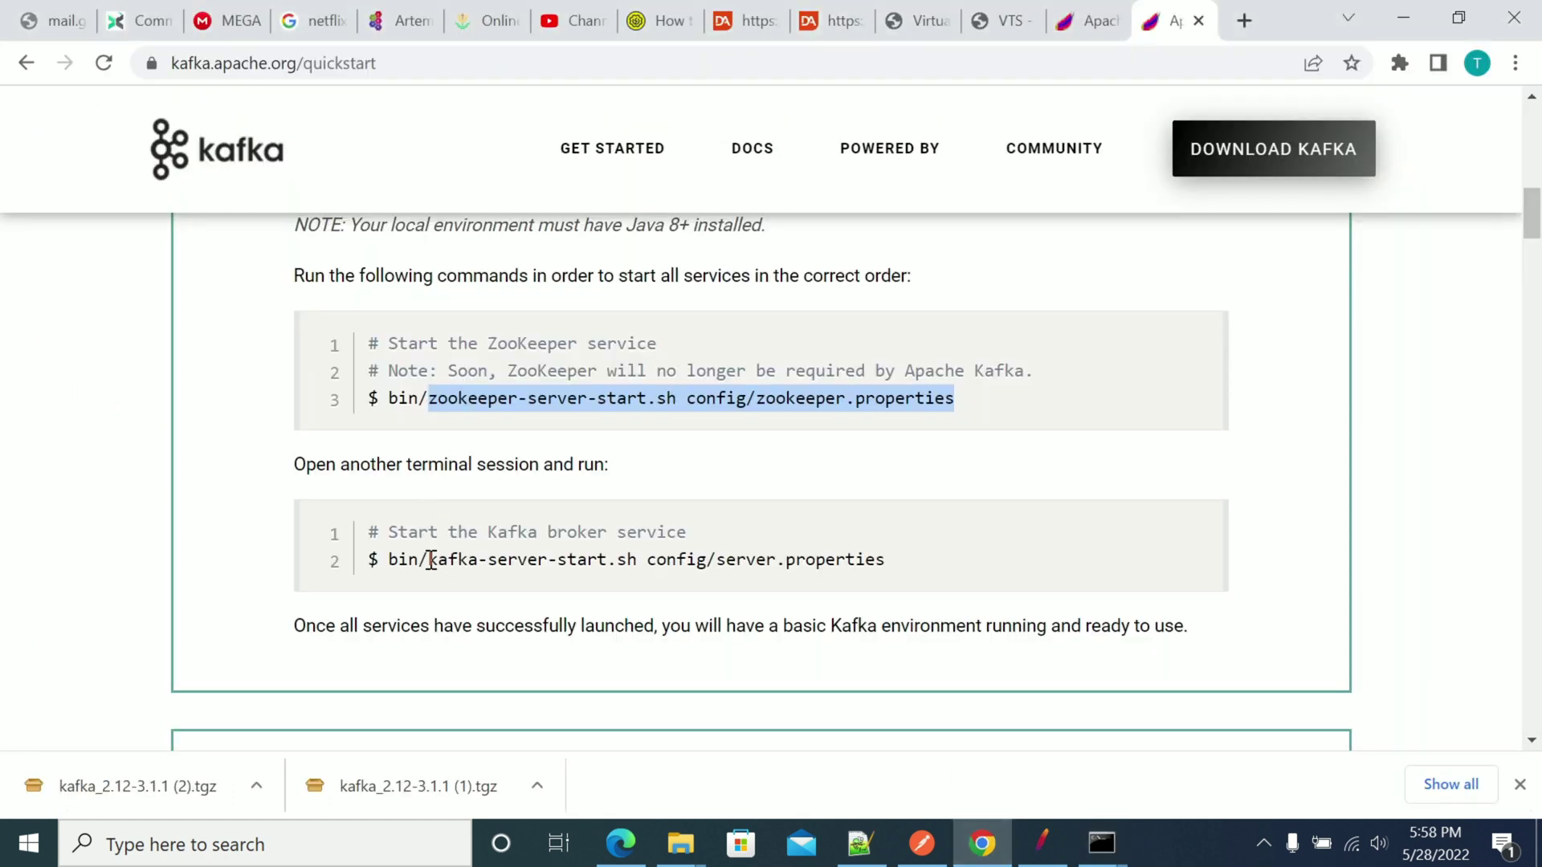
left_click_drag(430, 560, 886, 572)
key("ctrl+c")
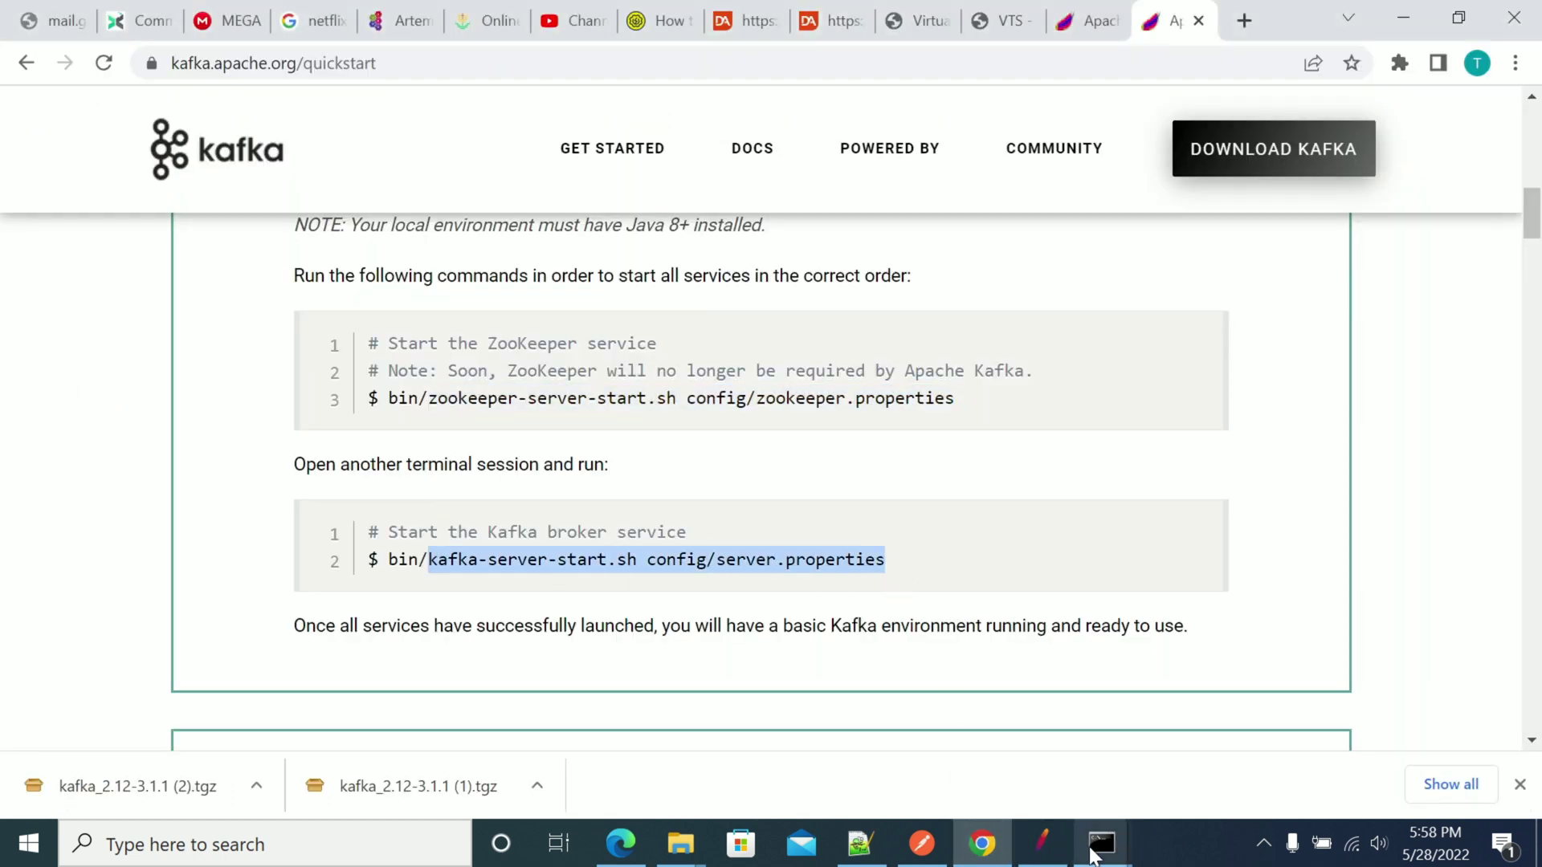
mouse_move(1102, 843)
left_click(1230, 759)
key("ctrl+v")
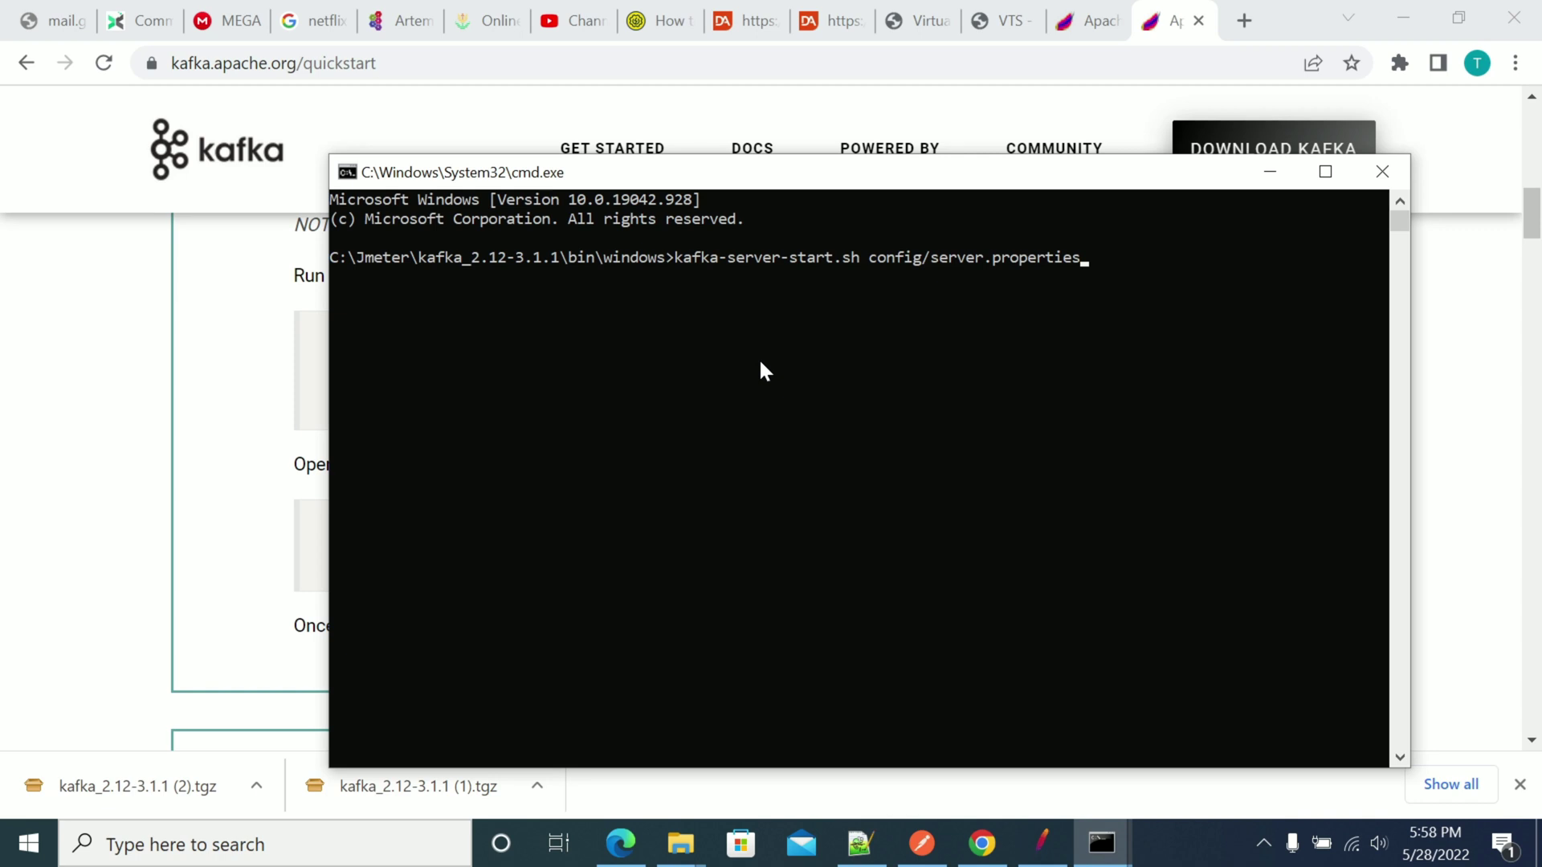
Change the extension of the kafka-server-start script to .bat in the pasted command
key("Left")
key("Left")
key("Left")
key("Left")
key("Left")
key("Left")
key("Left")
key("Left")
key("Left")
key("Left")
key("Left")
key("Left")
key("Left")
key("Left")
key("Left")
key("Left")
key("Left")
key("Left")
key("Left")
key("Left")
key("BackSpace")
key("BackSpace")
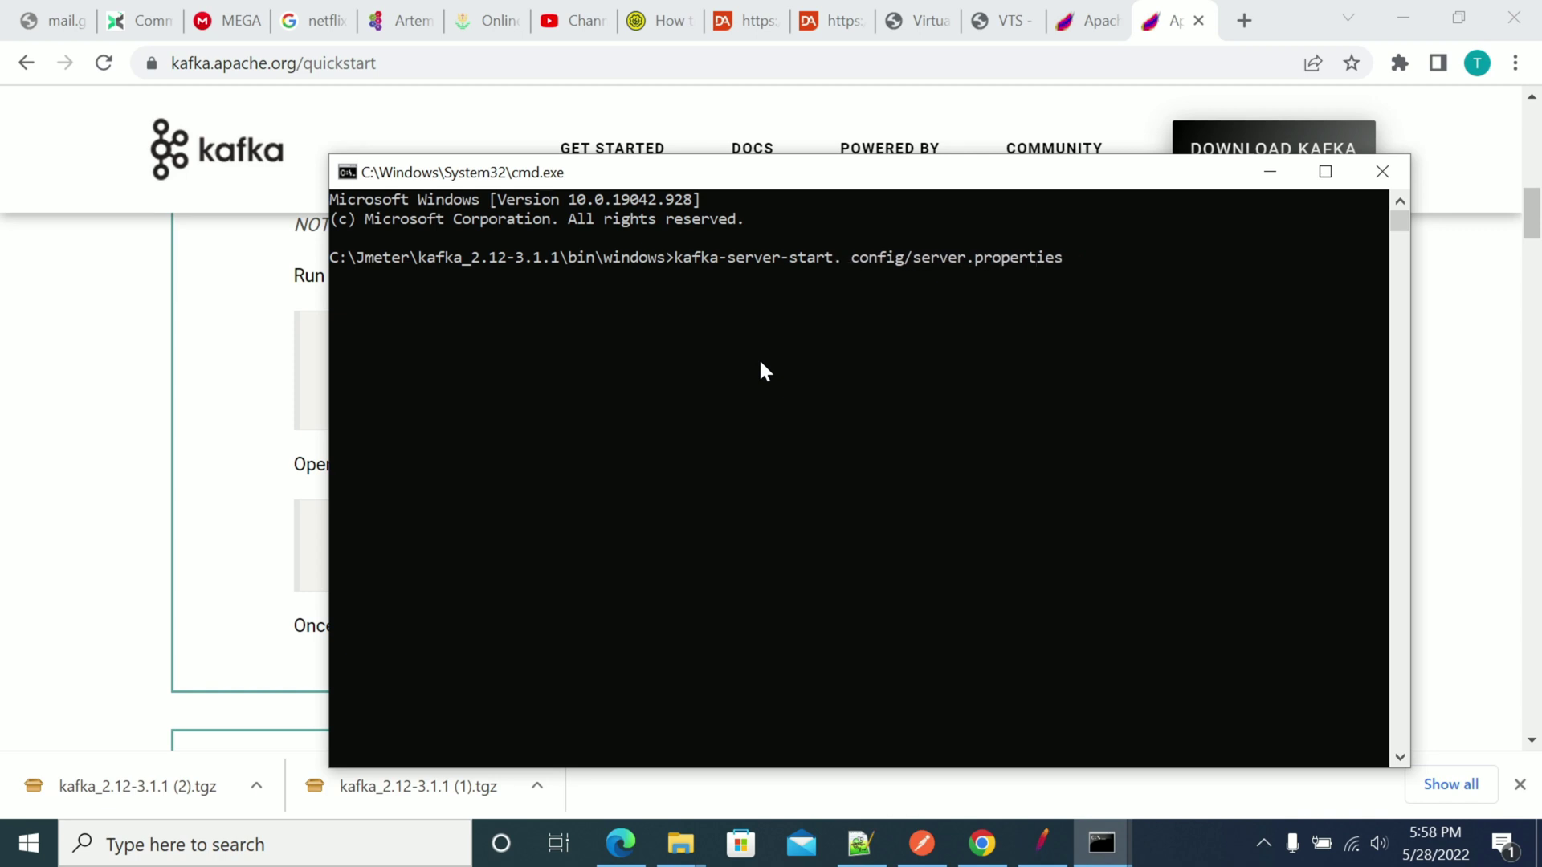
type("bat")
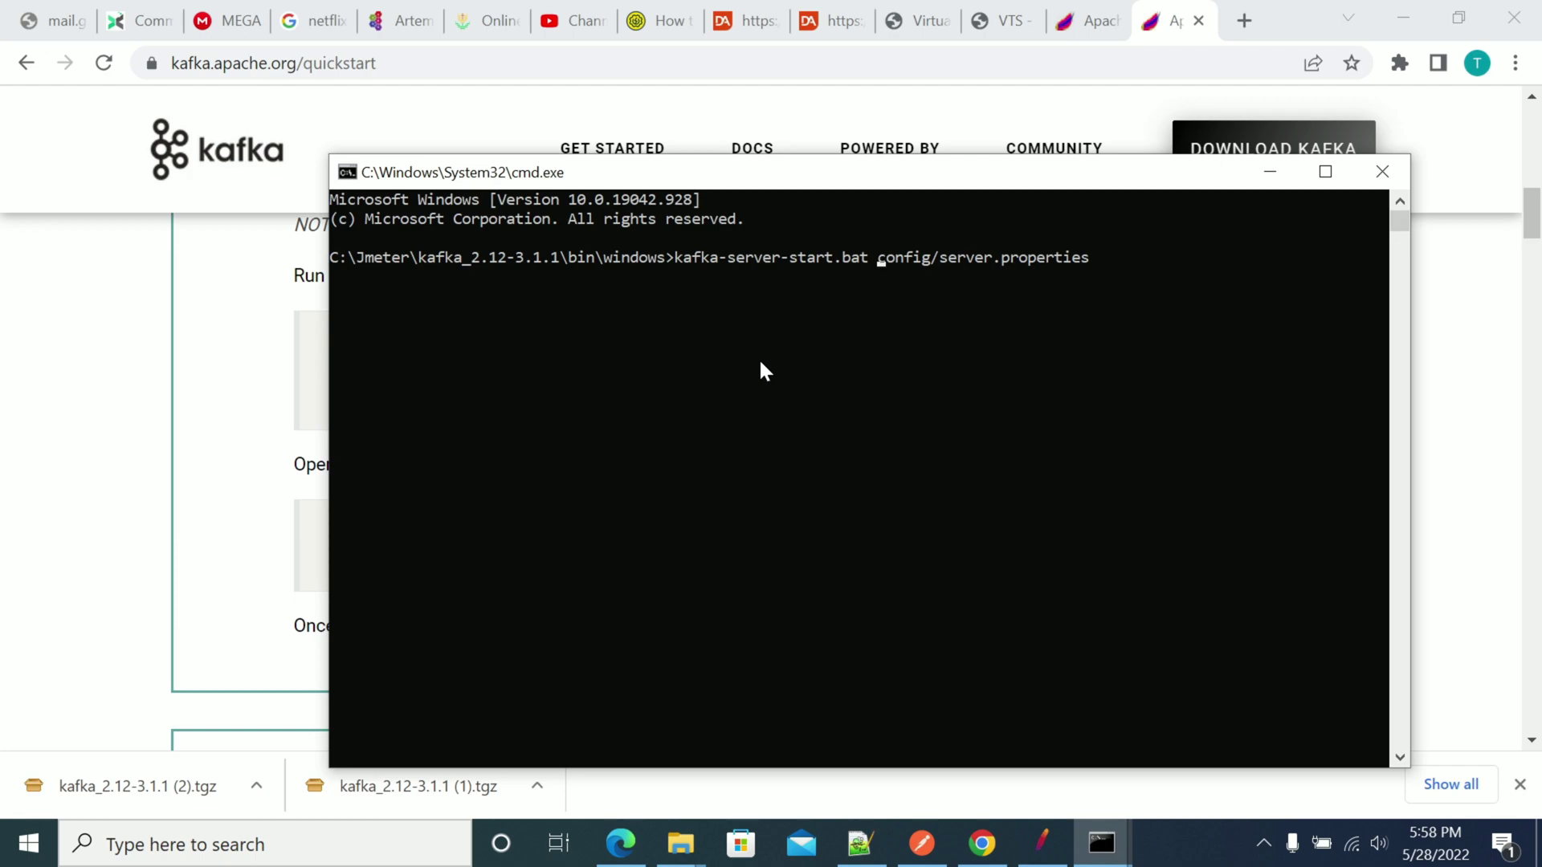
Copy the path C:\Jmeter\kafka_2.12-3.1.1\ from the ZooKeeper console's command and insert it before config/server.properties in the Kafka command
left_click(1269, 171)
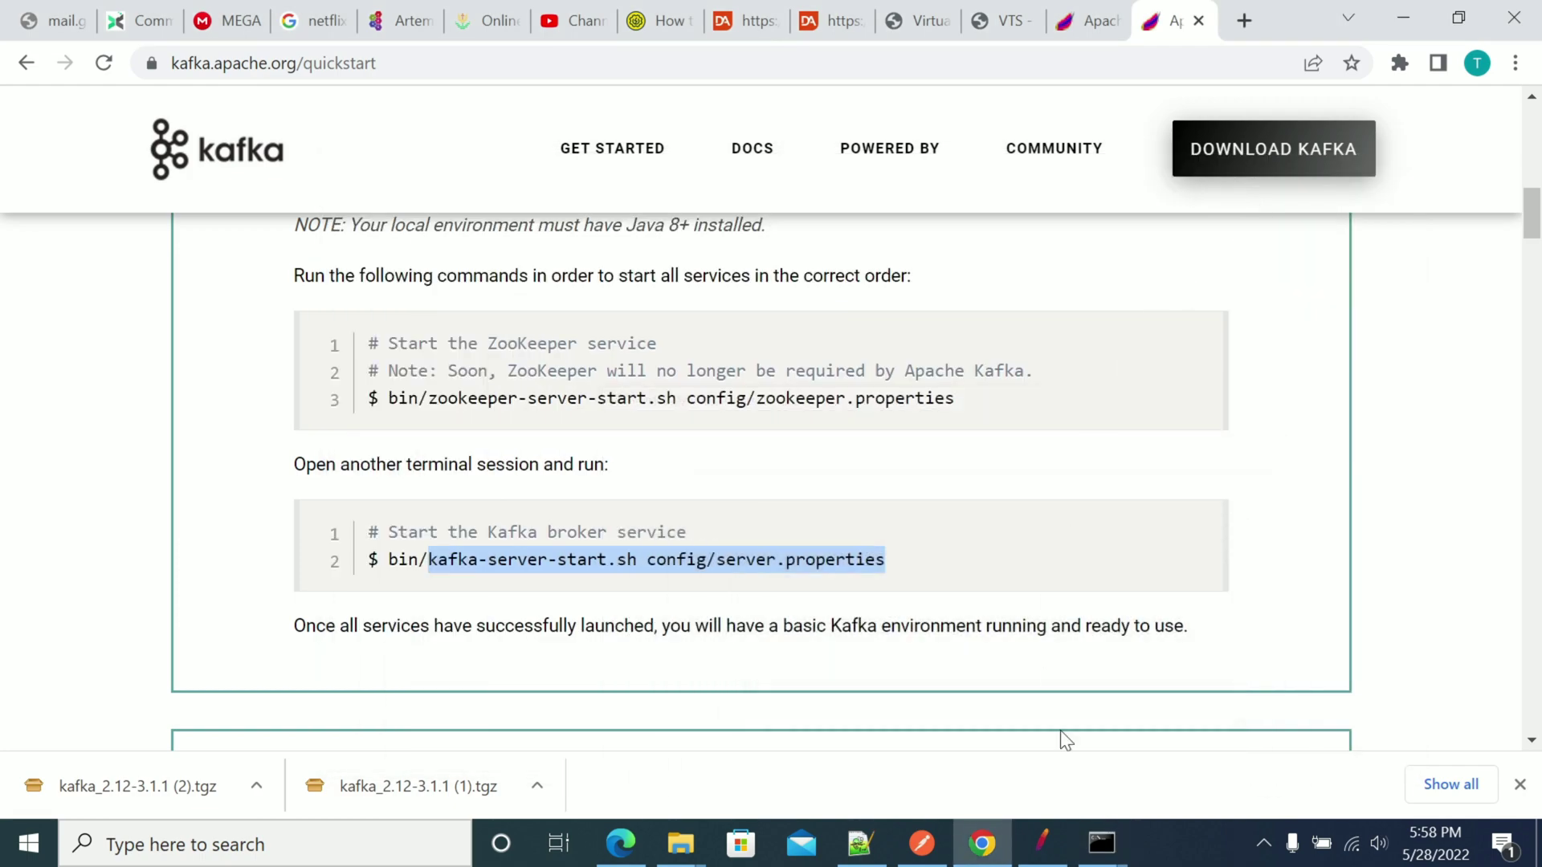
mouse_move(1108, 840)
left_click(1043, 750)
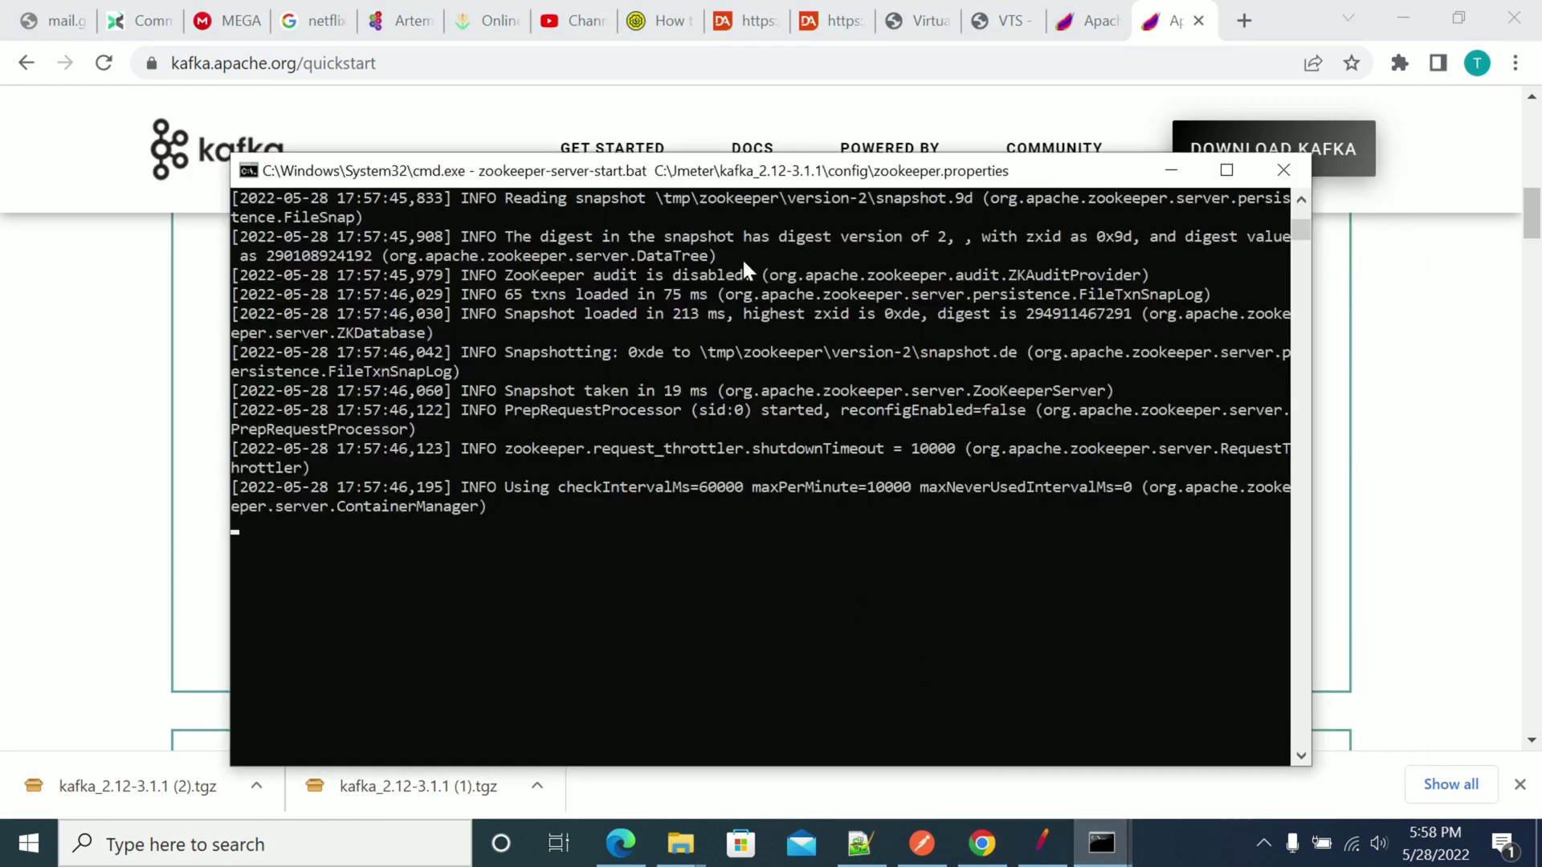
scroll(748, 268, "up", 15)
scroll(813, 323, "up", 20)
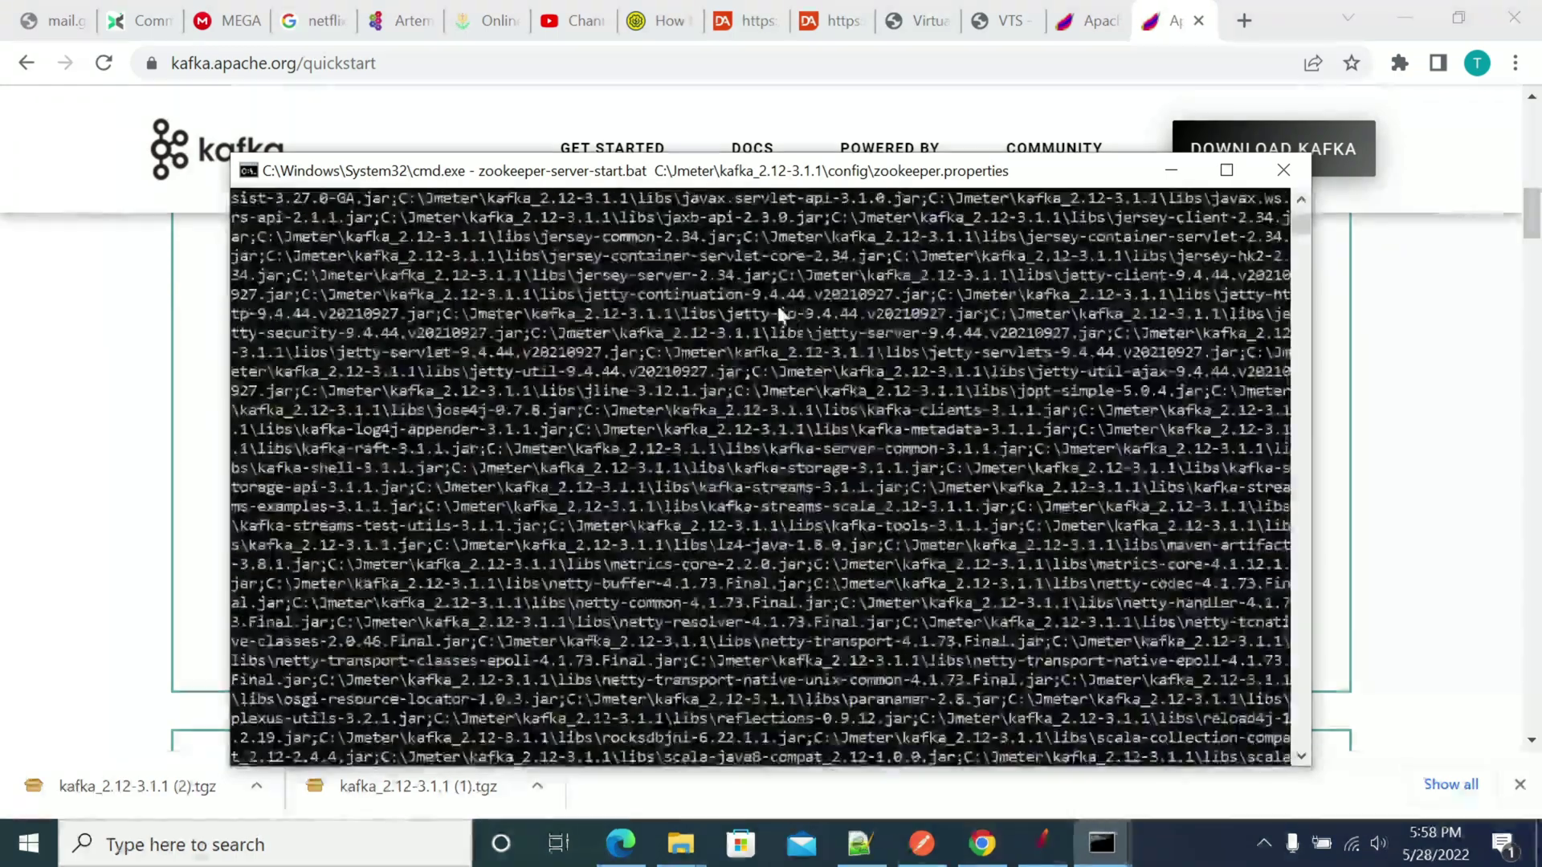
scroll(748, 328, "up", 1)
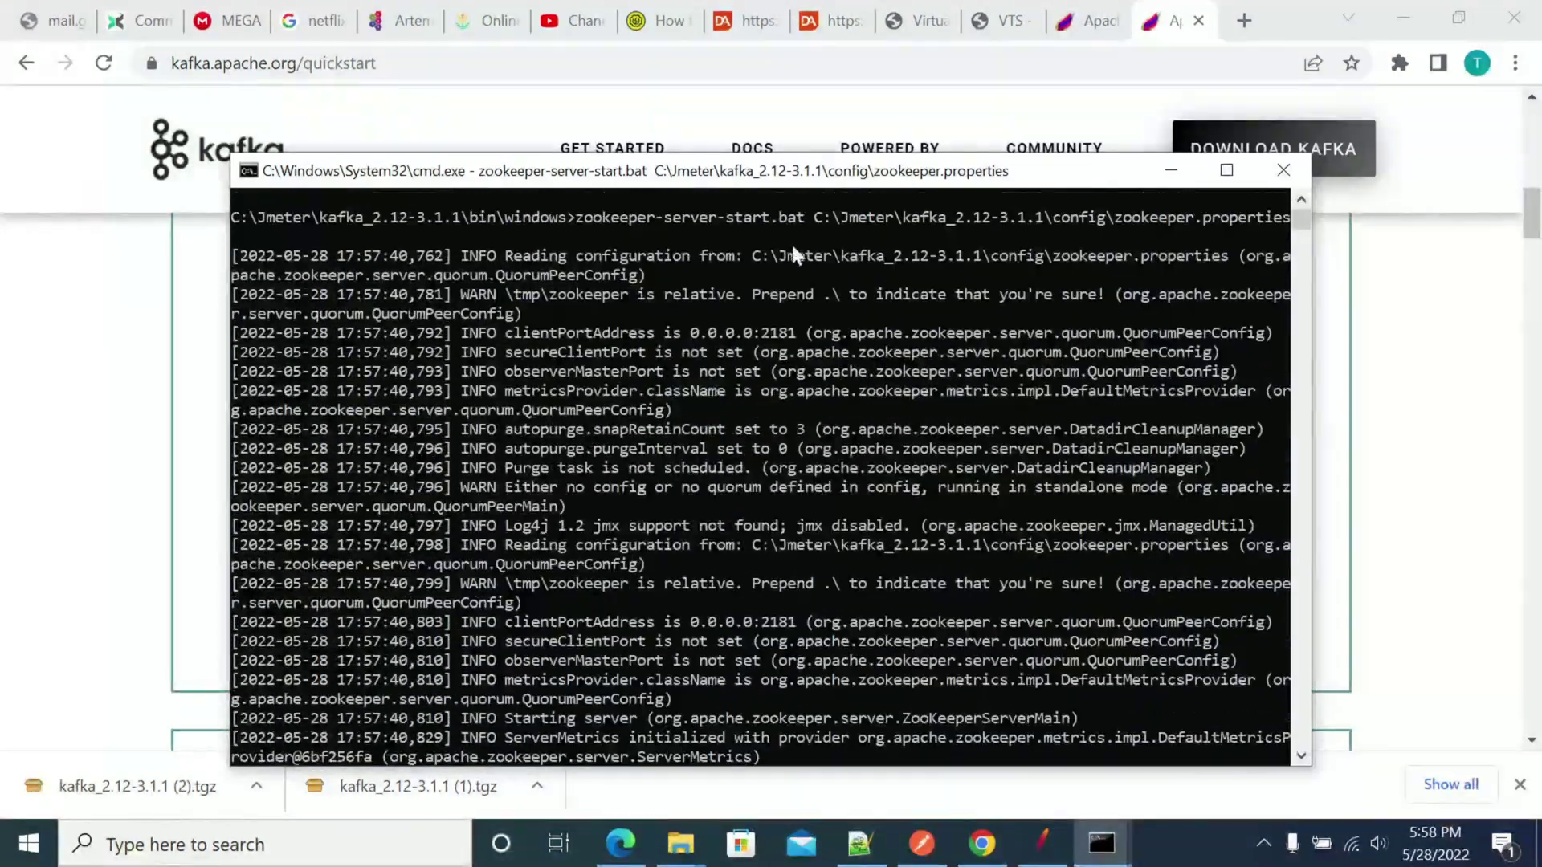
left_click_drag(814, 217, 1041, 217)
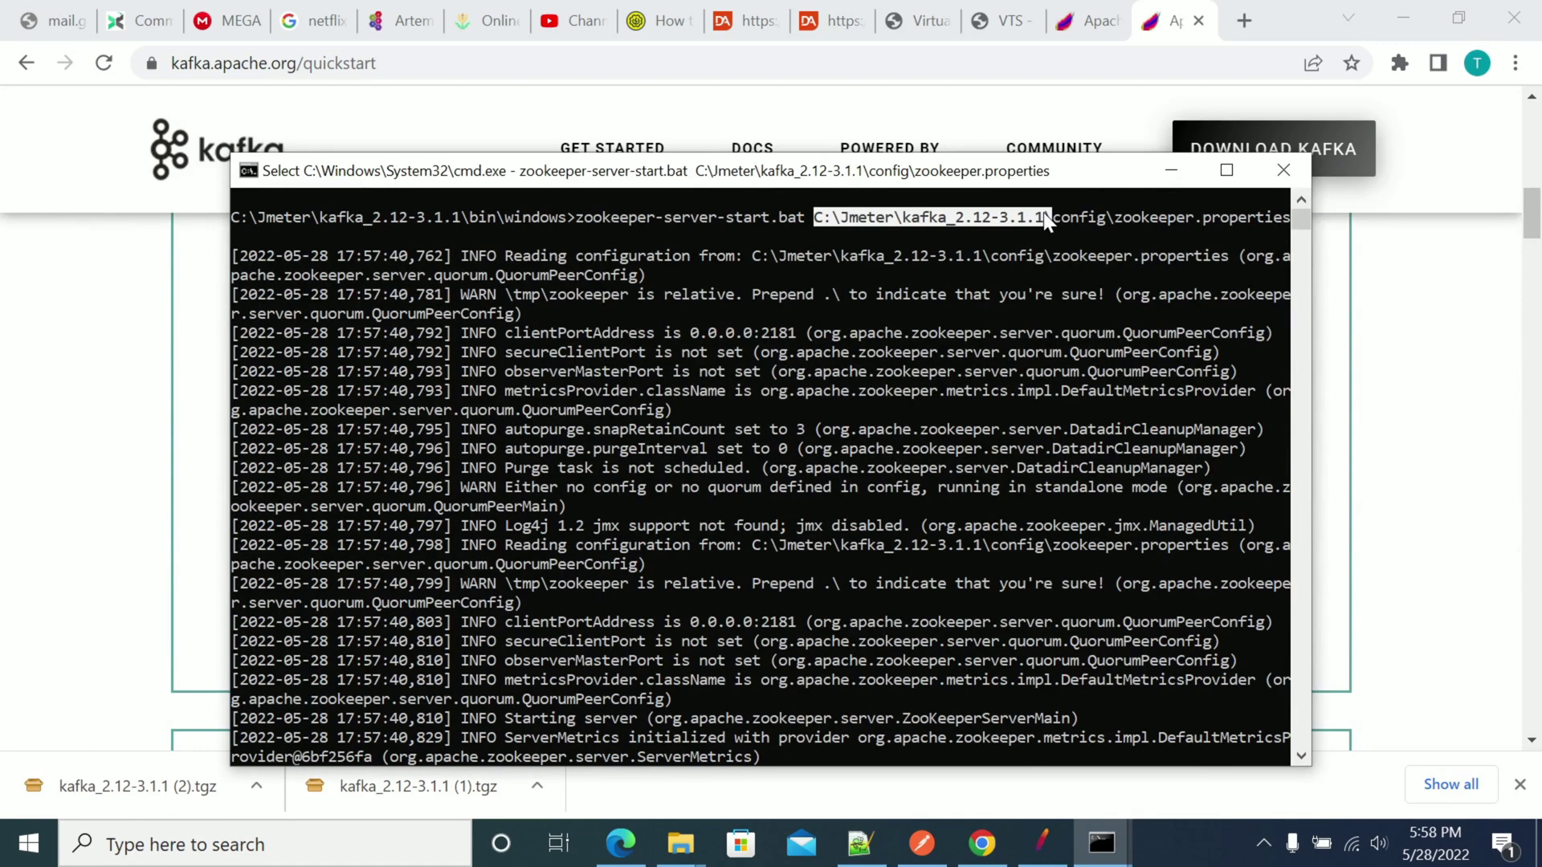
key("ctrl+c")
mouse_move(1108, 840)
left_click(1105, 649)
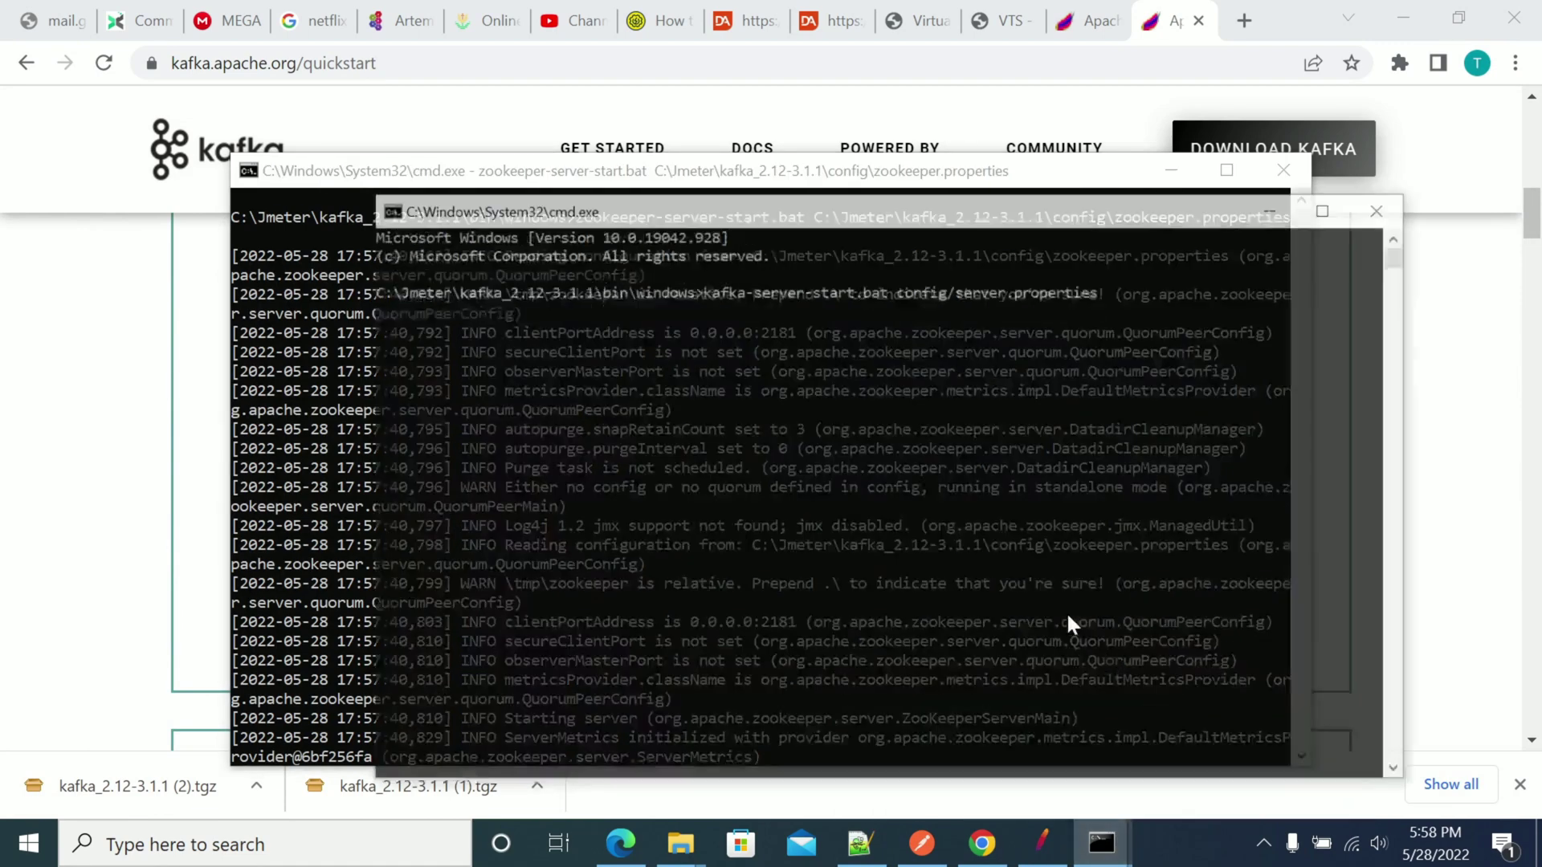
key("ctrl+v")
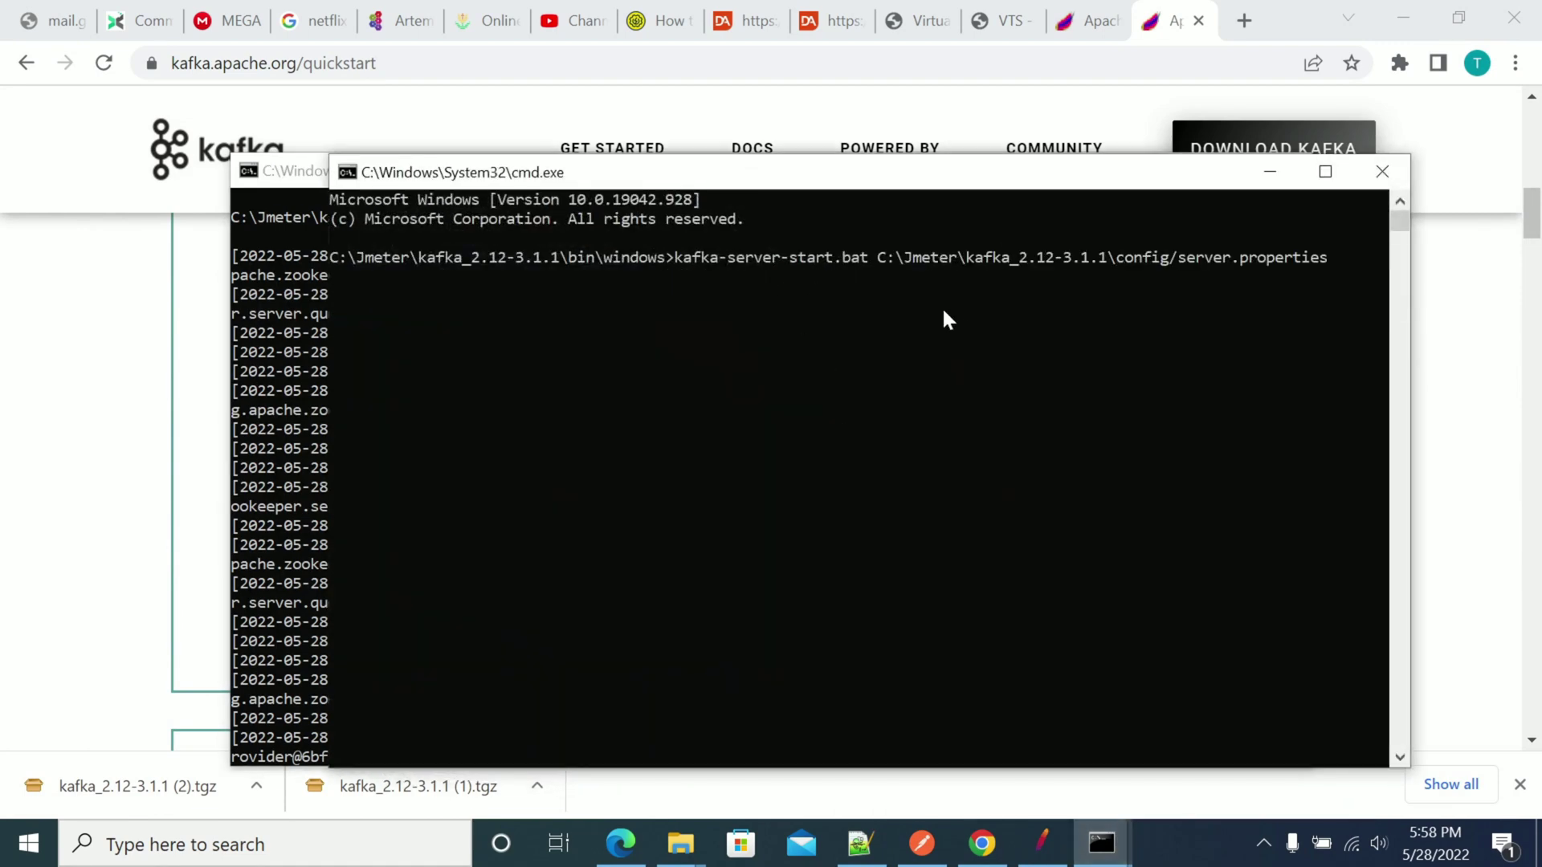
Replace the forward slash after config with a backslash and run the command to start the Kafka broker
key("Right")
key("Right")
key("Right")
key("Right")
key("Right")
key("Right")
key("Delete")
type("\\")
key("Return")
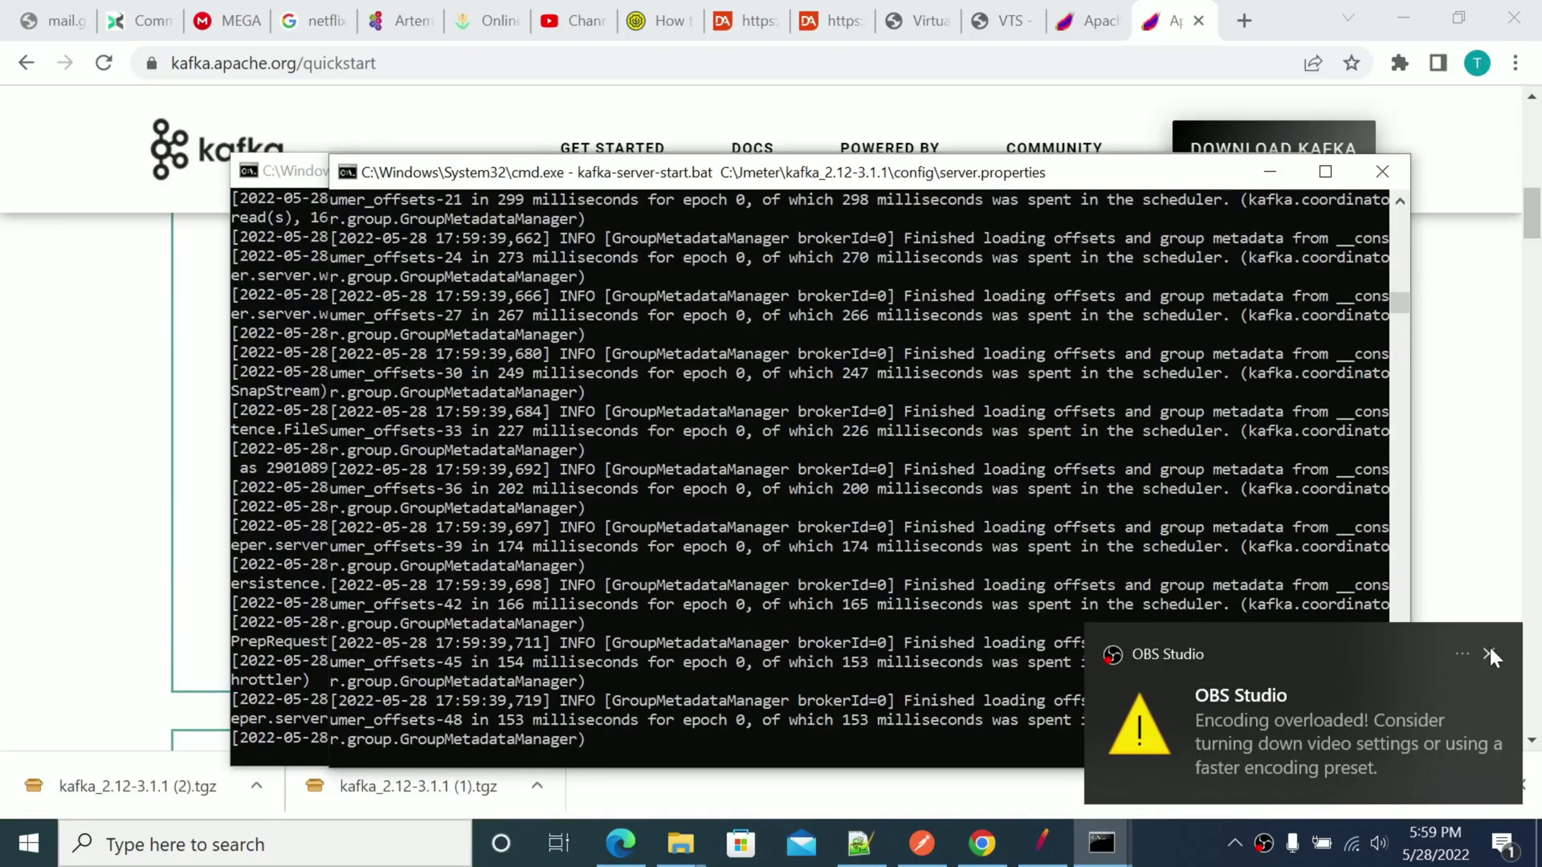
Dismiss the OBS Studio notification and move the Kafka server console over the ZooKeeper console
left_click(1490, 649)
left_click(1360, 626)
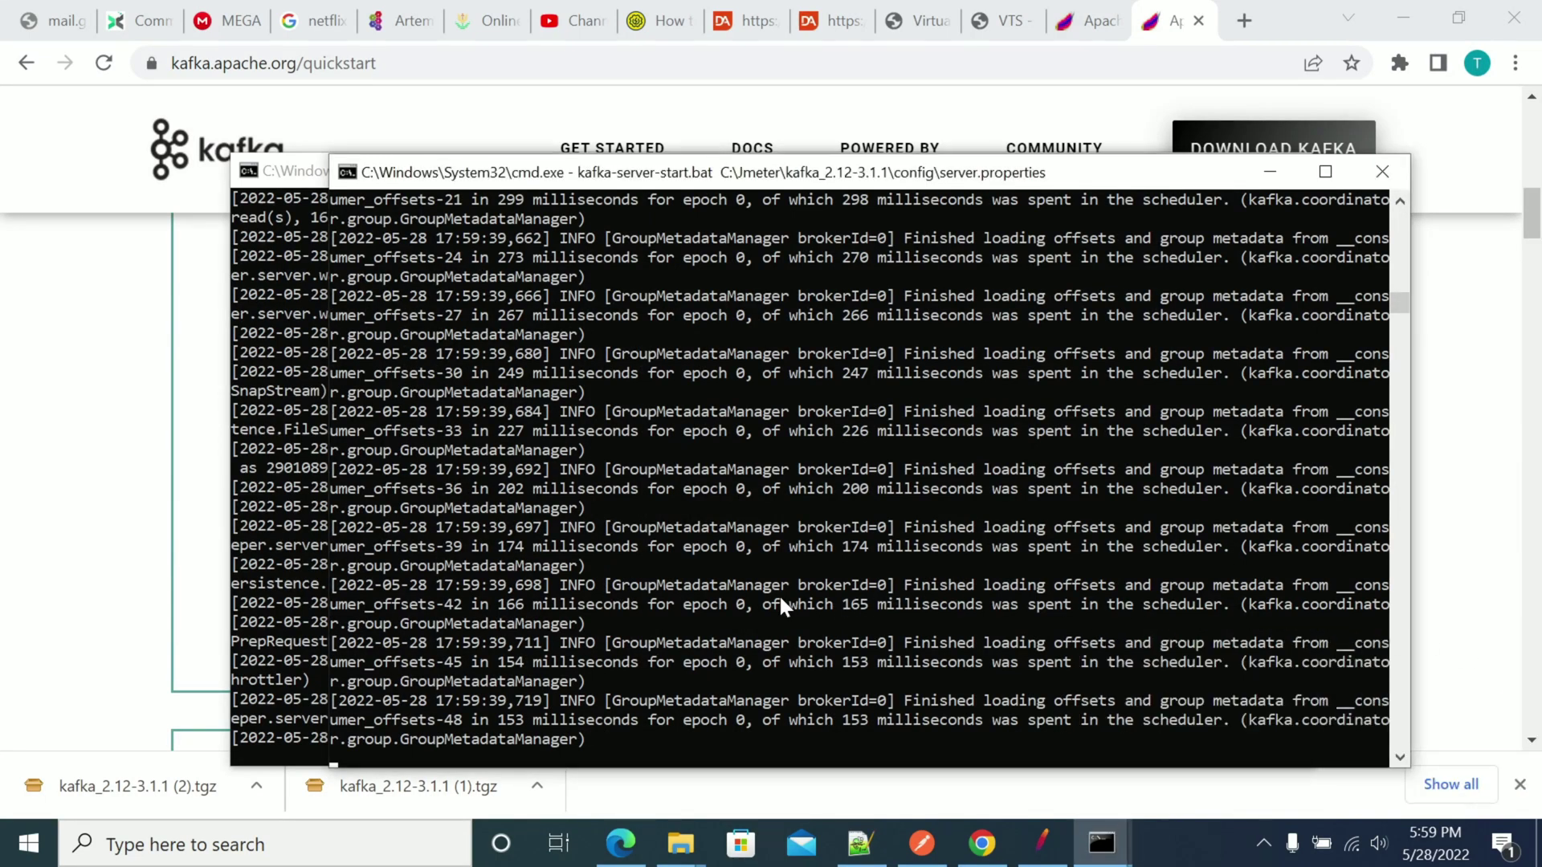
left_click_drag(586, 171, 490, 164)
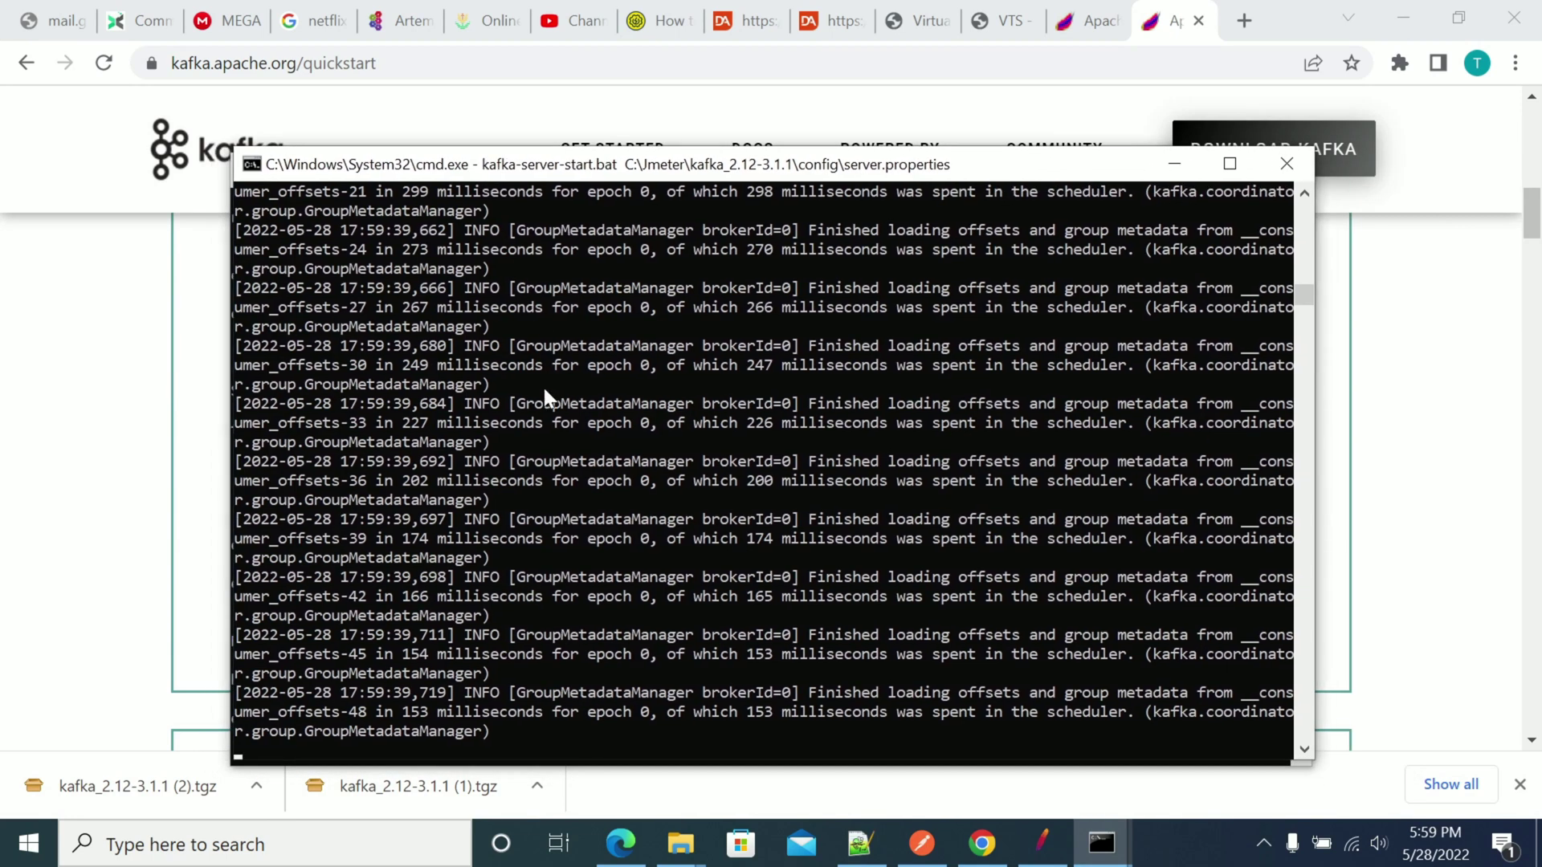
Check the end of the Kafka server log and find the topic creation command on the quickstart page in Chrome
scroll(543, 386, "down", 4)
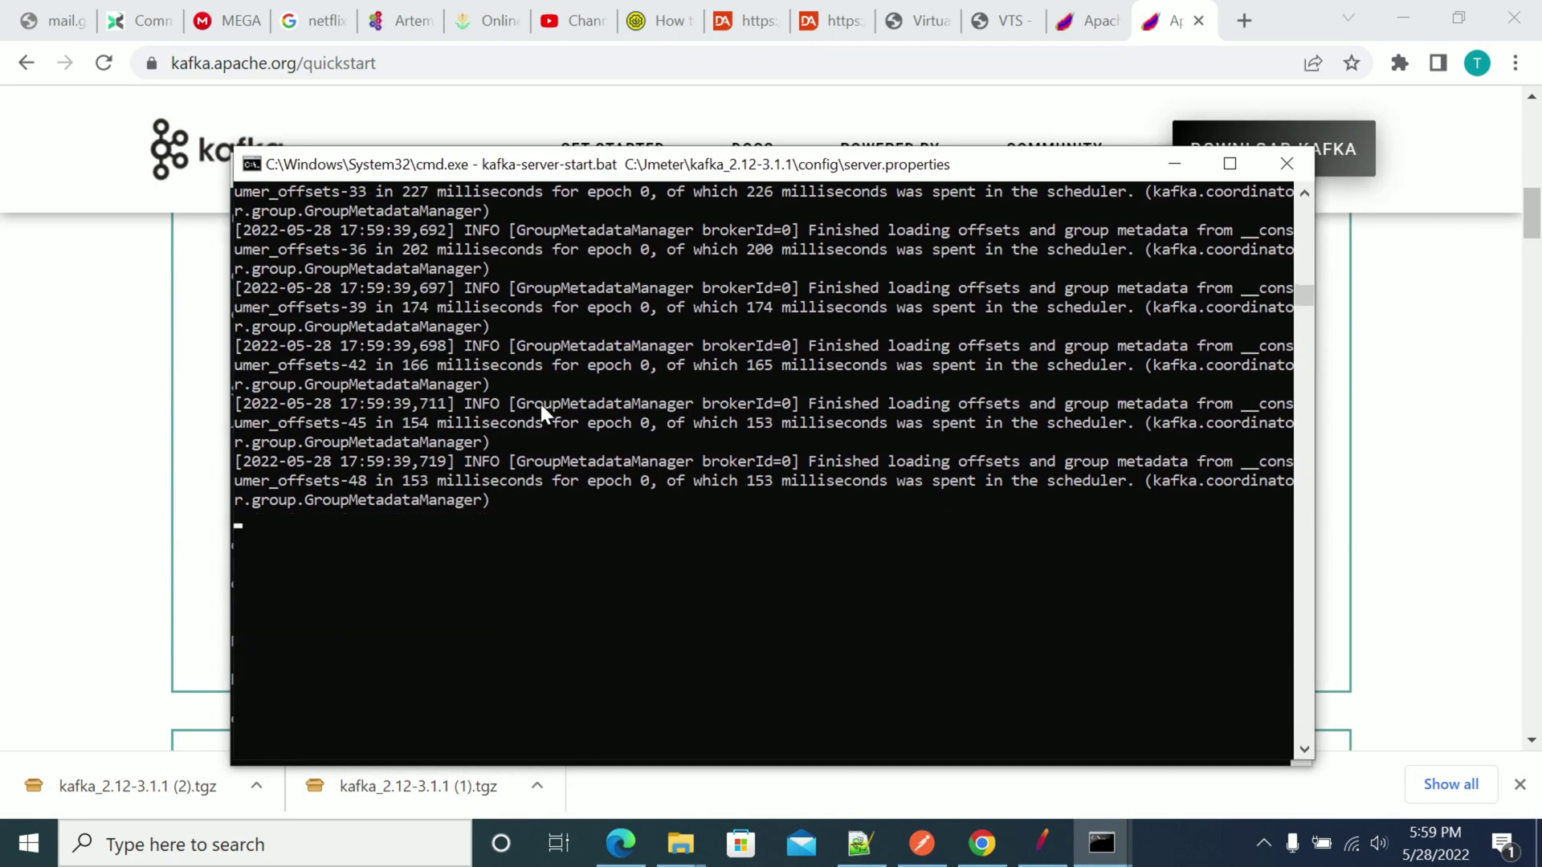
scroll(541, 403, "up", 1)
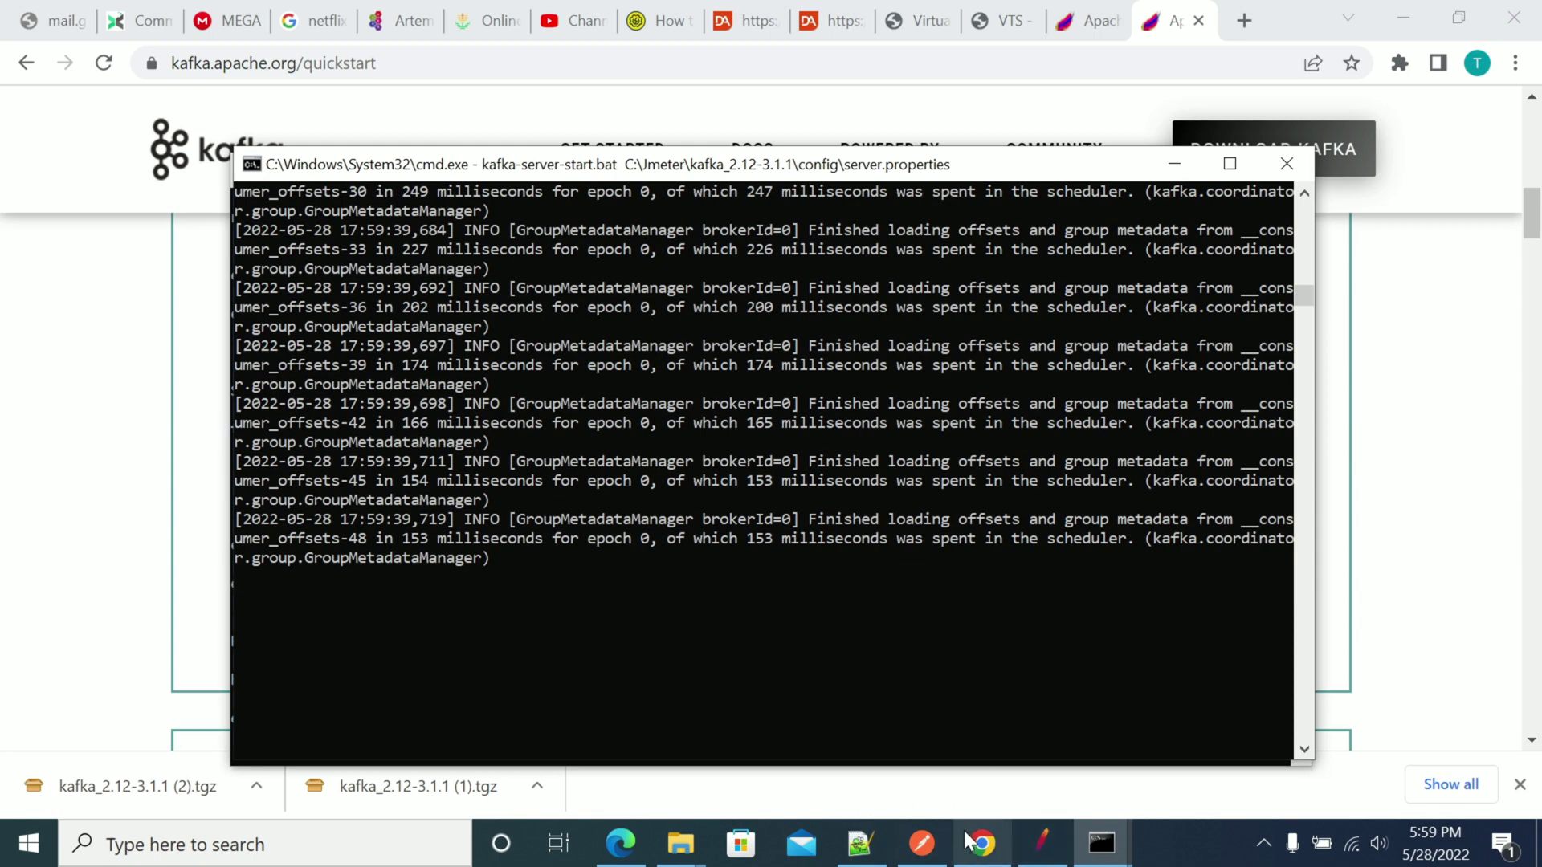
left_click(982, 841)
scroll(827, 666, "down", 10)
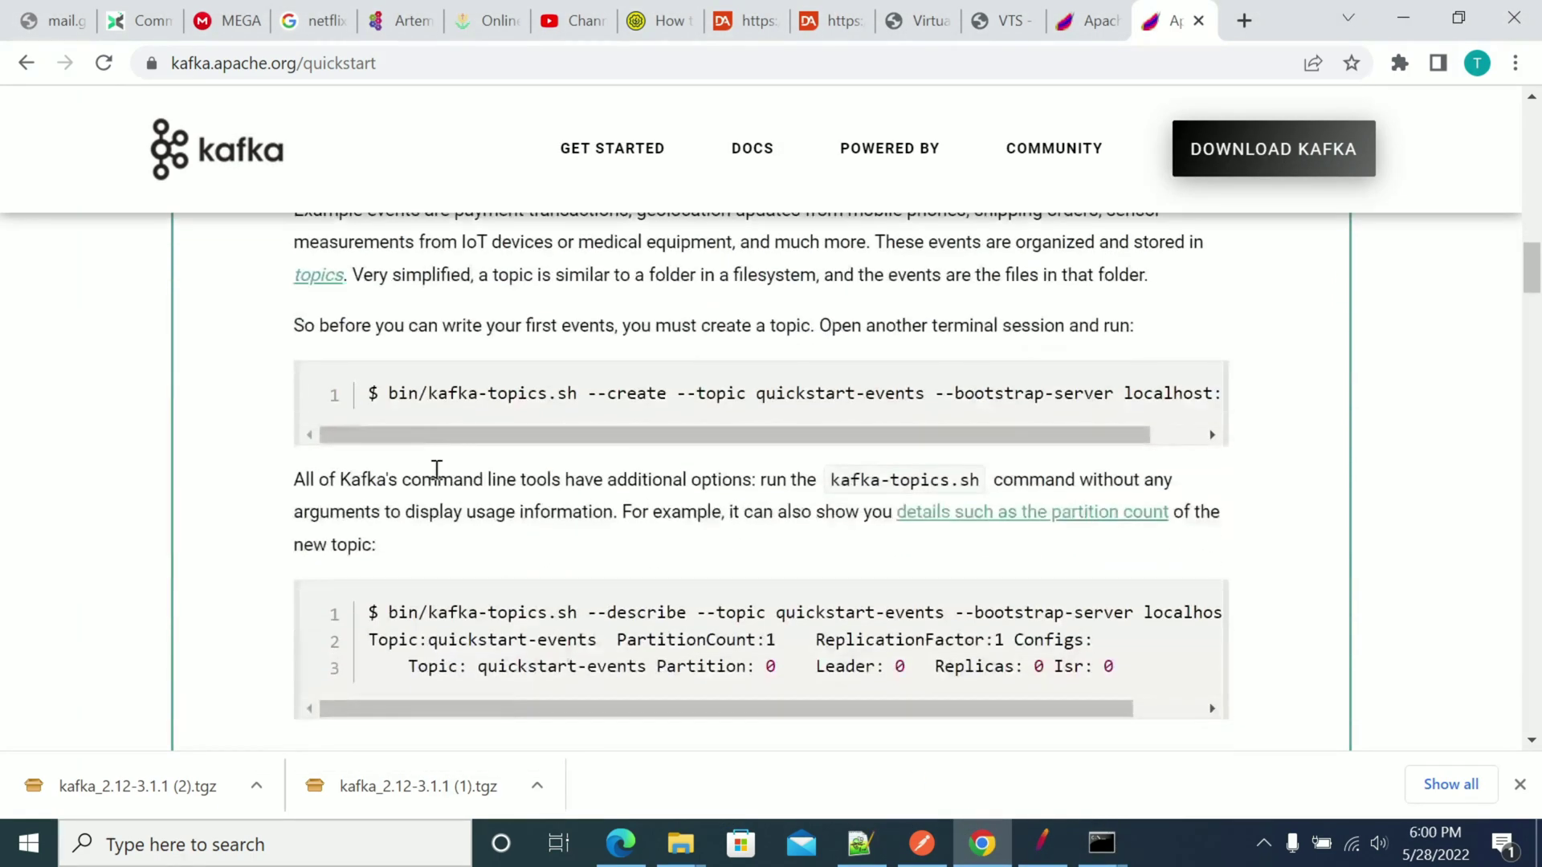
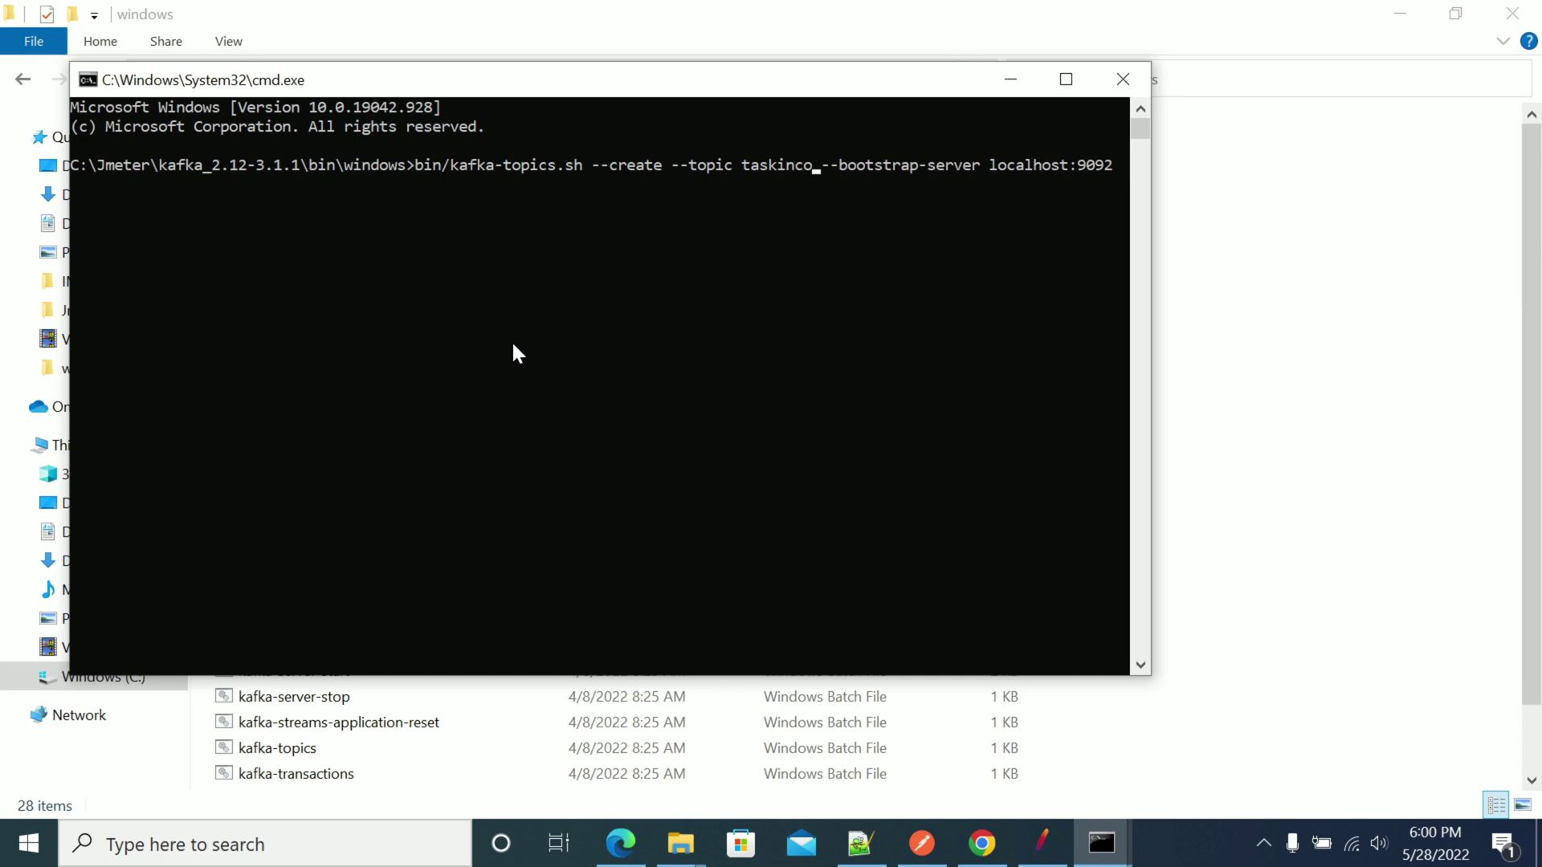
Complete the topic name as taskincomplete and change the kafka-topics script extension to .bat
type("ete")
key("Left")
key("Left")
key("Left")
key("Left")
key("Left")
key("Left")
key("Left")
key("Left")
key("Left")
key("Left")
key("Left")
key("Left")
key("Left")
key("Left")
key("Left")
key("Left")
key("Left")
key("Left")
key("Left")
key("Left")
key("Left")
key("Left")
key("BackSpace")
key("BackSpace")
type("bat")
Remove the bin/ prefix and run the kafka-topics.bat command to create the topic taskincomplete on localhost:9092
key("Left")
key("Left")
key("Left")
key("Left")
key("Left")
key("Left")
key("Left")
key("Left")
key("Left")
key("Left")
key("Left")
key("Left")
key("Left")
key("Left")
key("Left")
key("Left")
key("BackSpace")
key("BackSpace")
key("BackSpace")
key("BackSpace")
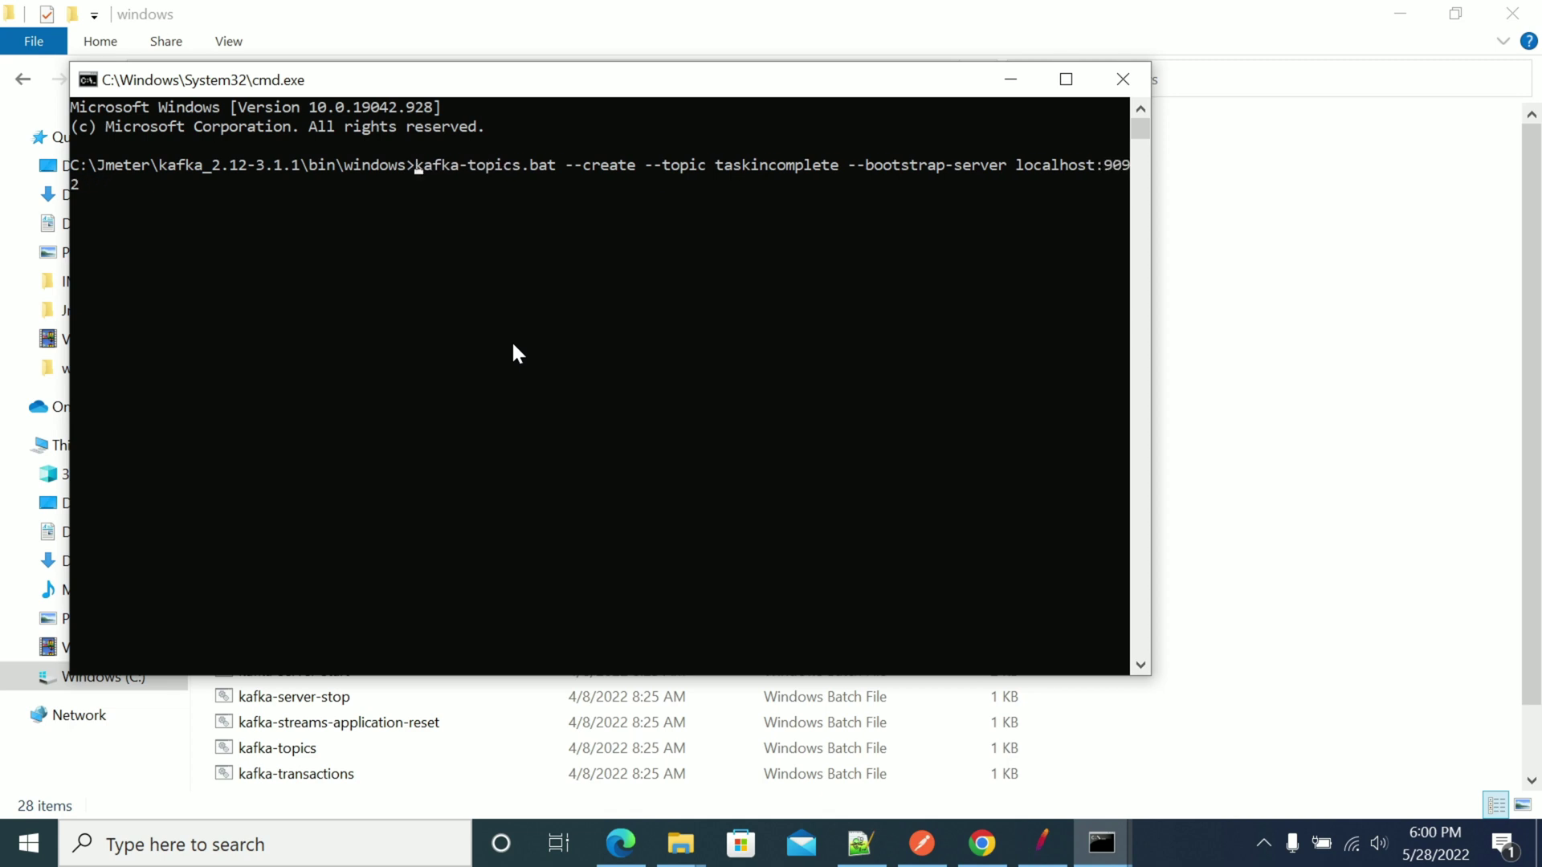
key("Return")
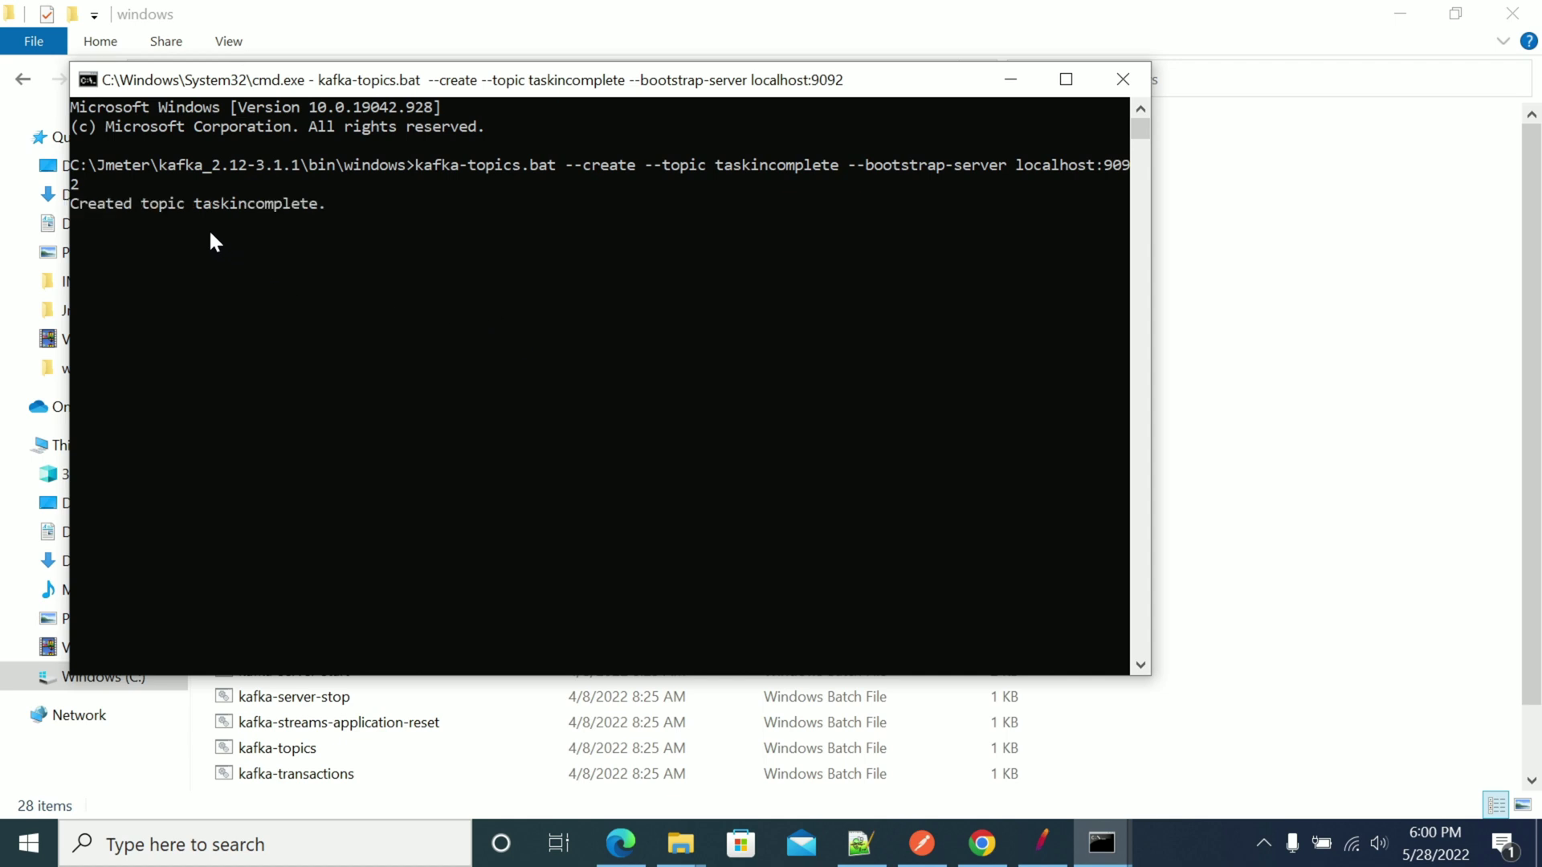
left_click_drag(75, 200, 306, 207)
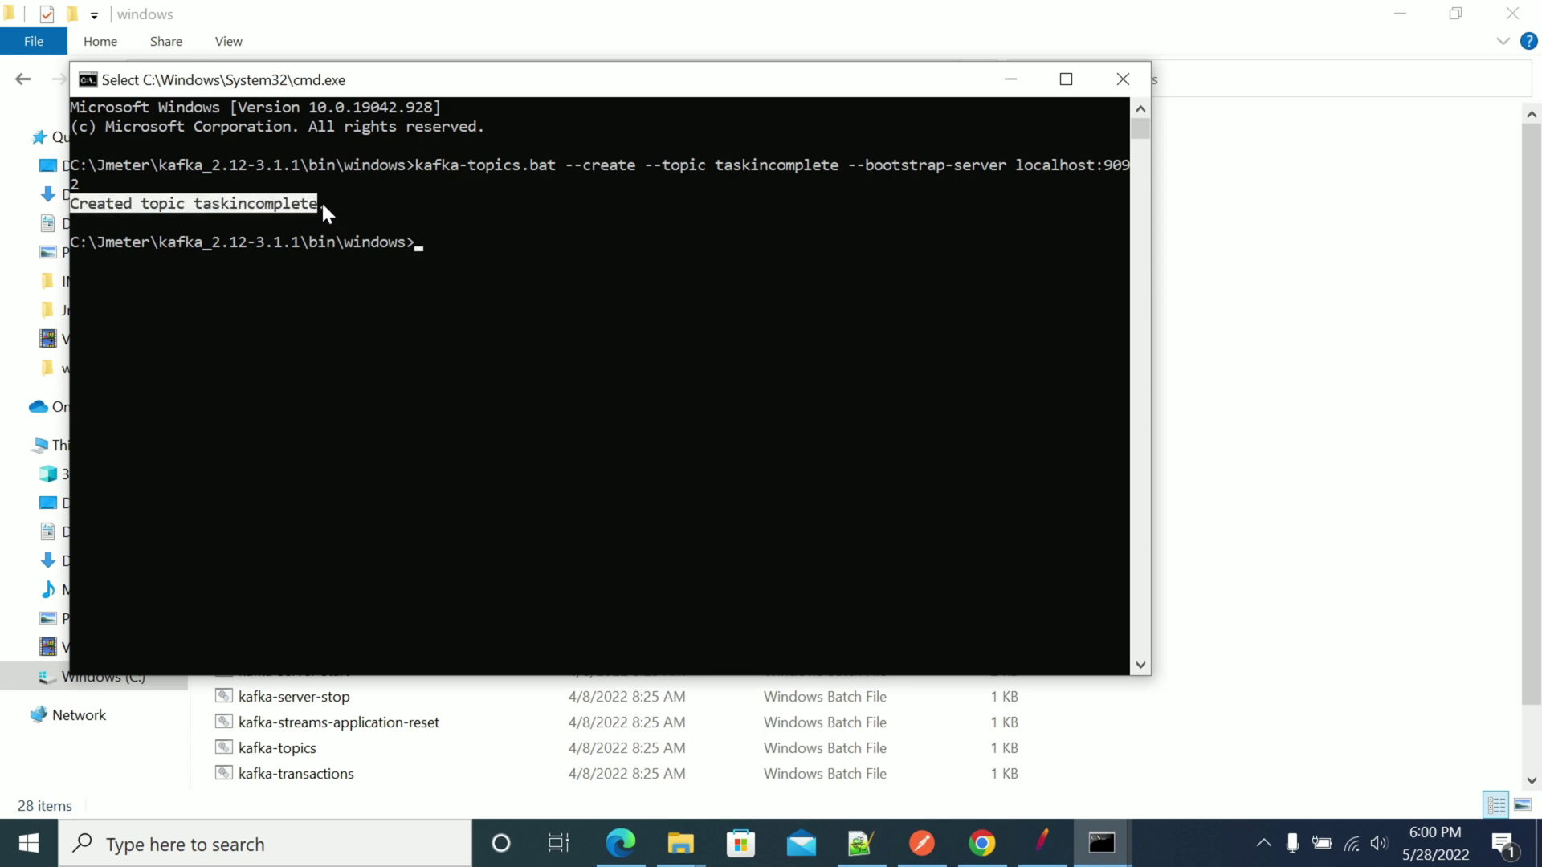
Switch to Chrome and find the console consumer command under Step 5 of the Kafka quickstart
left_click(982, 843)
scroll(649, 520, "down", 9)
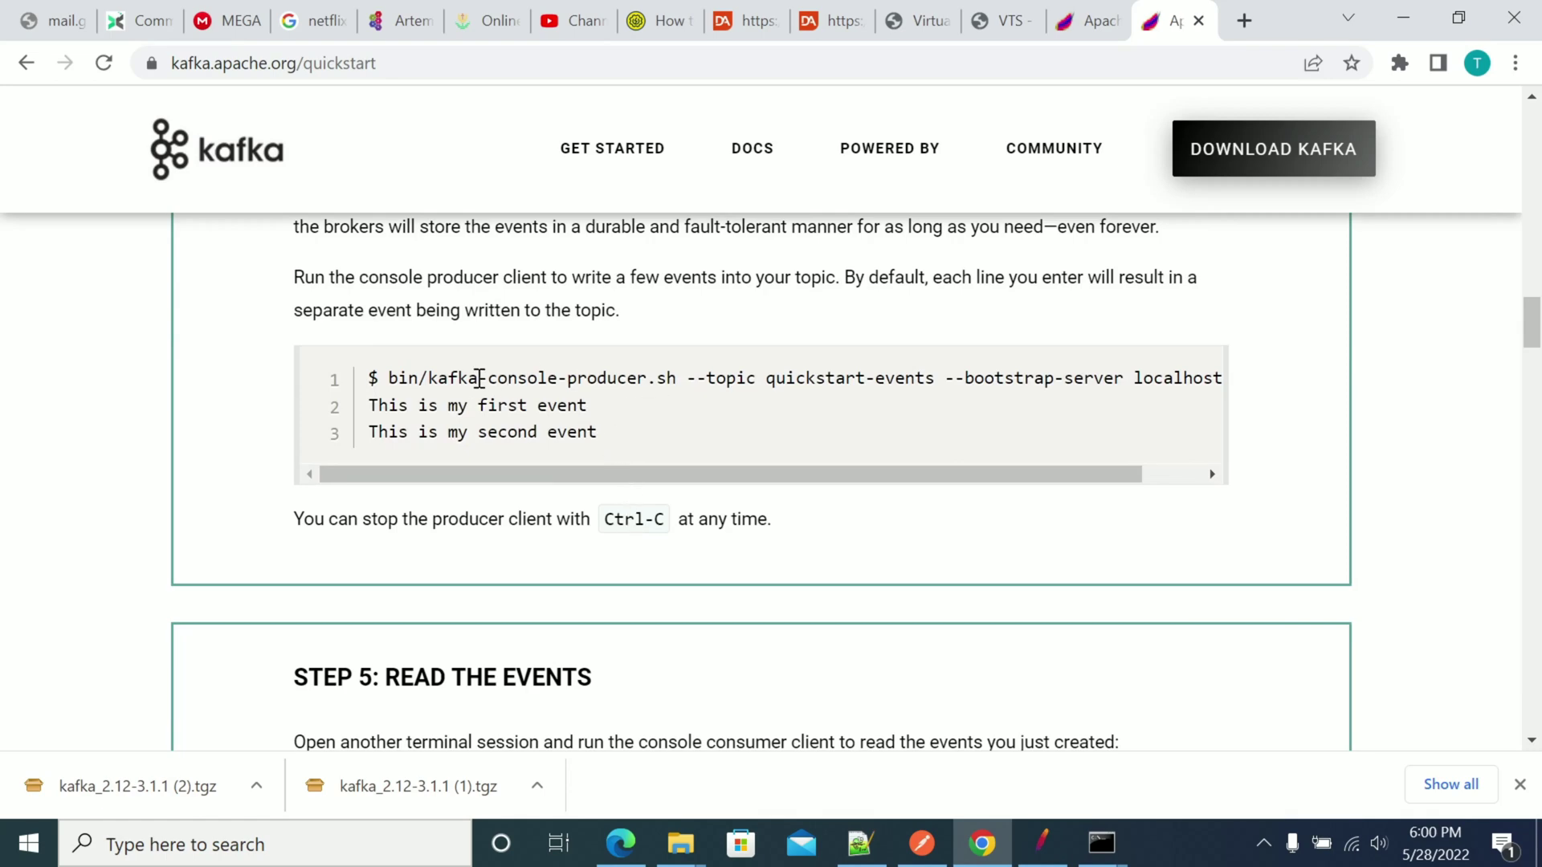
scroll(509, 413, "down", 7)
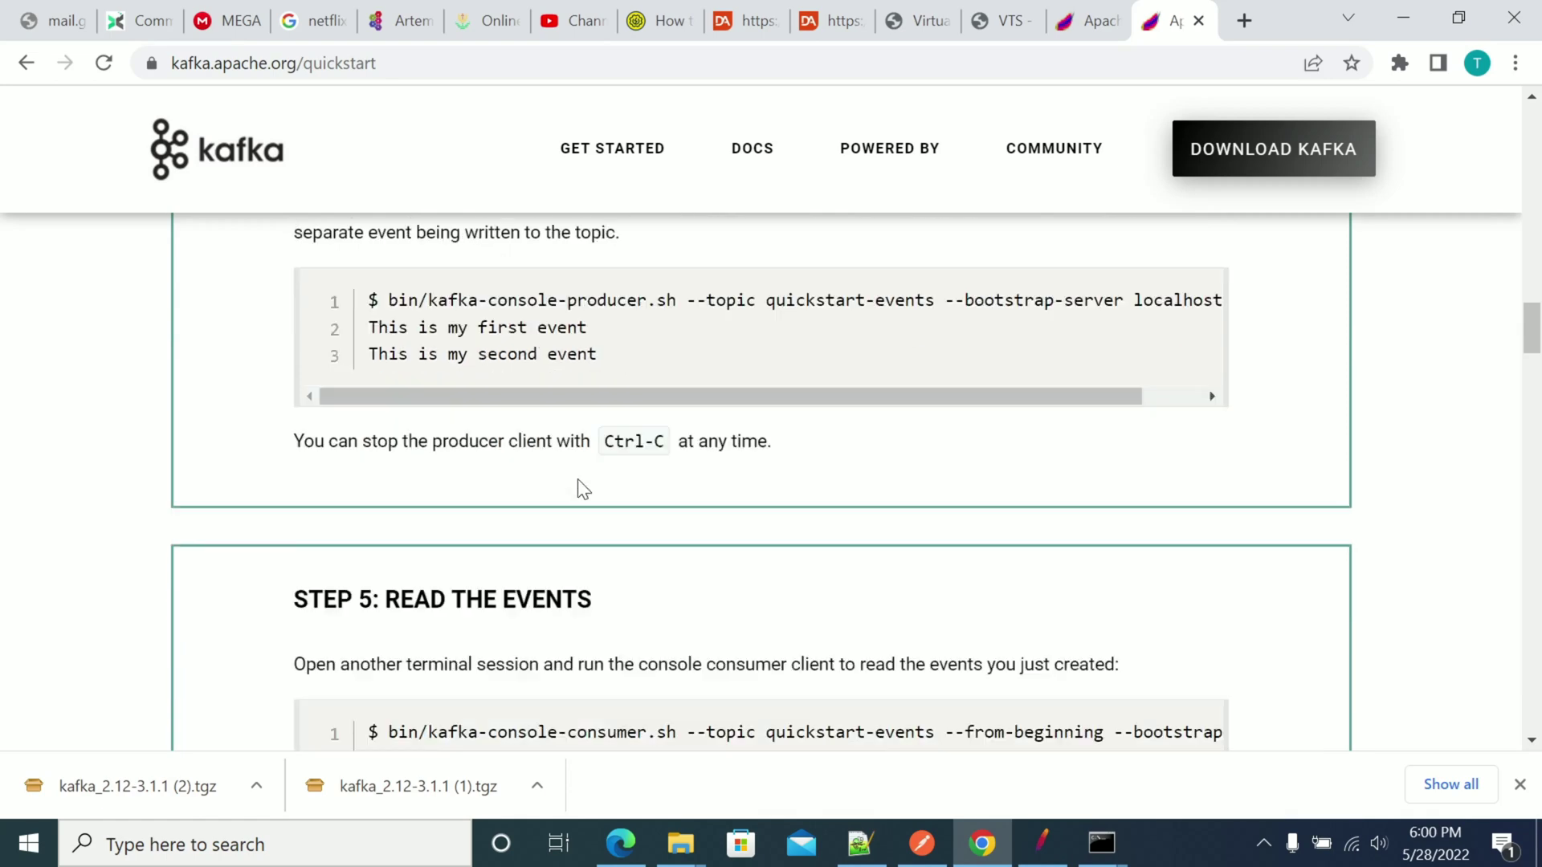
scroll(543, 454, "up", 1)
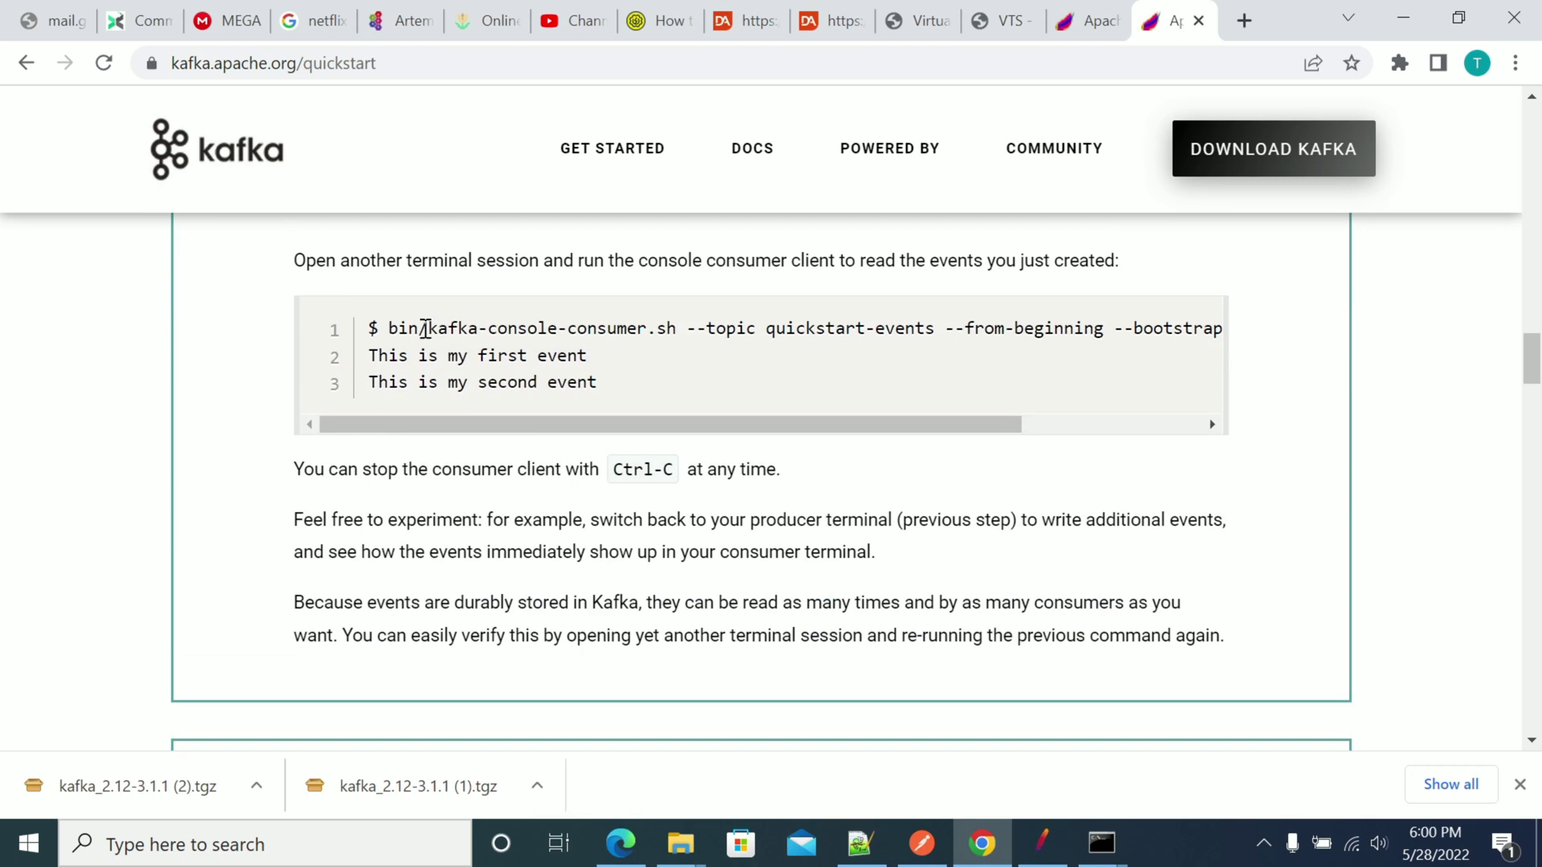
Try to transfer the kafka-console-consumer.sh command with its arguments from the quickstart page to the Command Prompt
left_click_drag(428, 330, 1191, 327)
left_click(1099, 841)
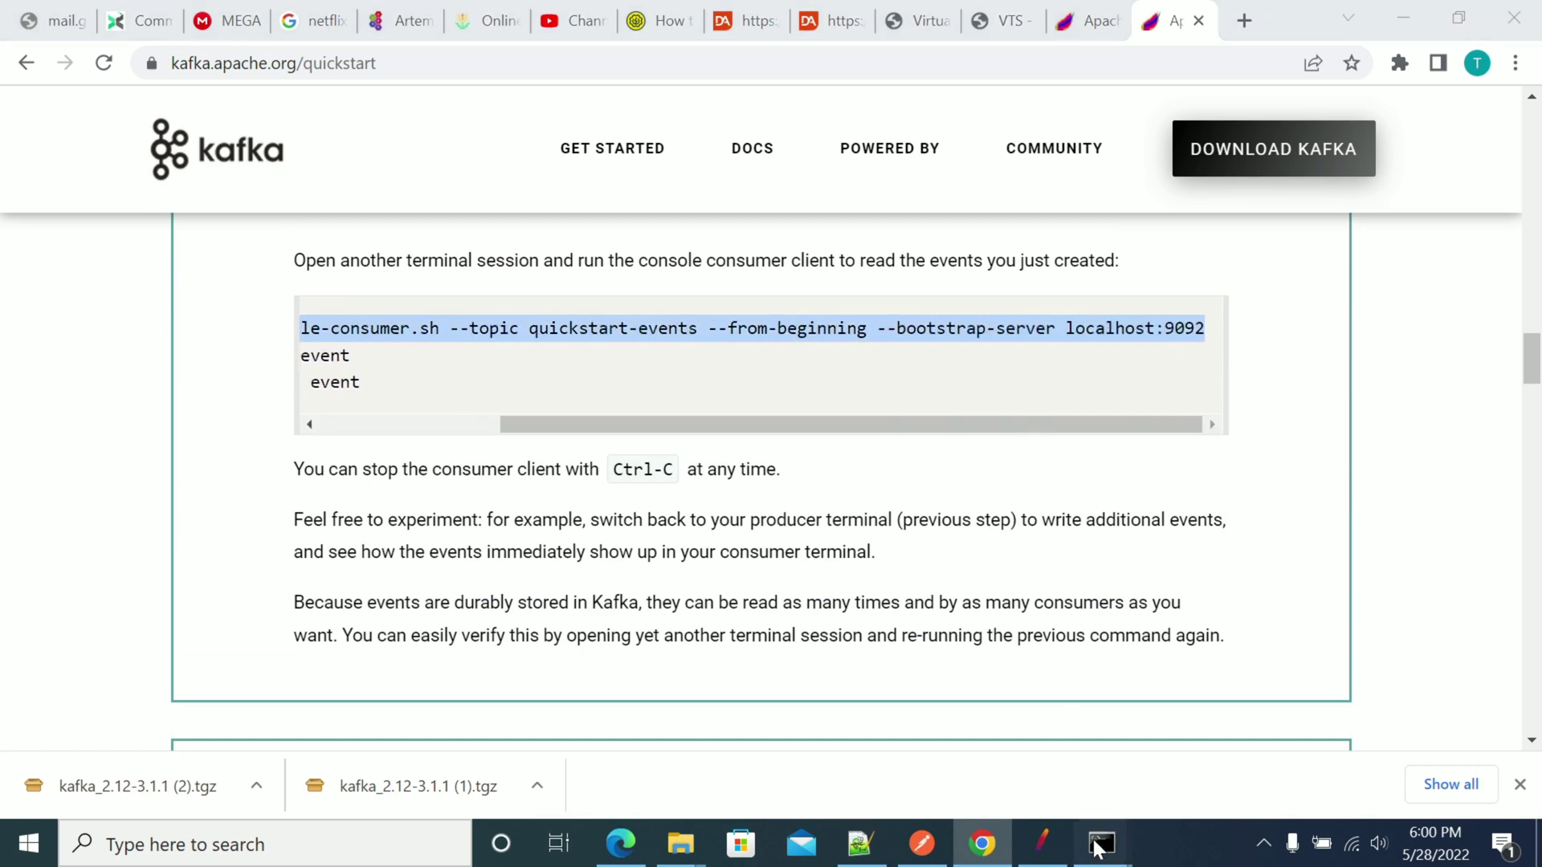
left_click(1275, 725)
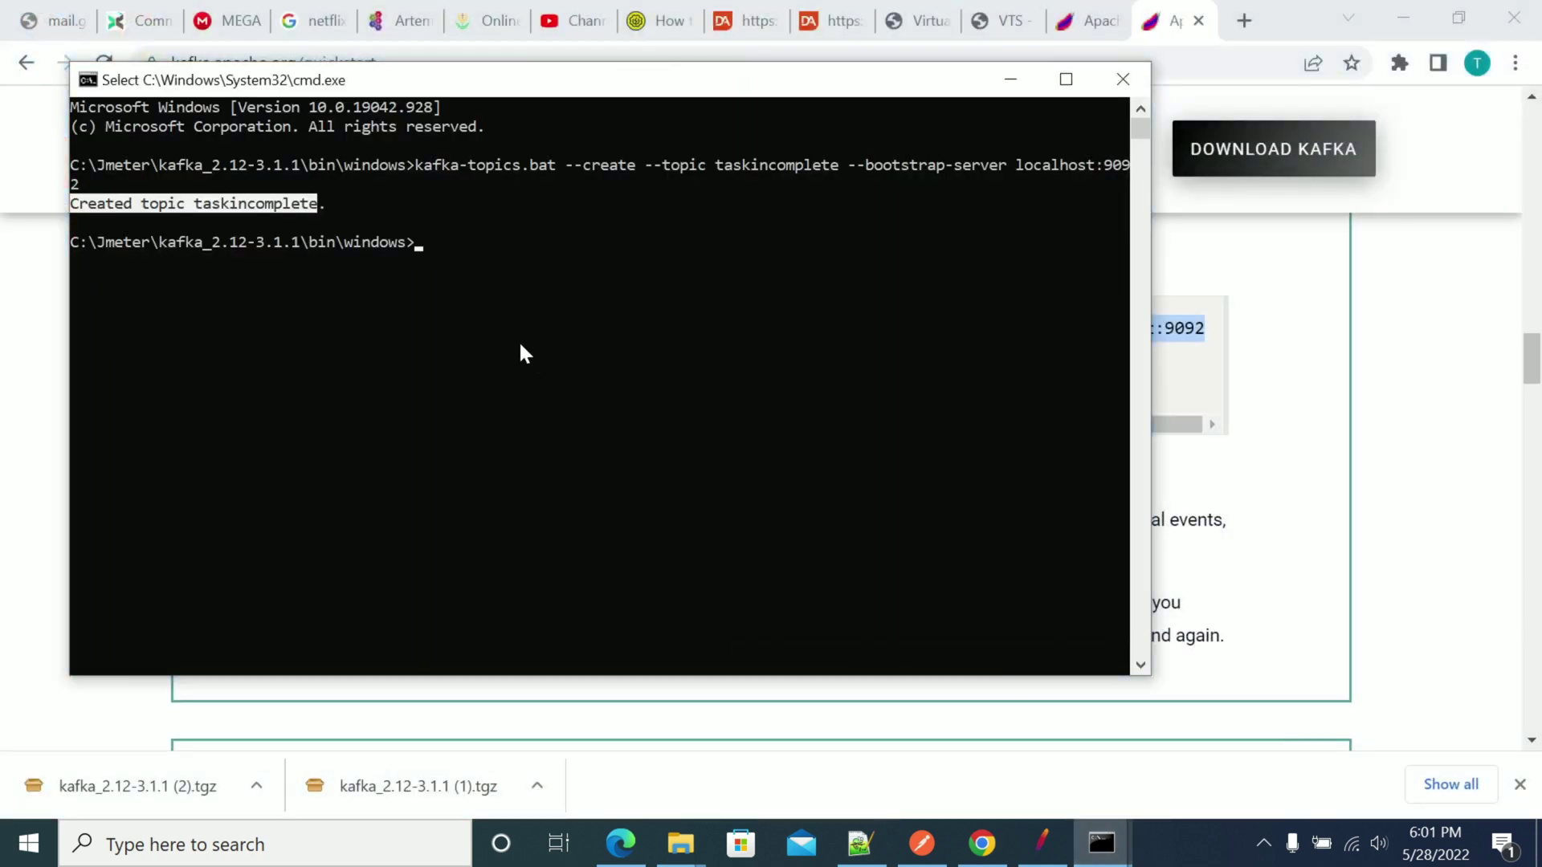
right_click(504, 326)
right_click(505, 329)
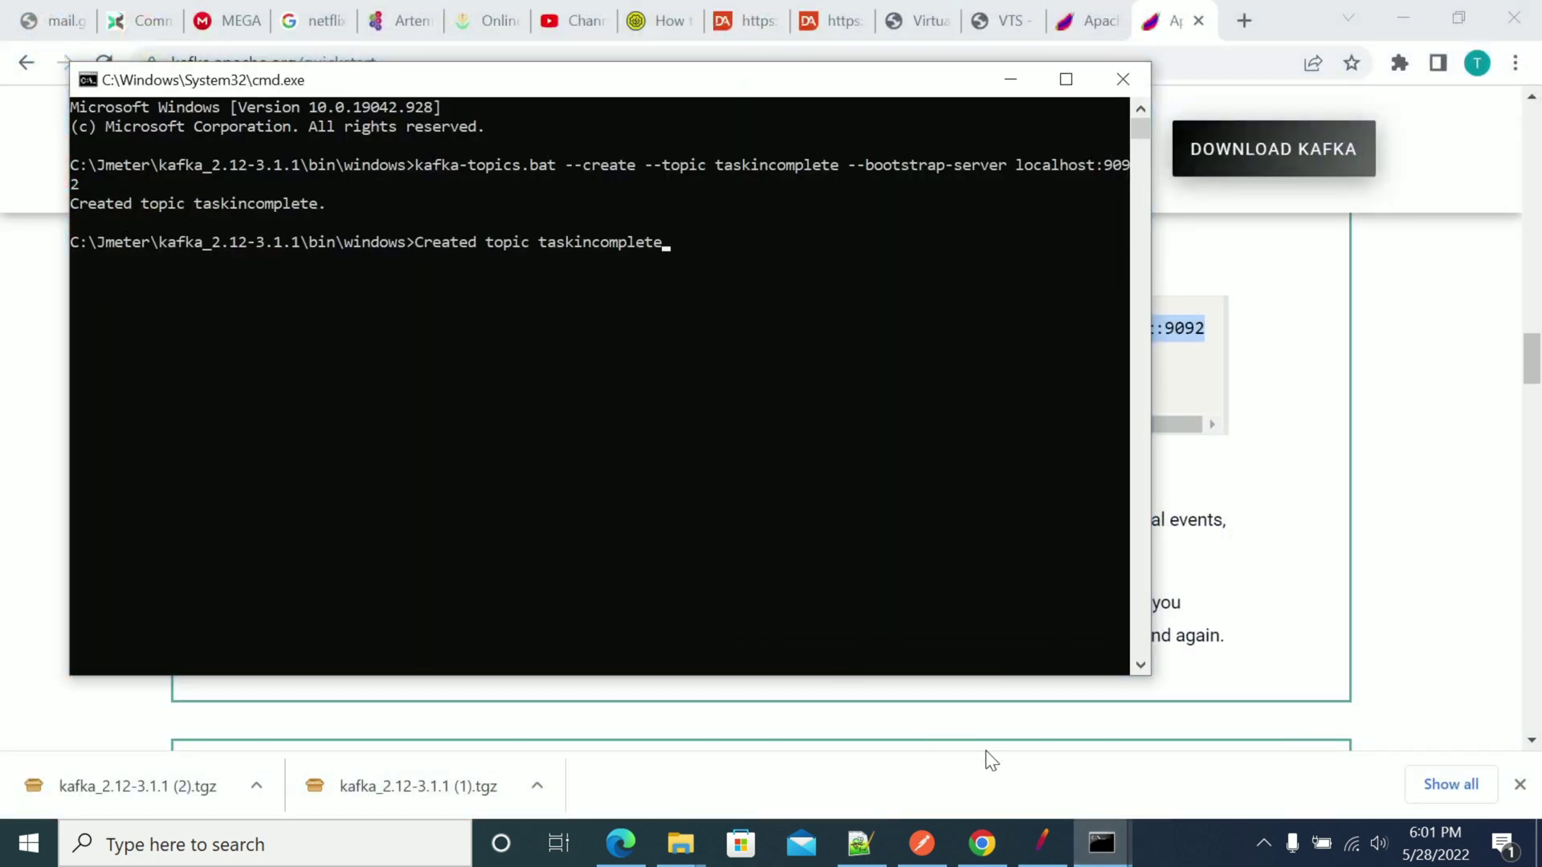
Switch to Chrome, copy the full kafka-console-consumer.sh command without the bin/ prefix from the quickstart, and return to the Command Prompt
left_click(1101, 842)
left_click(774, 355)
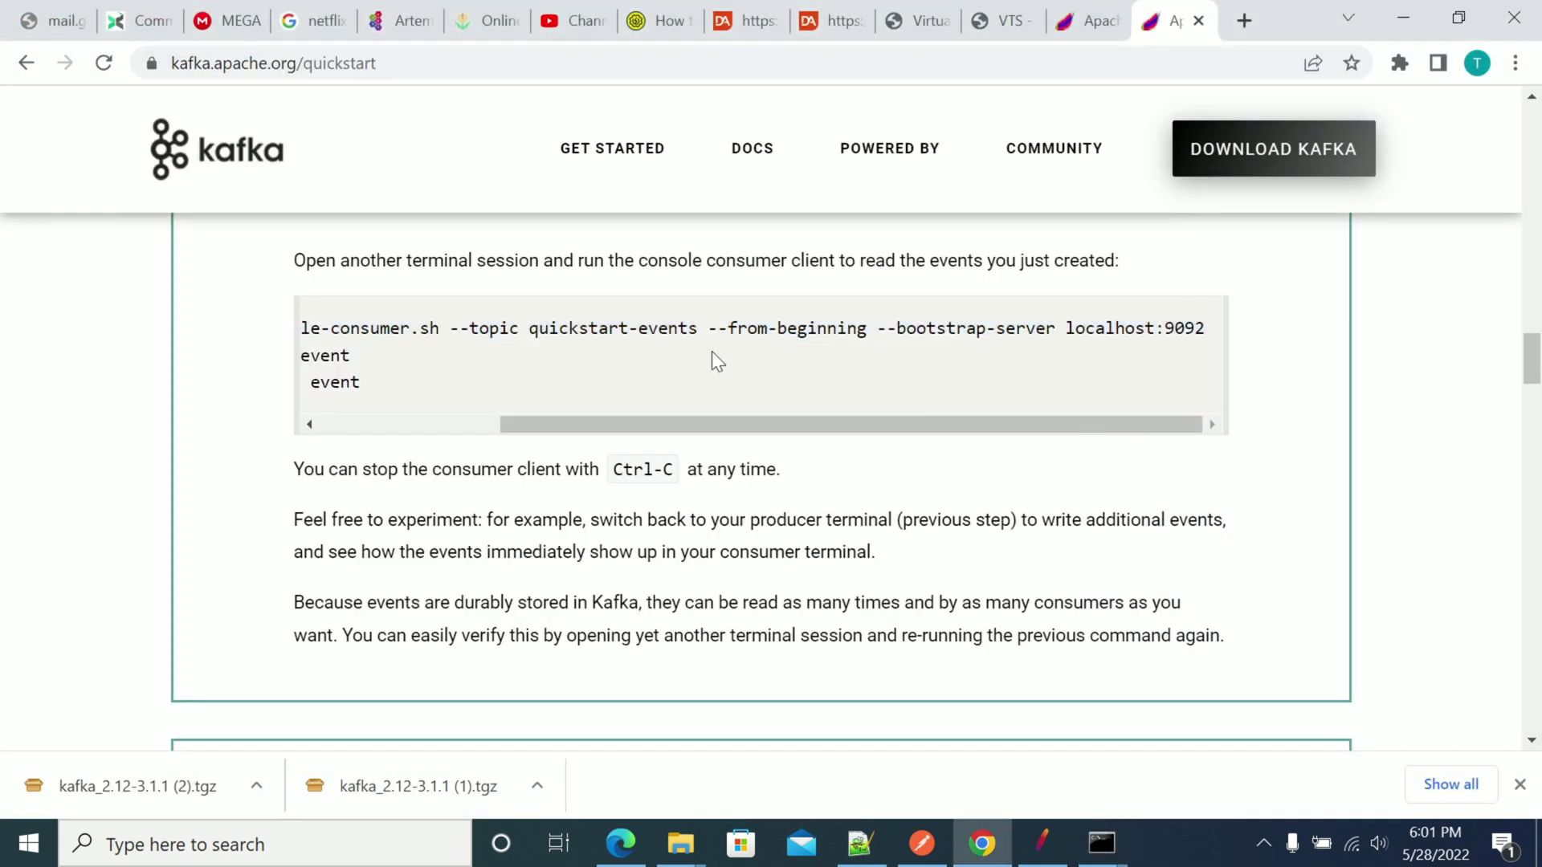
left_click_drag(1201, 327, 428, 329)
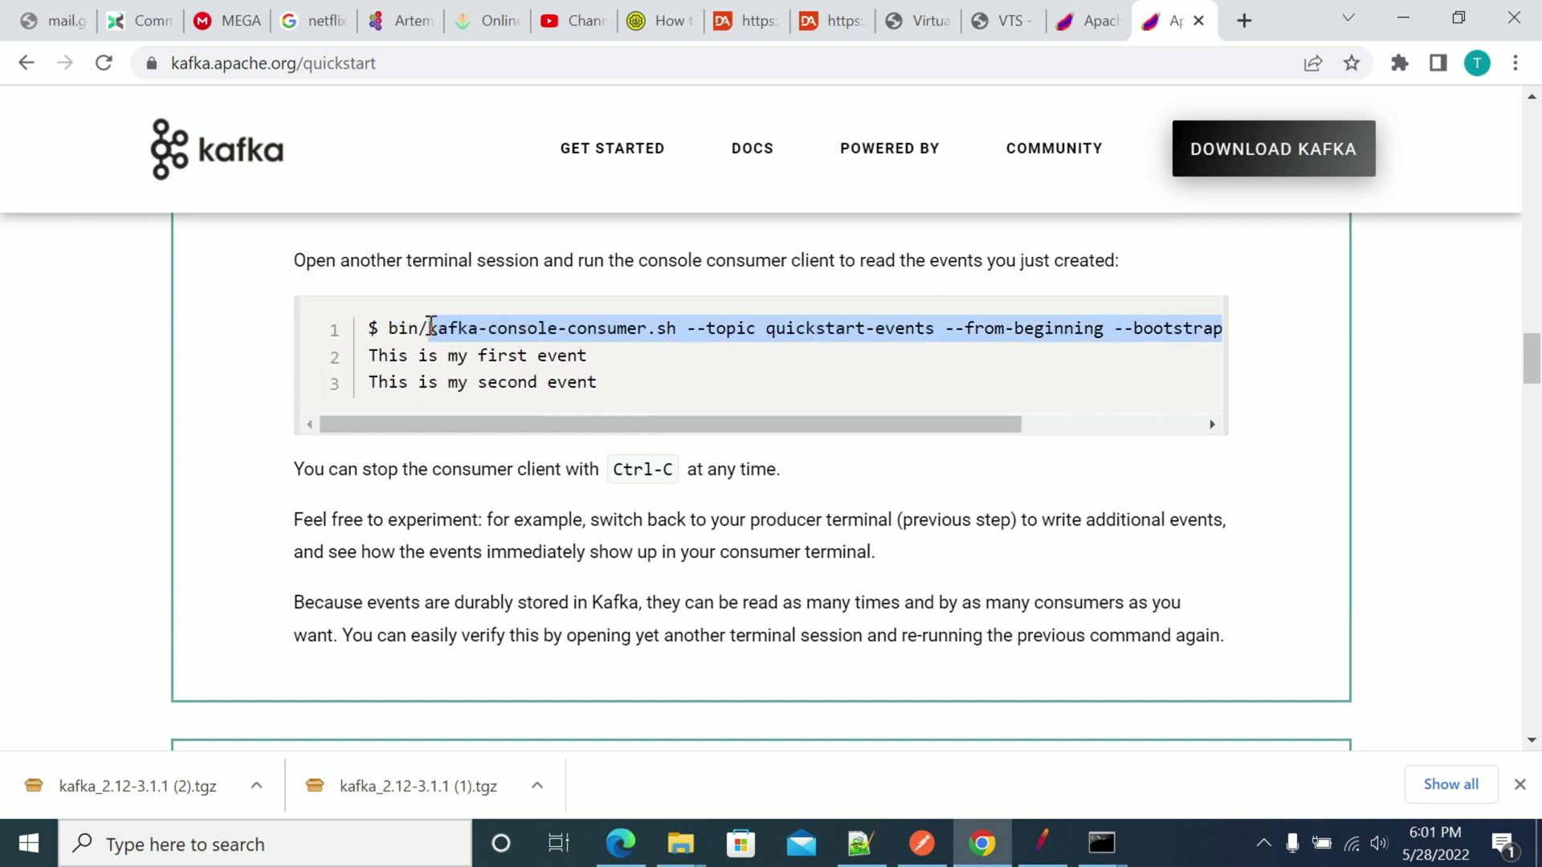
left_click(1101, 842)
left_click(1287, 730)
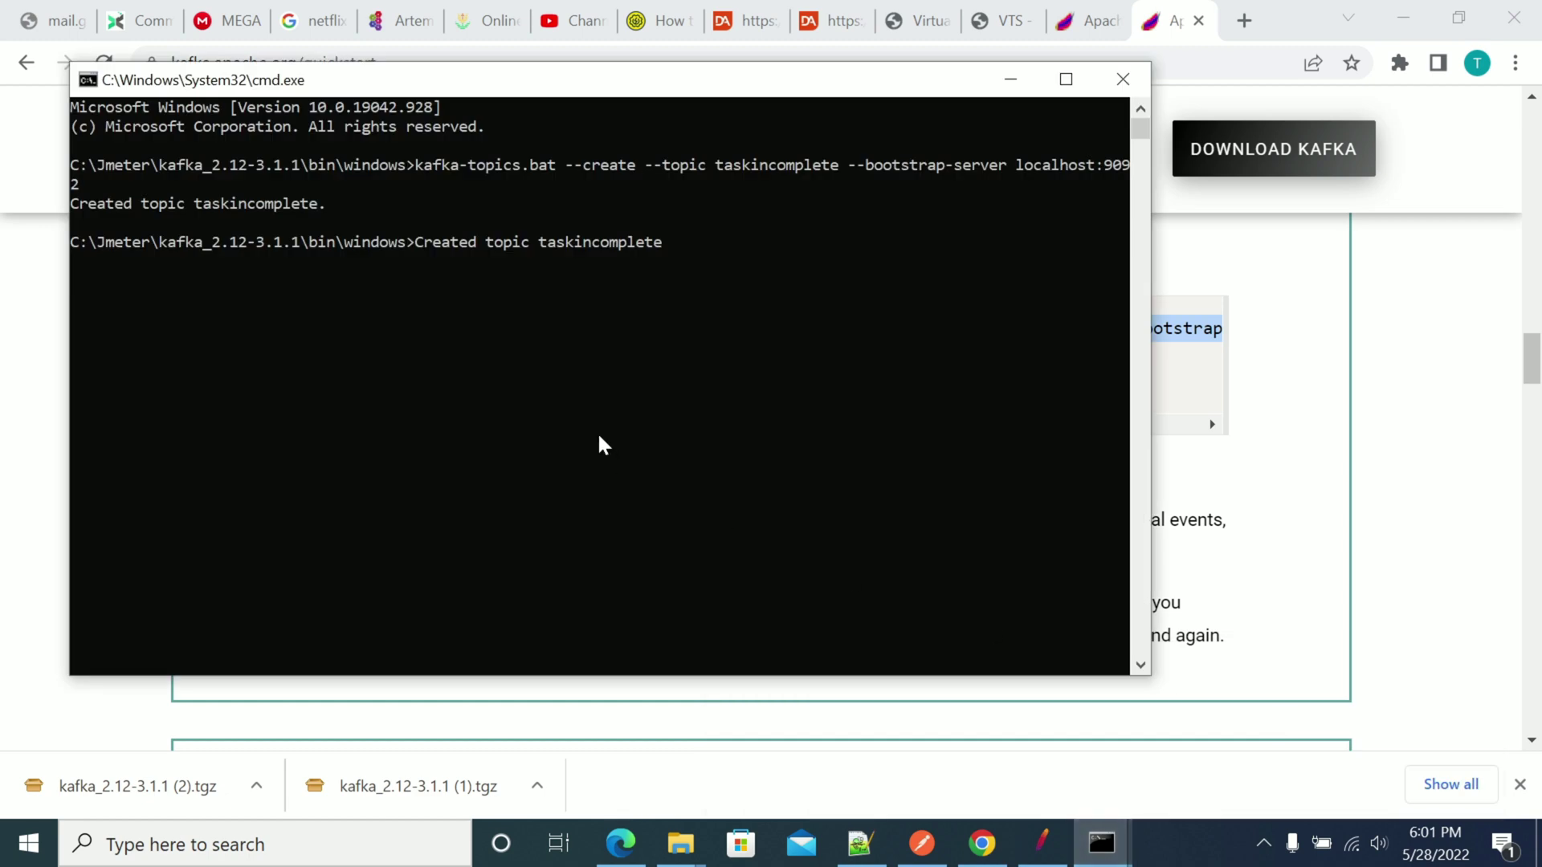
Clear the stray "Created topic taskincomplete" text at the prompt and insert the copied kafka-console-consumer.sh command instead
key("BackSpace")
key("BackSpace")
key("BackSpace")
key("BackSpace")
key("BackSpace")
key("BackSpace")
key("BackSpace")
key("BackSpace")
key("BackSpace")
key("BackSpace")
key("BackSpace")
key("BackSpace")
key("BackSpace")
key("BackSpace")
key("BackSpace")
key("BackSpace")
key("BackSpace")
key("BackSpace")
key("BackSpace")
key("BackSpace")
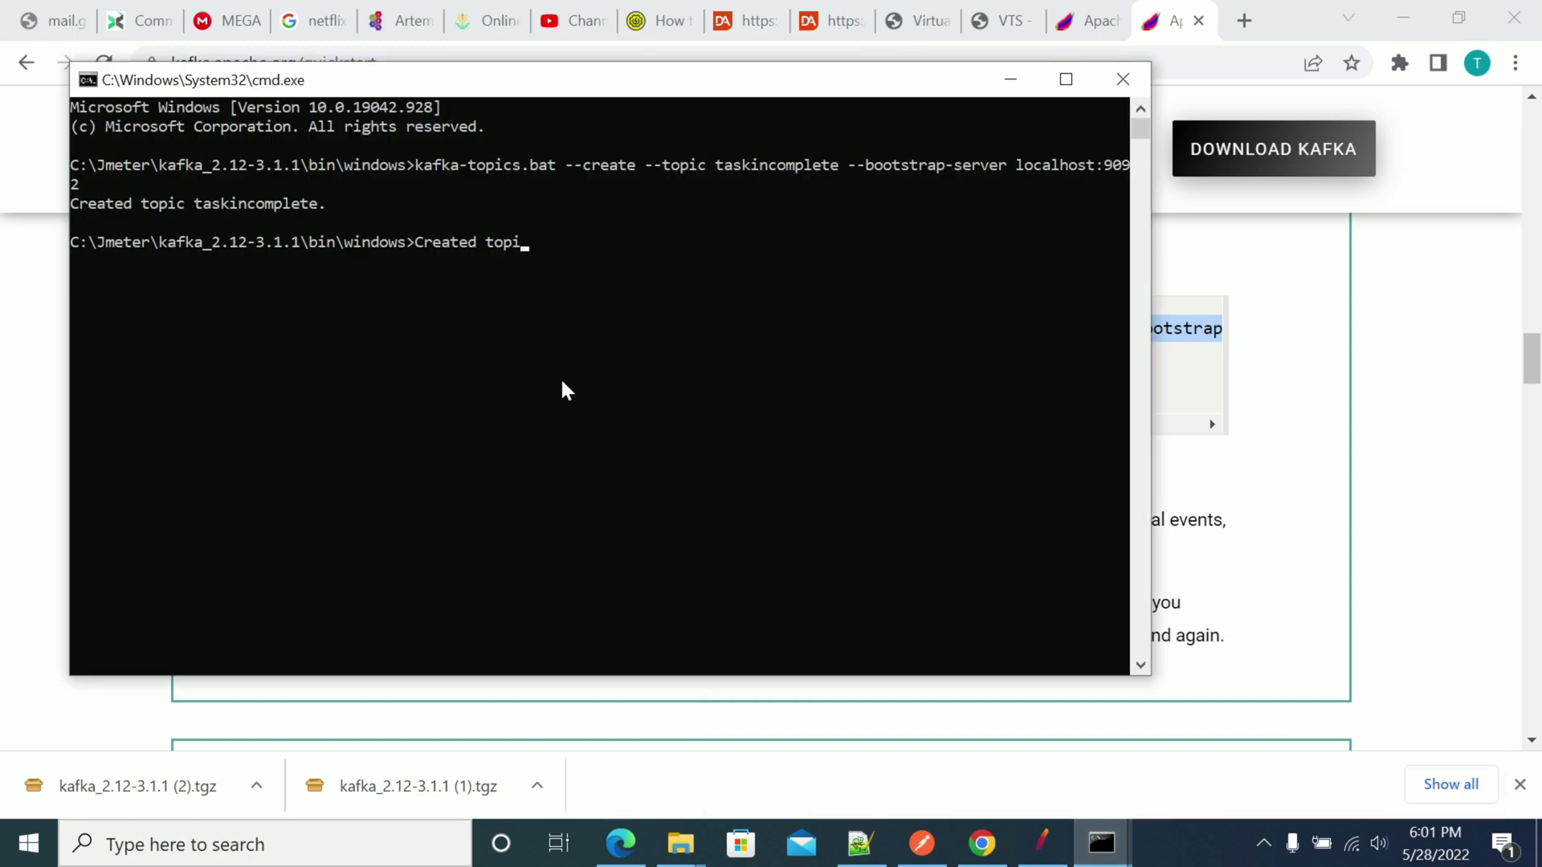
key("ctrl+v")
Replace the topic name quickstart-events with taskincomplete in the console consumer command
key("Left")
key("Left")
key("Left")
key("Left")
key("Left")
key("Left")
key("Left")
key("Left")
key("Left")
key("Left")
key("Left")
key("Left")
key("Left")
key("Left")
key("Left")
key("Left")
key("Left")
key("Left")
key("Left")
key("Left")
key("Left")
key("Left")
key("Left")
key("Left")
key("Left")
key("Left")
key("Left")
key("Left")
key("Left")
key("Left")
key("Left")
key("Left")
key("Left")
key("Left")
key("Left")
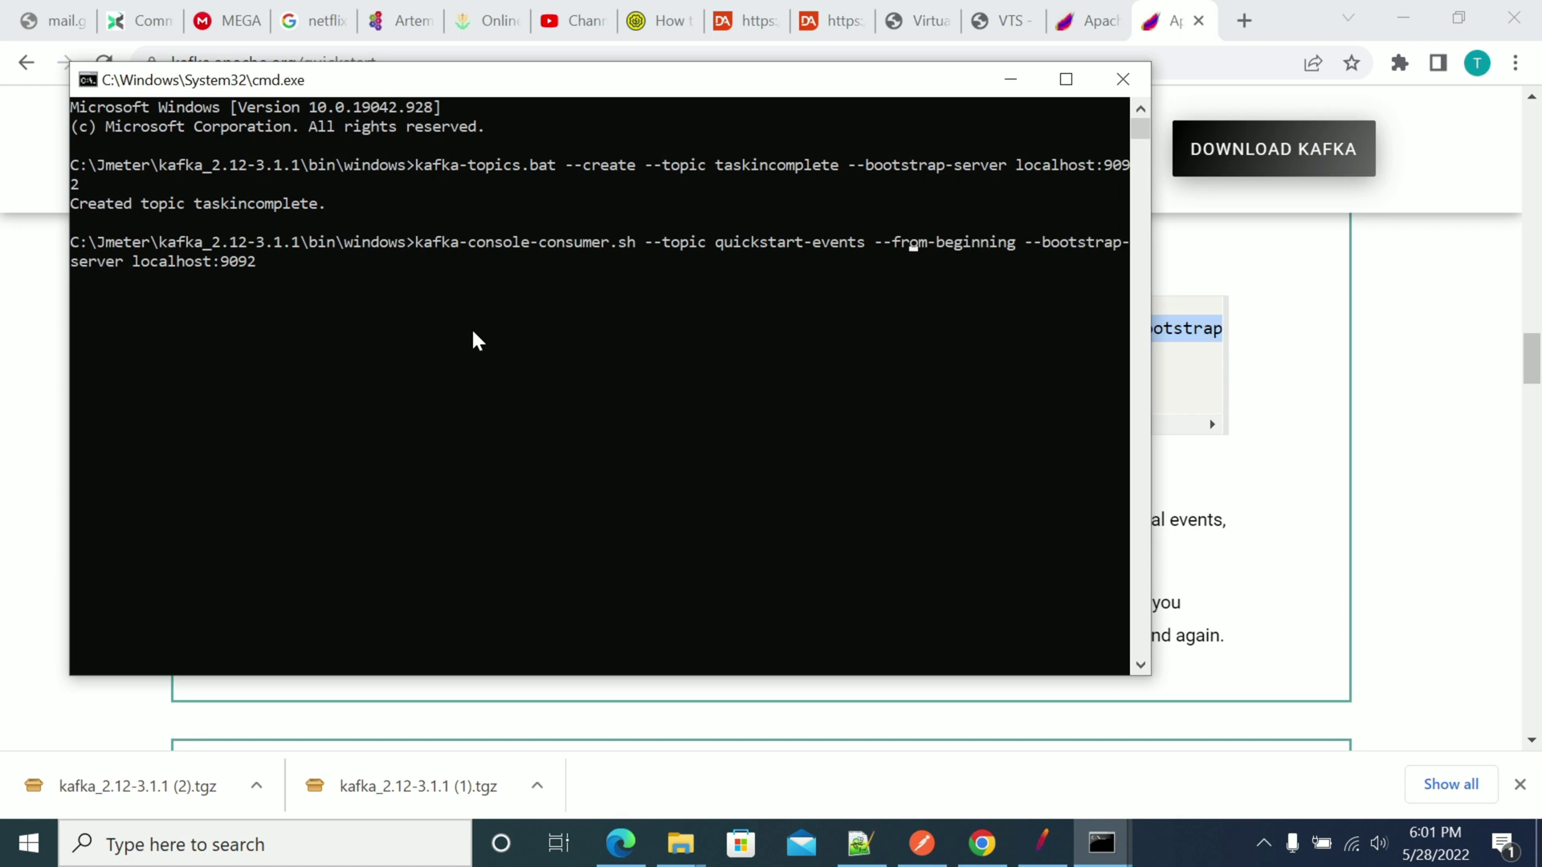
key("Right")
key("Right")
key("Right")
key("Right")
key("BackSpace")
key("BackSpace")
key("BackSpace")
key("BackSpace")
key("BackSpace")
key("BackSpace")
key("BackSpace")
key("BackSpace")
key("BackSpace")
key("BackSpace")
key("BackSpace")
key("BackSpace")
key("BackSpace")
key("BackSpace")
key("BackSpace")
key("BackSpace")
key("BackSpace")
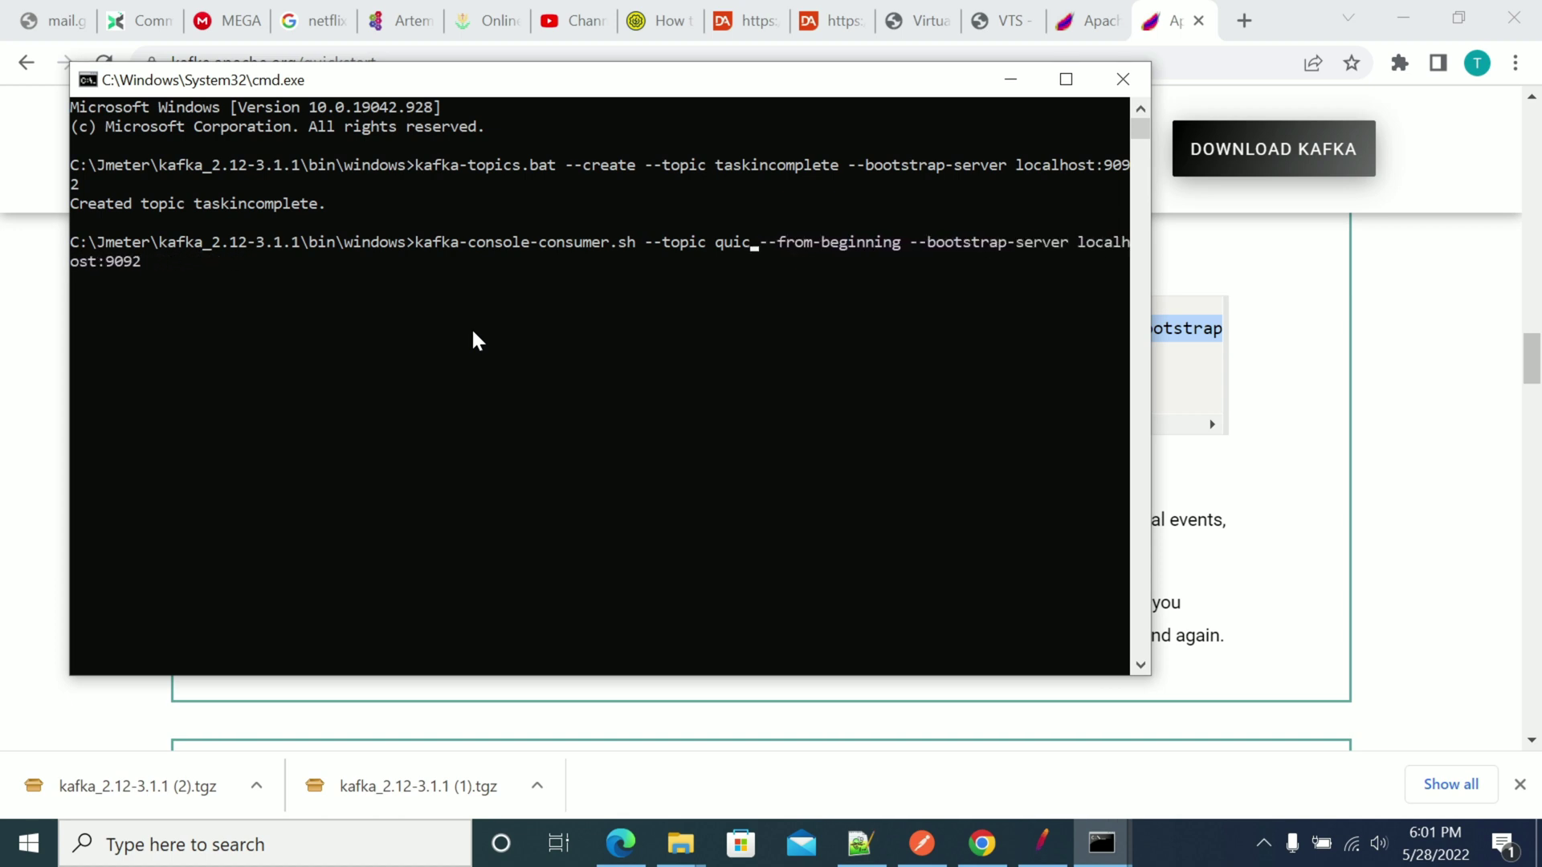
type("taskin")
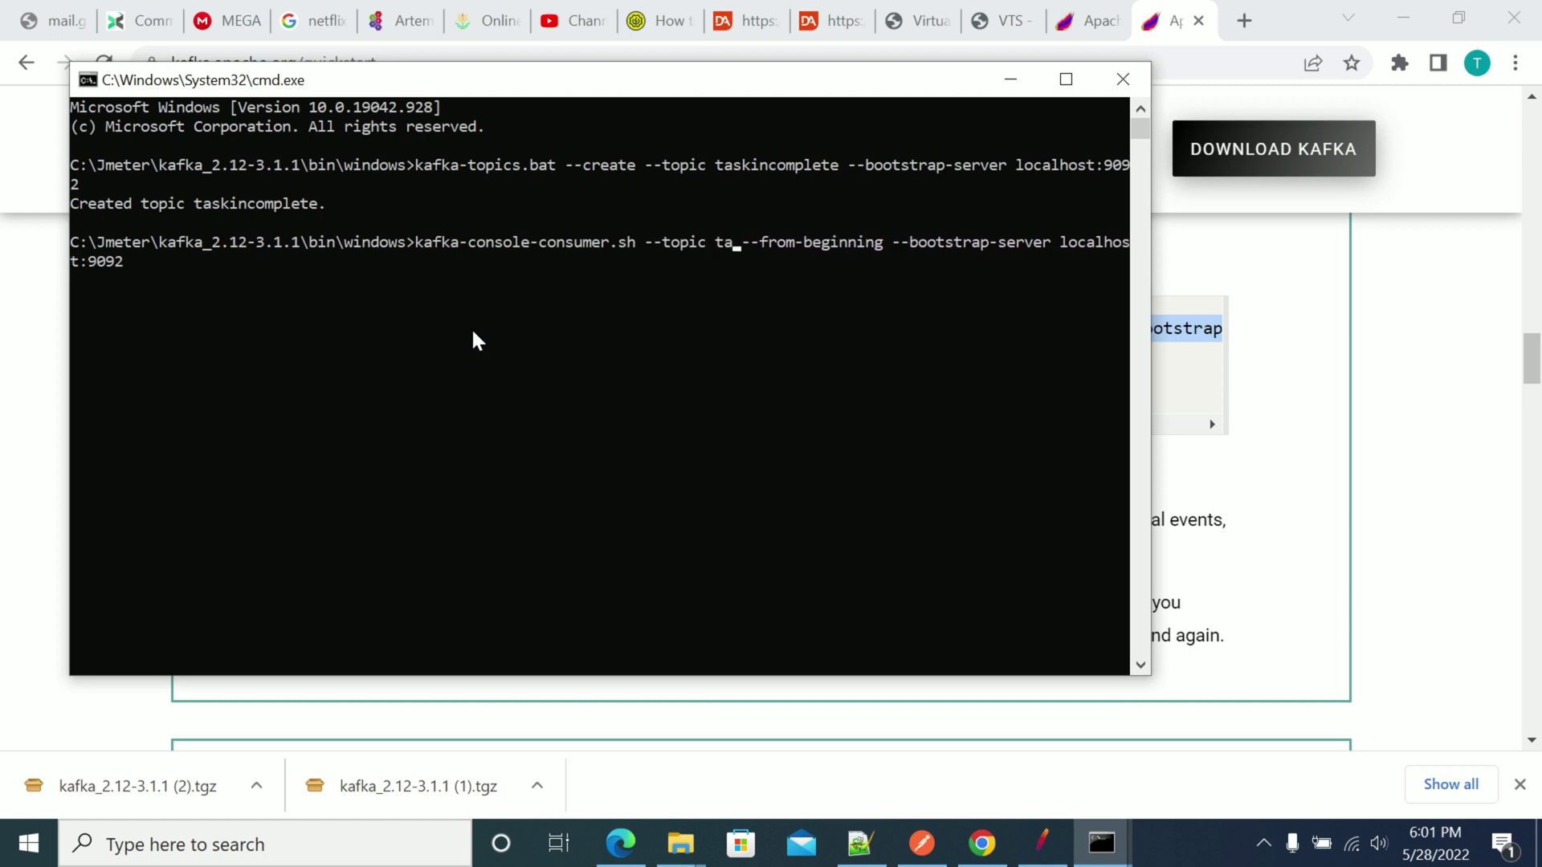
type("com")
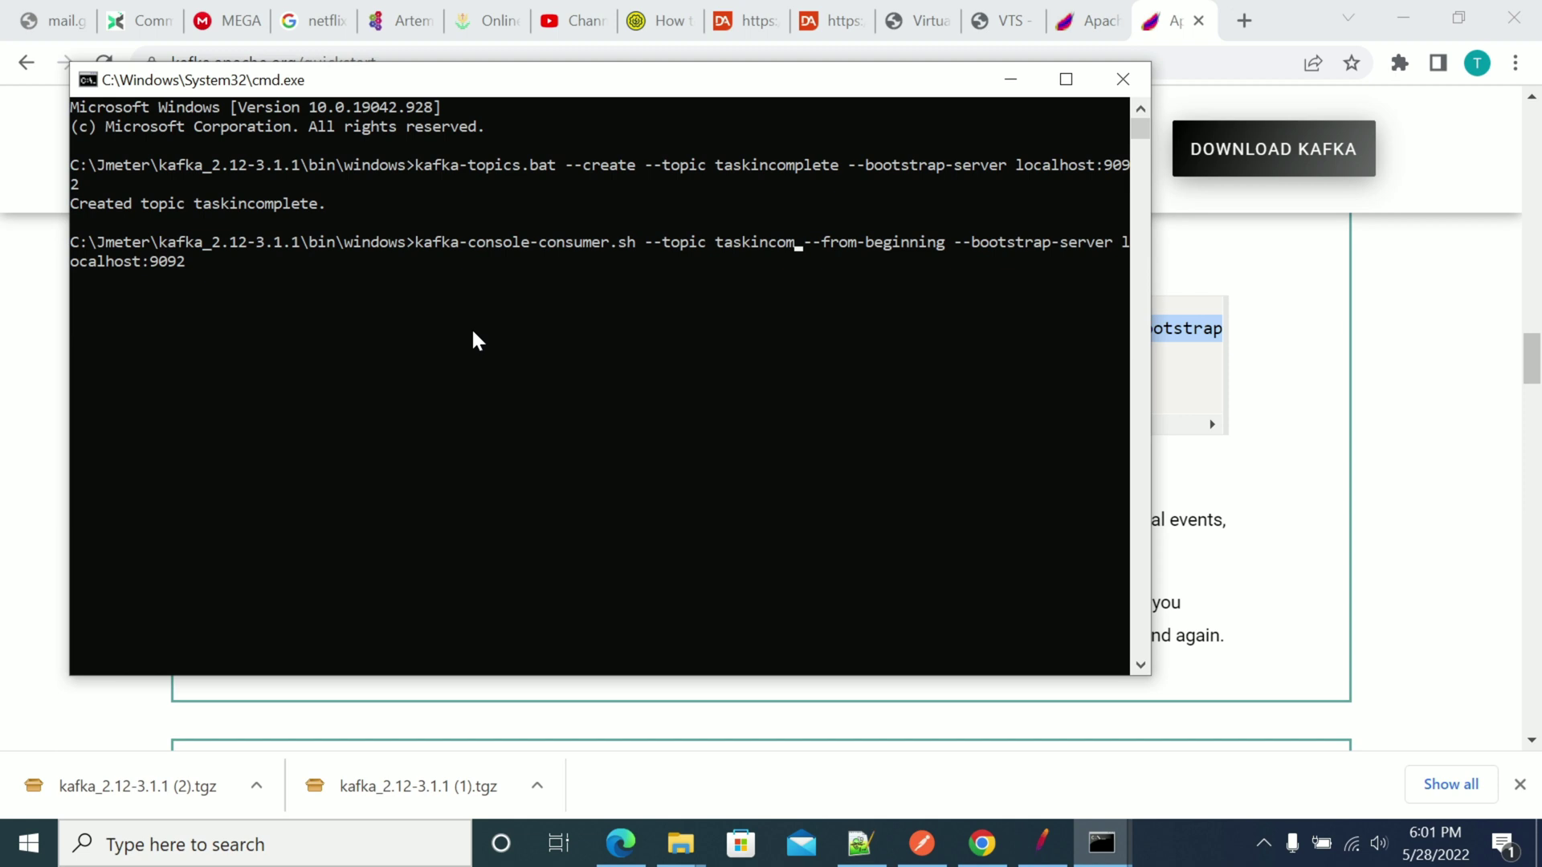
type("plete")
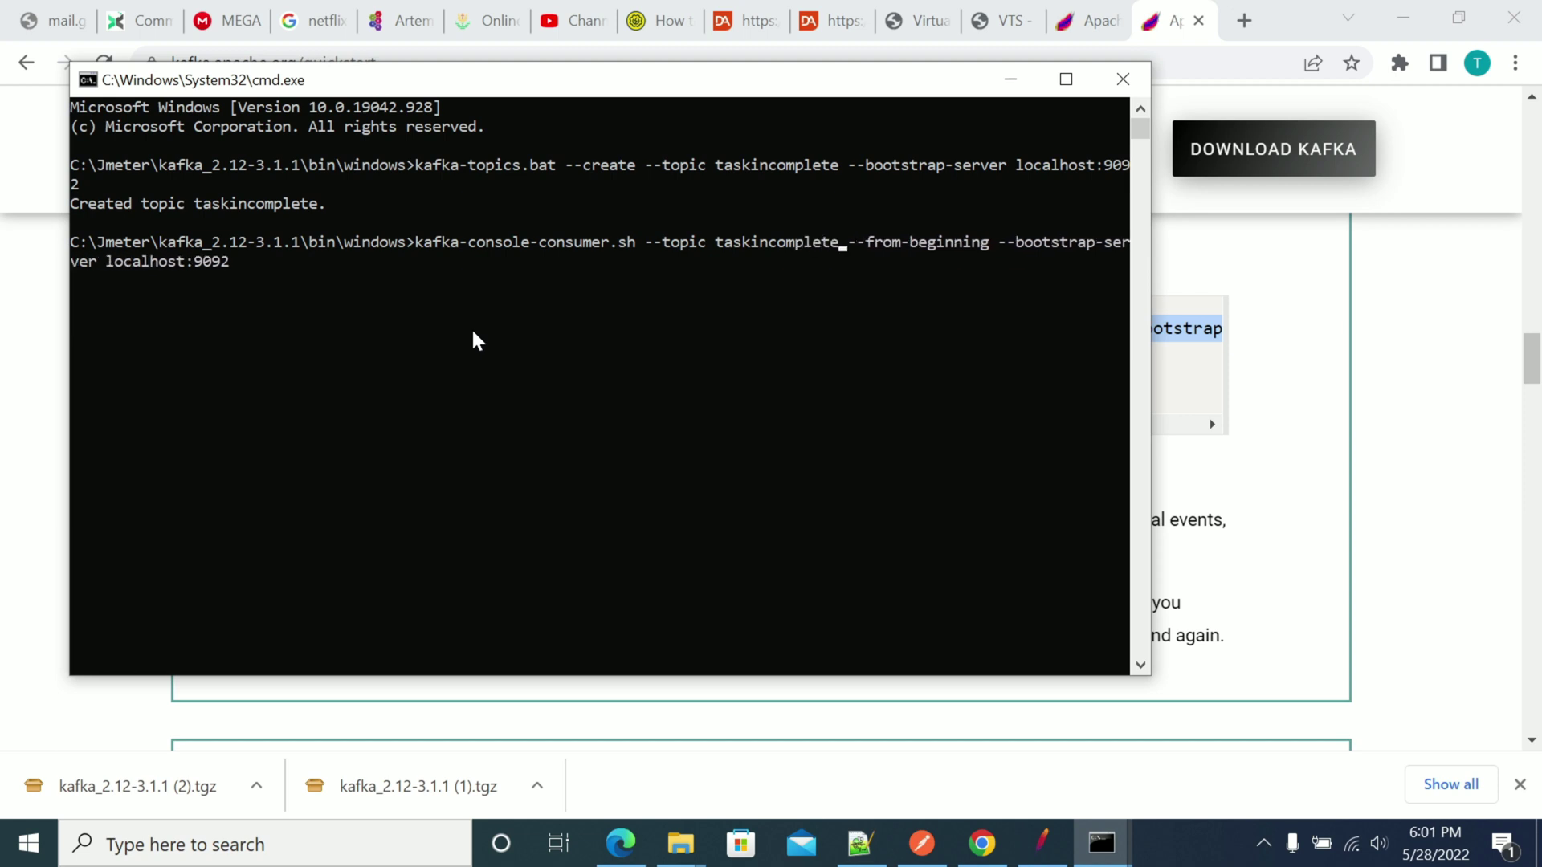
Change the kafka-console-consumer script extension to .bat and run the command
key("Left")
key("Left")
key("Left")
key("Left")
key("Left")
key("Left")
key("Left")
key("Left")
key("Left")
key("Left")
key("Left")
key("Left")
key("Left")
key("Left")
key("Left")
key("Left")
key("Left")
key("Left")
key("Left")
key("Left")
key("BackSpace")
key("BackSpace")
type("bat")
key("Return")
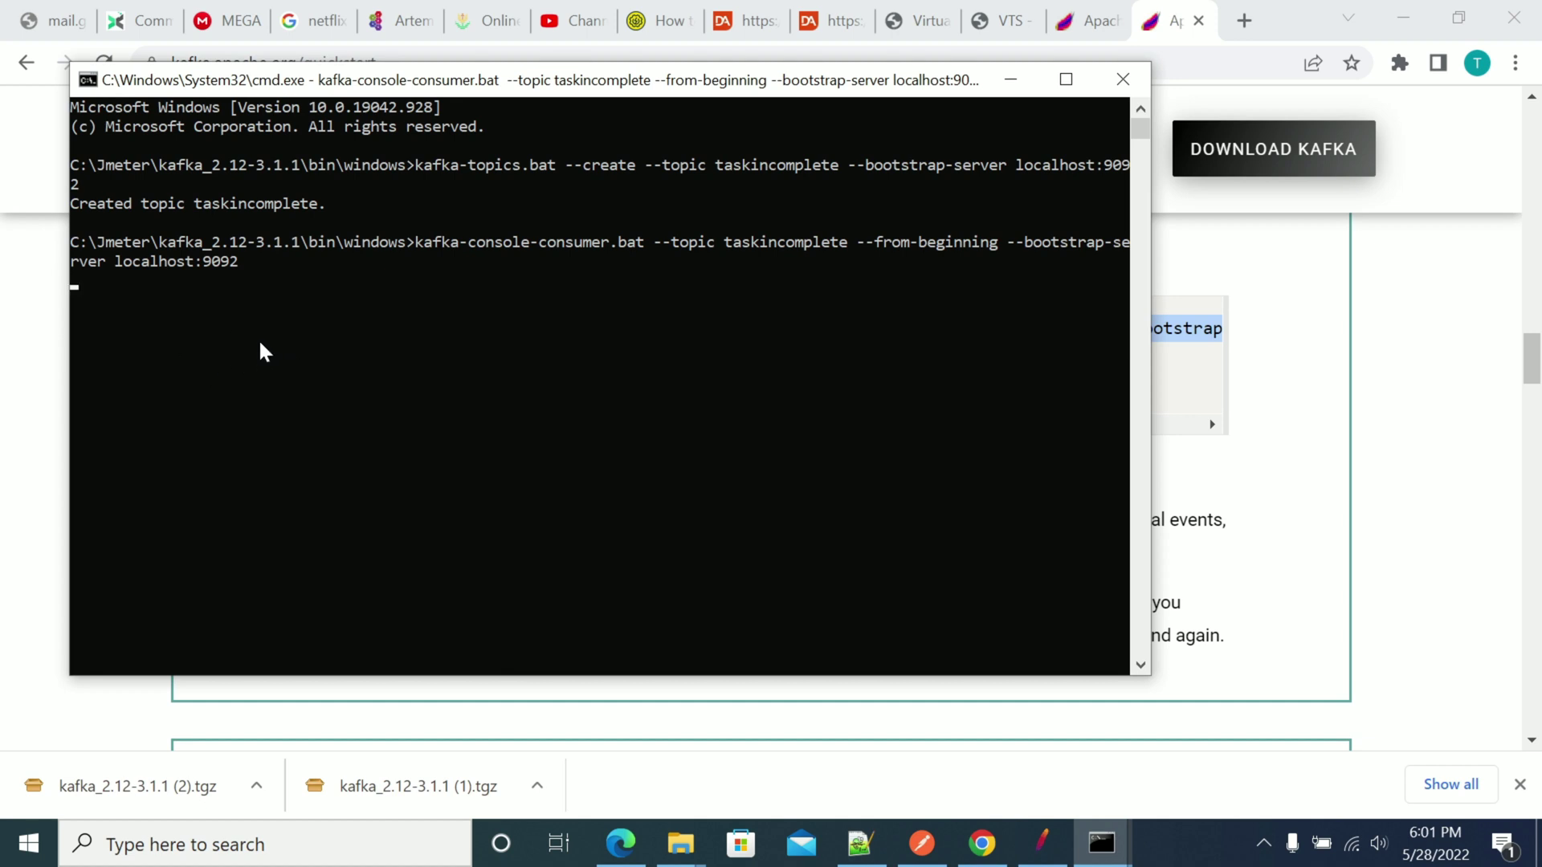
Stop the running console consumer and confirm terminating the batch job with y
key("ctrl+c")
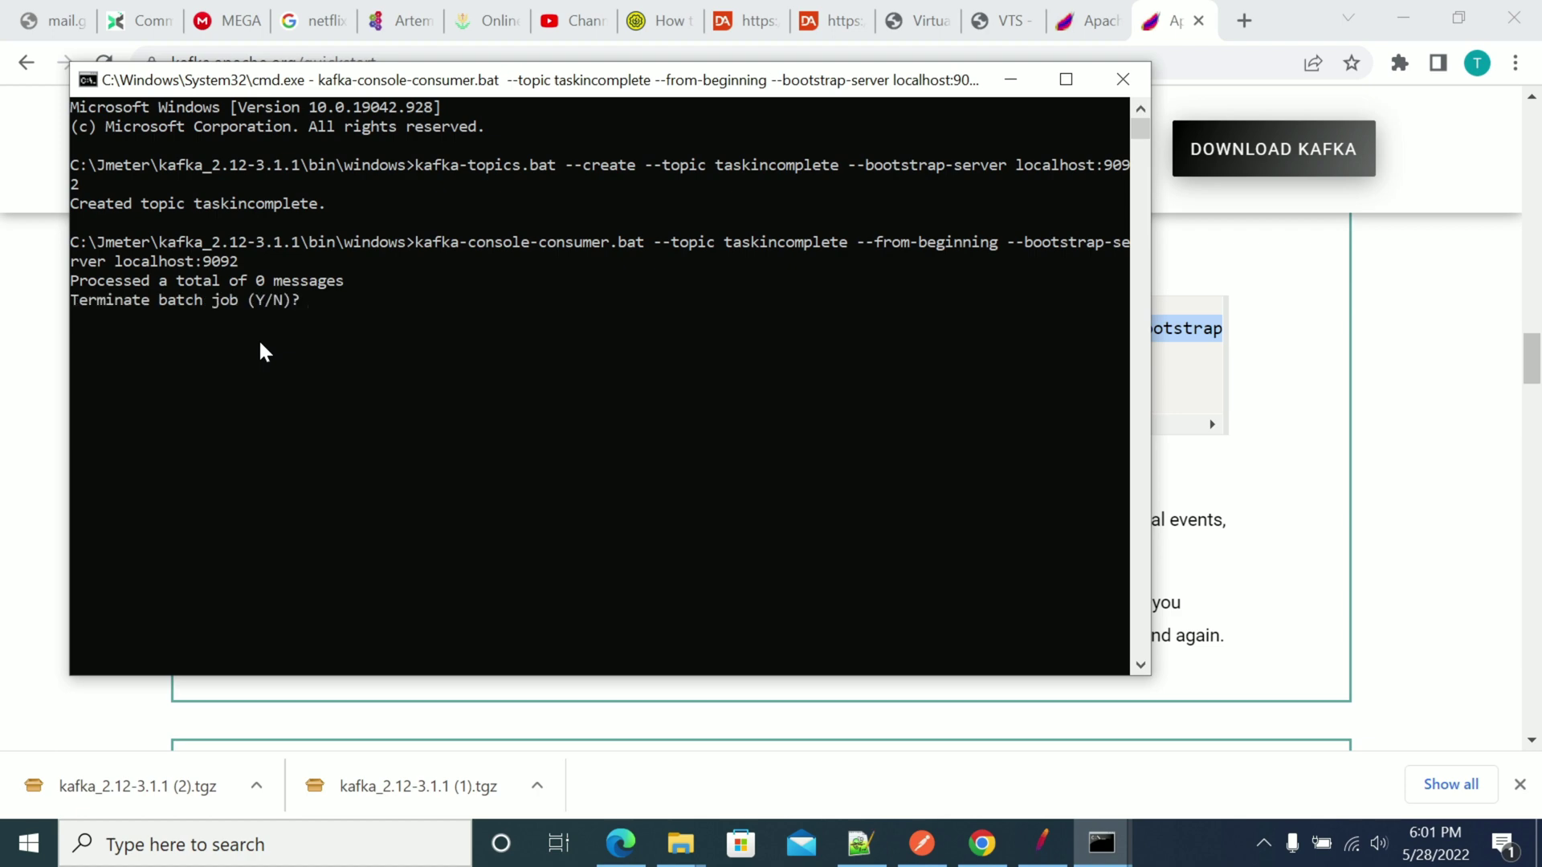
type("y")
key("Return")
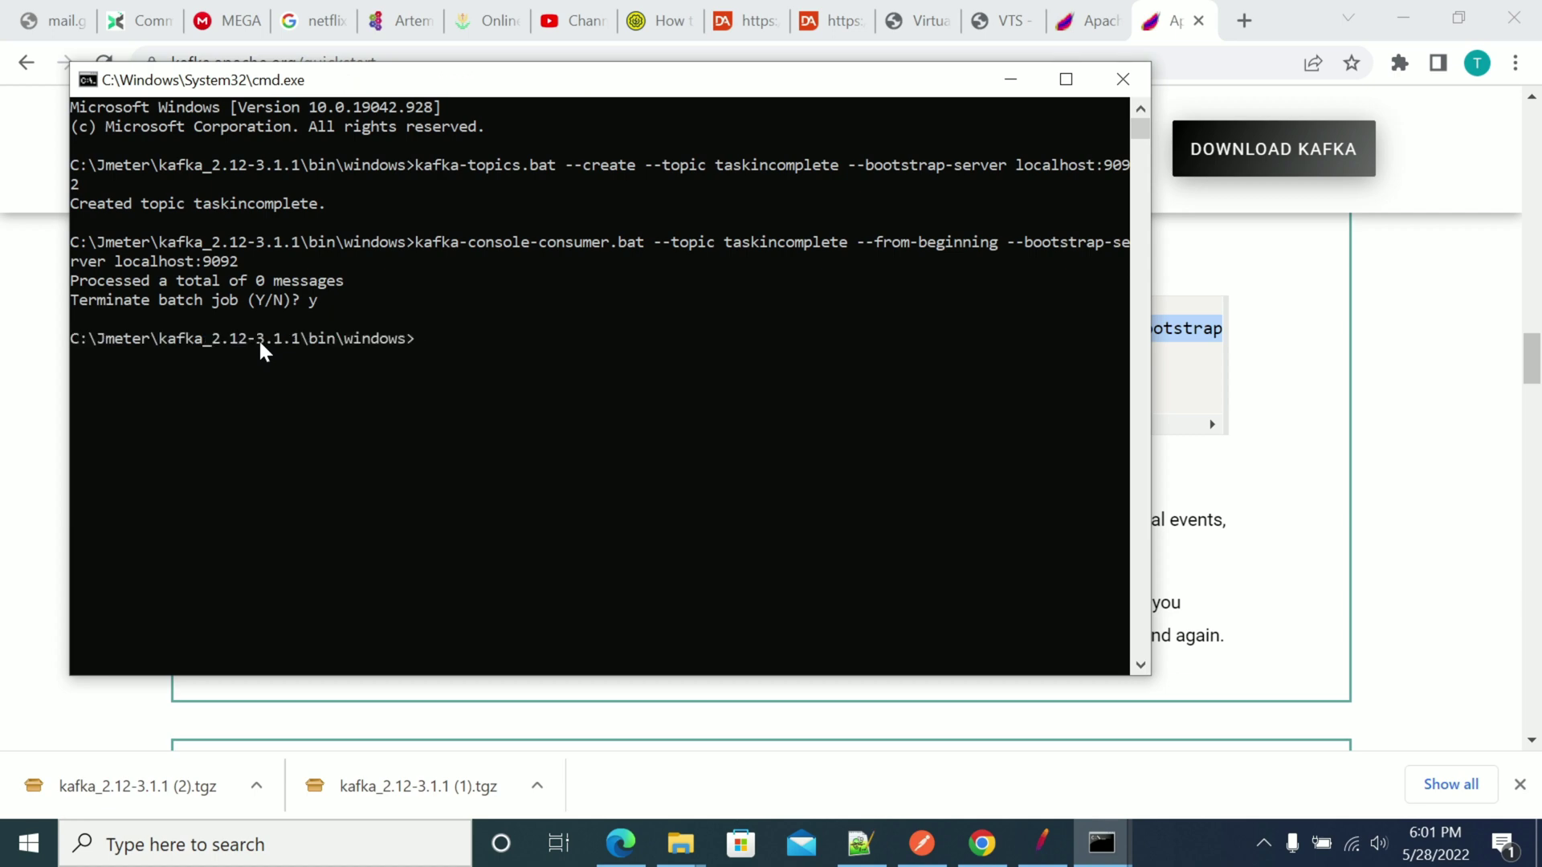
Switch to Chrome, copy the kafka-console-producer.sh command without bin/ from Step 4 of the quickstart, and return to the Command Prompt
left_click(1277, 407)
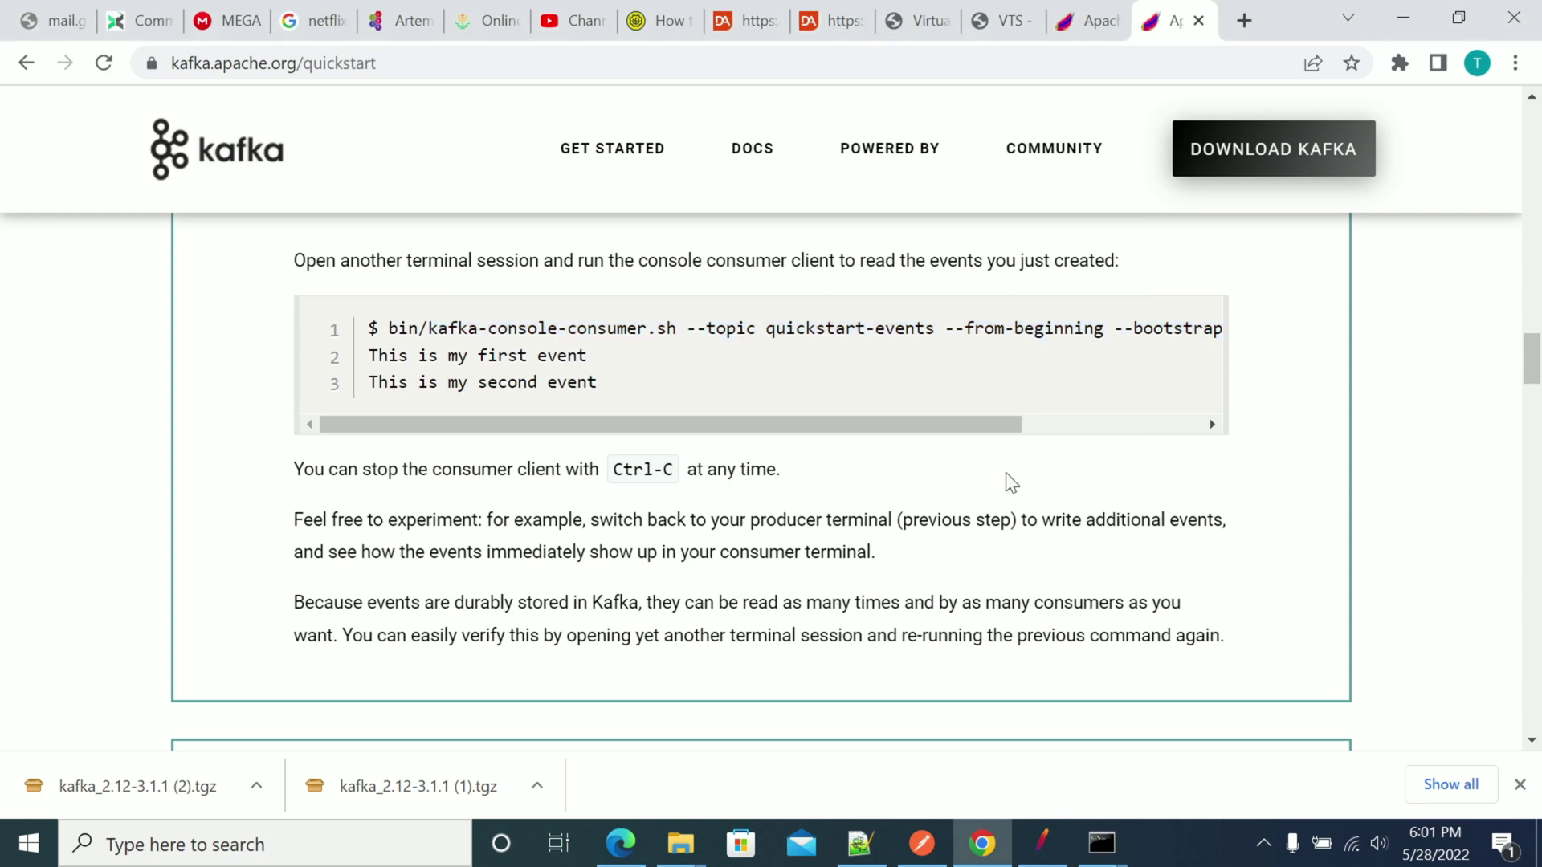
scroll(737, 514, "up", 4)
scroll(737, 514, "up", 3)
left_click_drag(427, 499, 1228, 499)
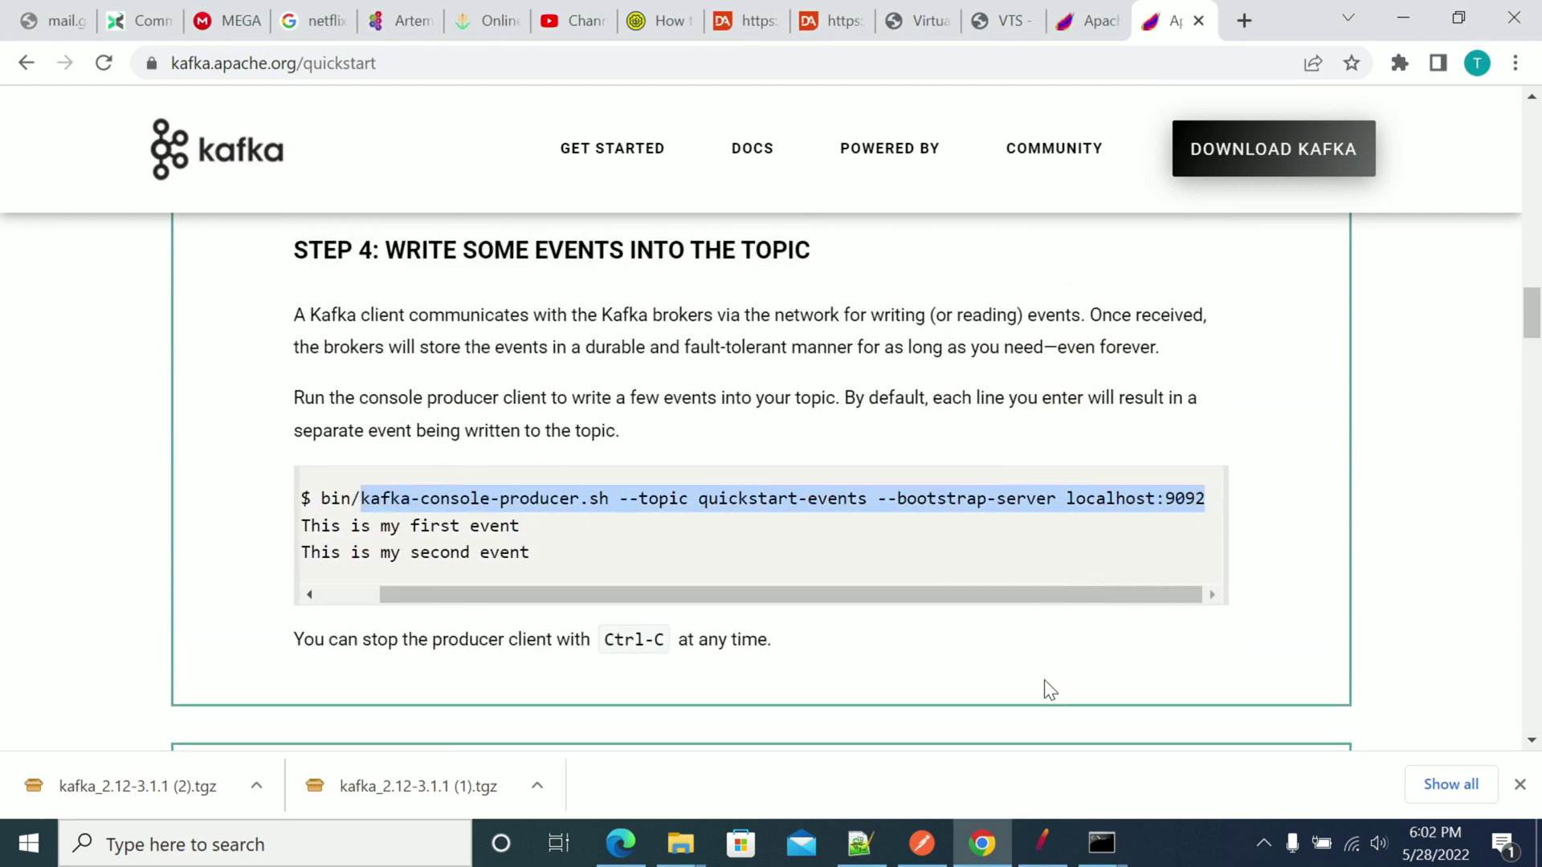
mouse_move(1101, 843)
left_click(1197, 727)
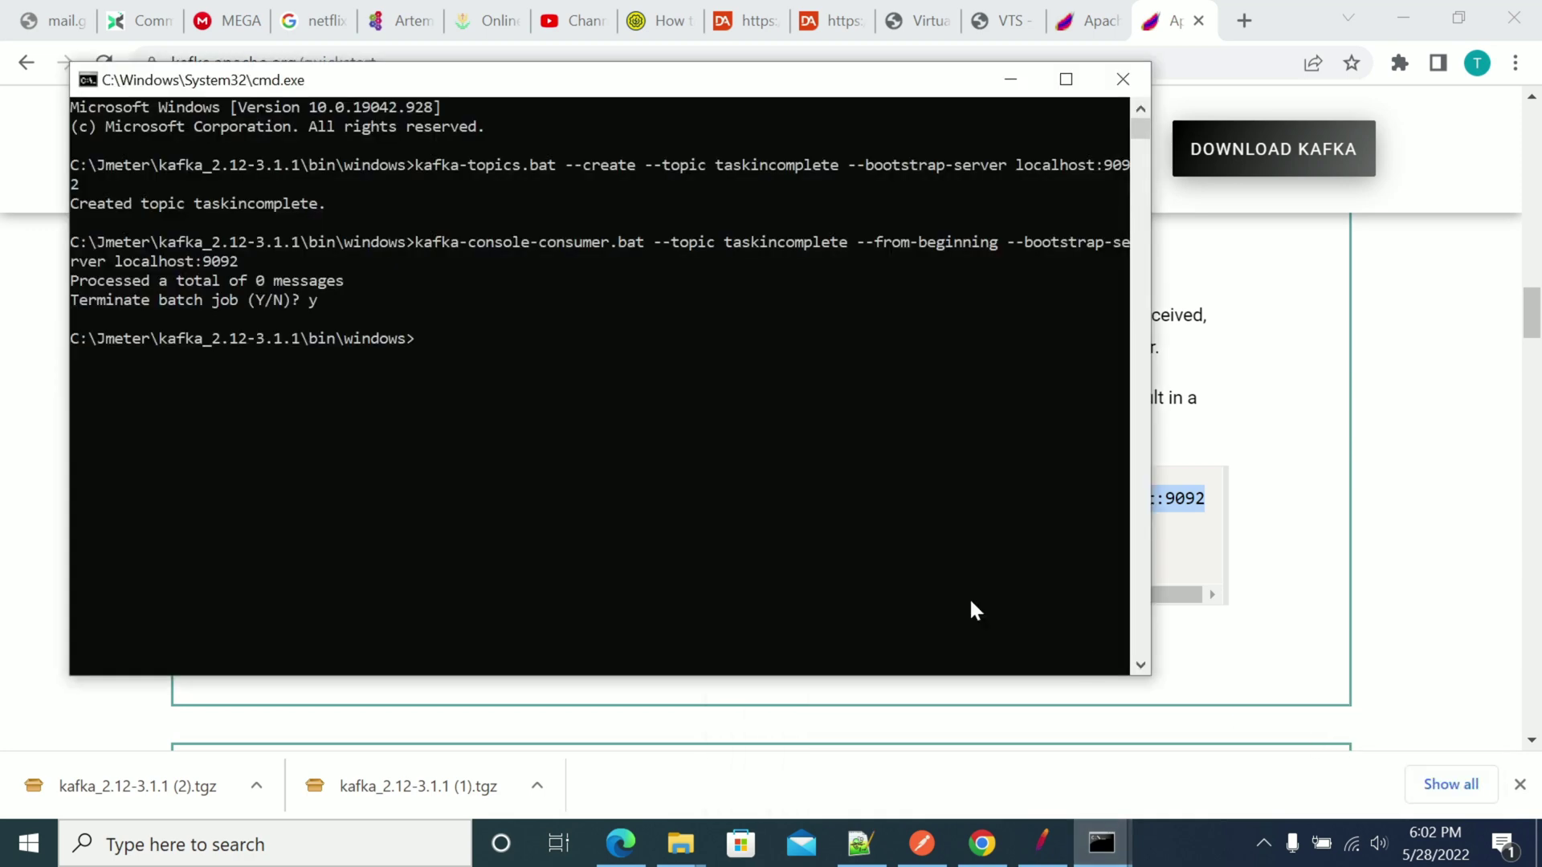
Paste the kafka-console-producer.sh command at the prompt and change its script extension to .dat
right_click(631, 462)
key("Left")
key("Left")
key("Left")
key("Left")
key("Left")
key("Left")
key("Left")
key("Left")
key("Left")
key("Left")
key("Left")
key("Left")
key("Left")
key("Left")
key("Left")
key("Left")
key("Left")
key("Left")
key("Left")
key("Left")
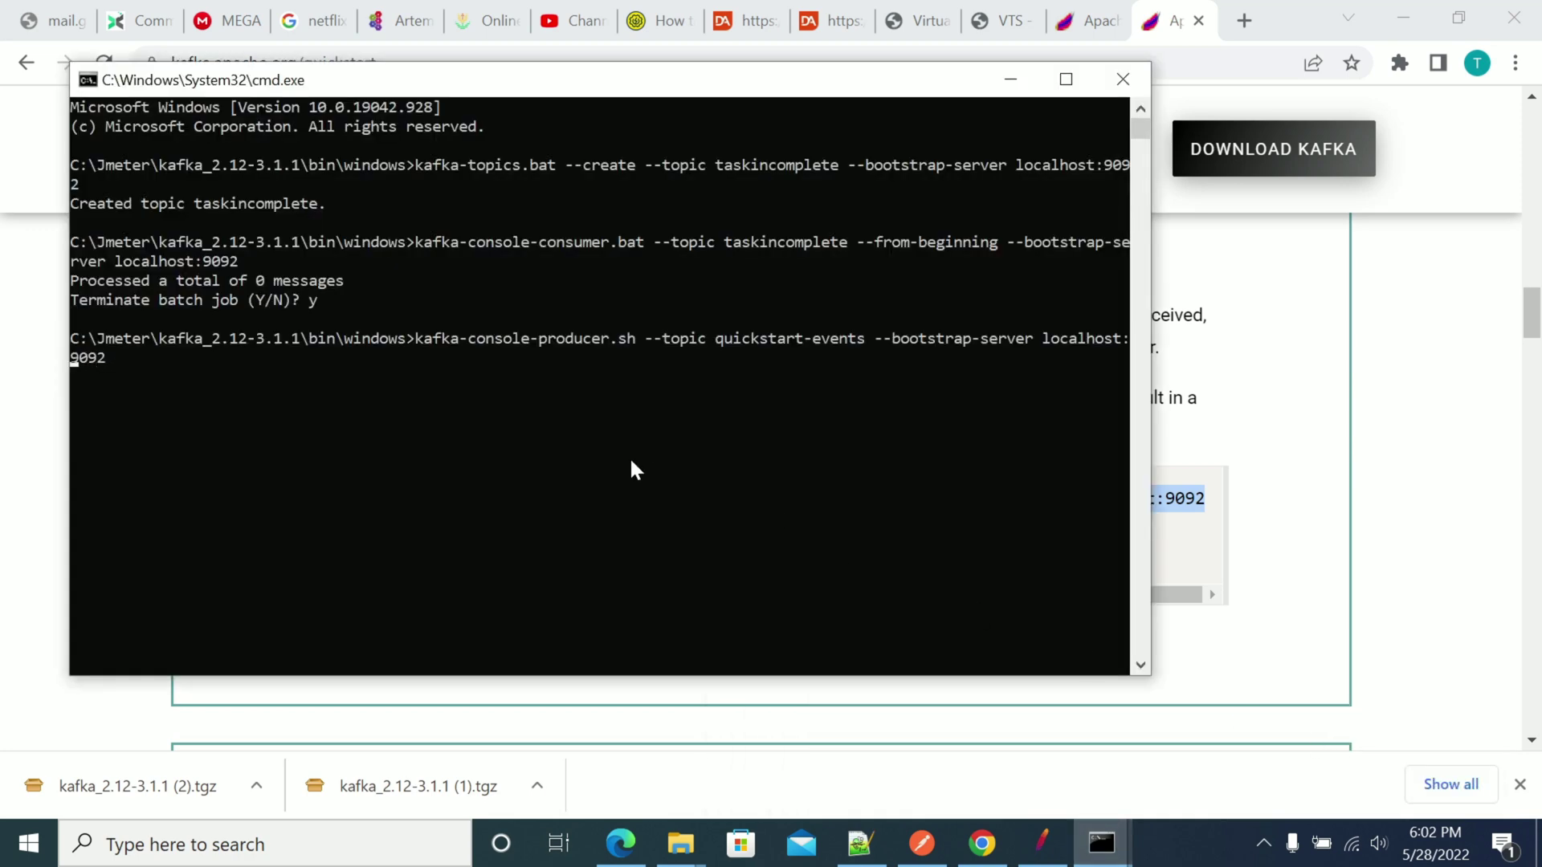
key("Left")
key("Left")
key("Left")
key("Left")
key("Left")
key("Left")
key("Left")
key("Left")
key("Left")
key("Left")
key("Left")
key("Left")
key("Left")
key("Left")
key("Left")
key("Left")
key("Left")
key("Left")
key("Left")
key("Left")
key("BackSpace")
key("BackSpace")
type("dat")
Replace the topic name quickstart-events with taskincomplete in the console producer command and run it
key("Right")
key("Right")
key("Right")
key("Right")
key("Right")
key("Right")
key("Right")
key("Right")
key("Right")
key("Right")
key("Right")
key("Right")
key("Right")
key("Right")
key("Right")
key("Right")
key("Right")
key("Right")
key("Right")
key("Right")
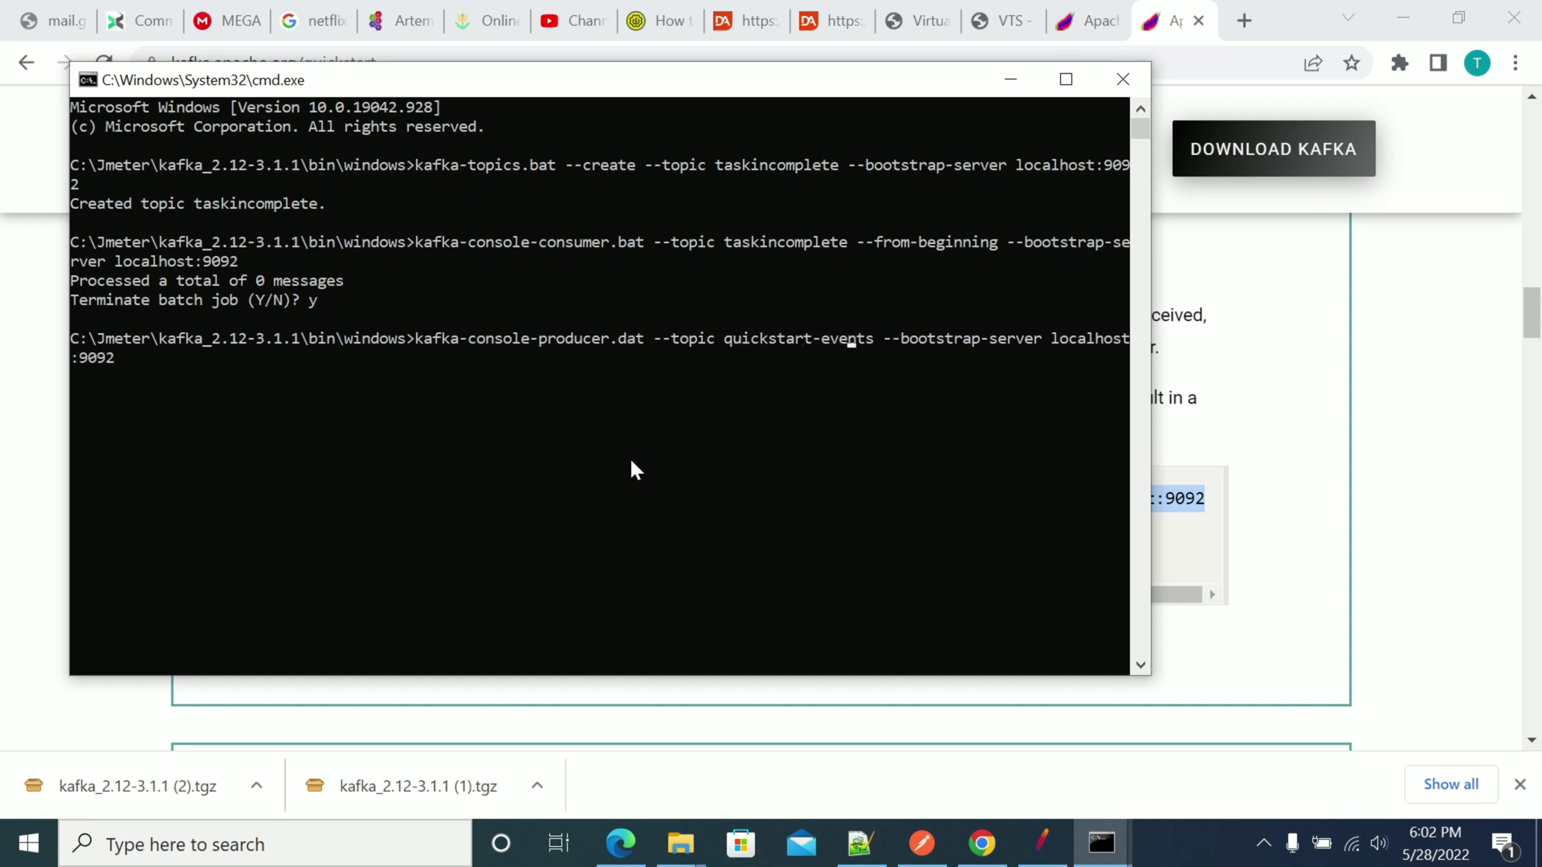
key("BackSpace")
key("BackSpace")
key("BackSpace")
key("BackSpace")
key("BackSpace")
key("BackSpace")
key("BackSpace")
key("BackSpace")
key("BackSpace")
key("BackSpace")
key("BackSpace")
key("BackSpace")
key("BackSpace")
key("BackSpace")
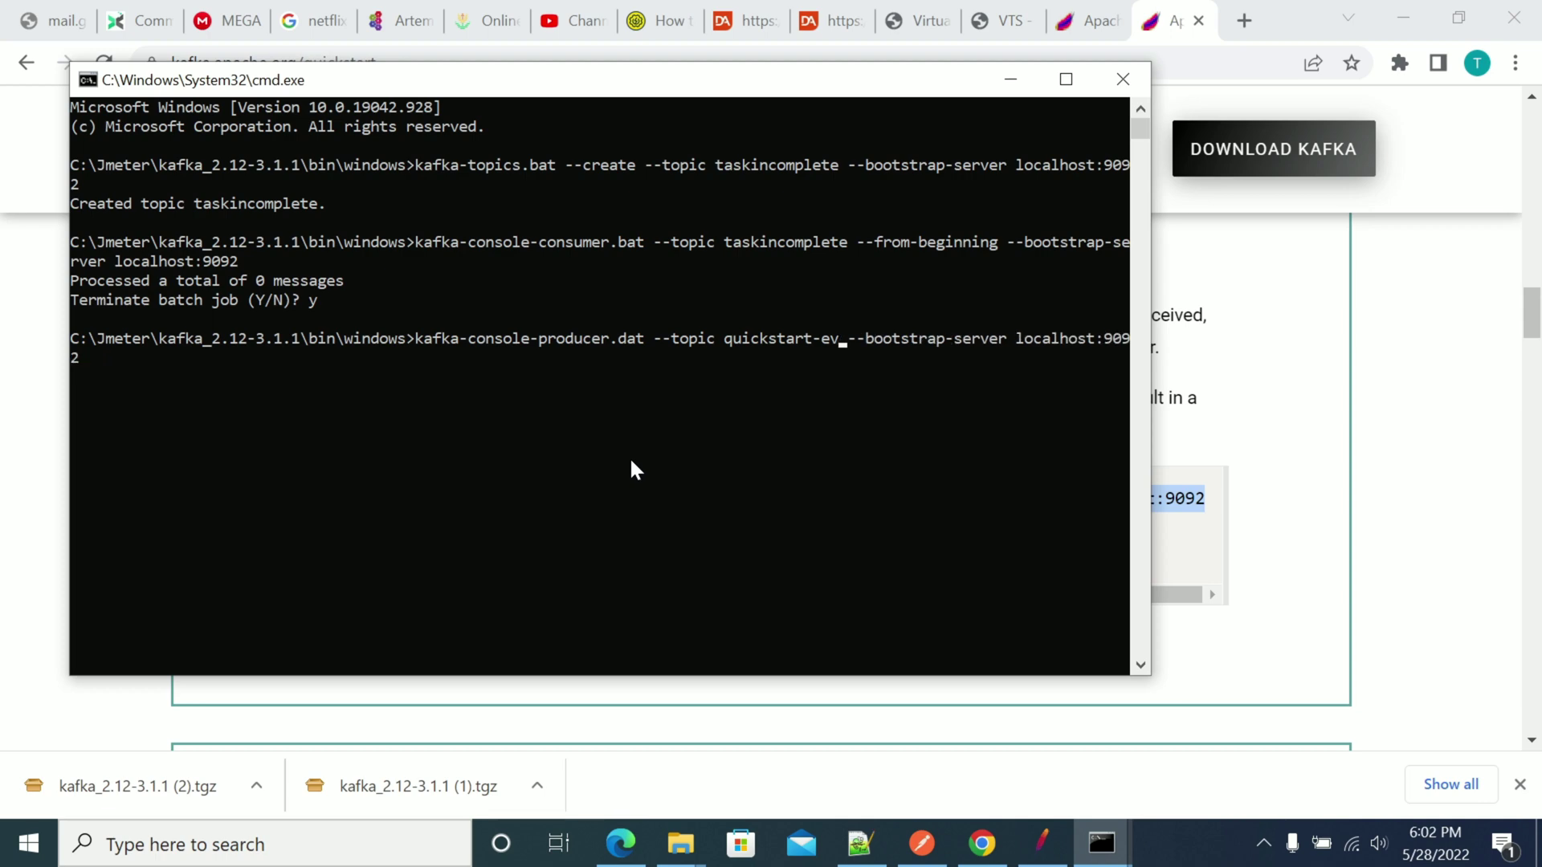
key("BackSpace")
key("BackSpace")
key("BackSpace")
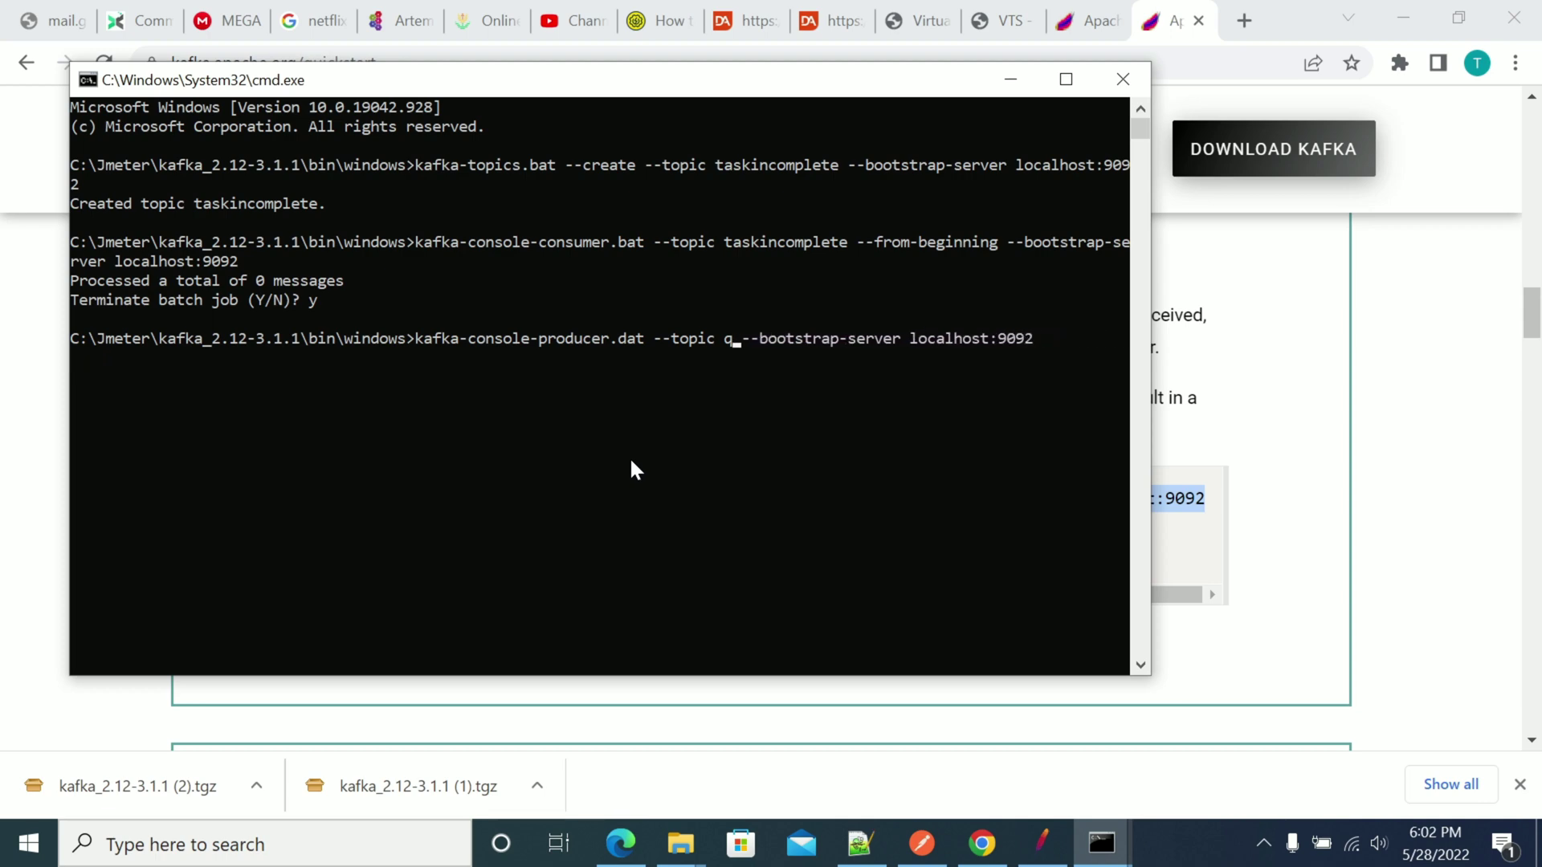
type("task")
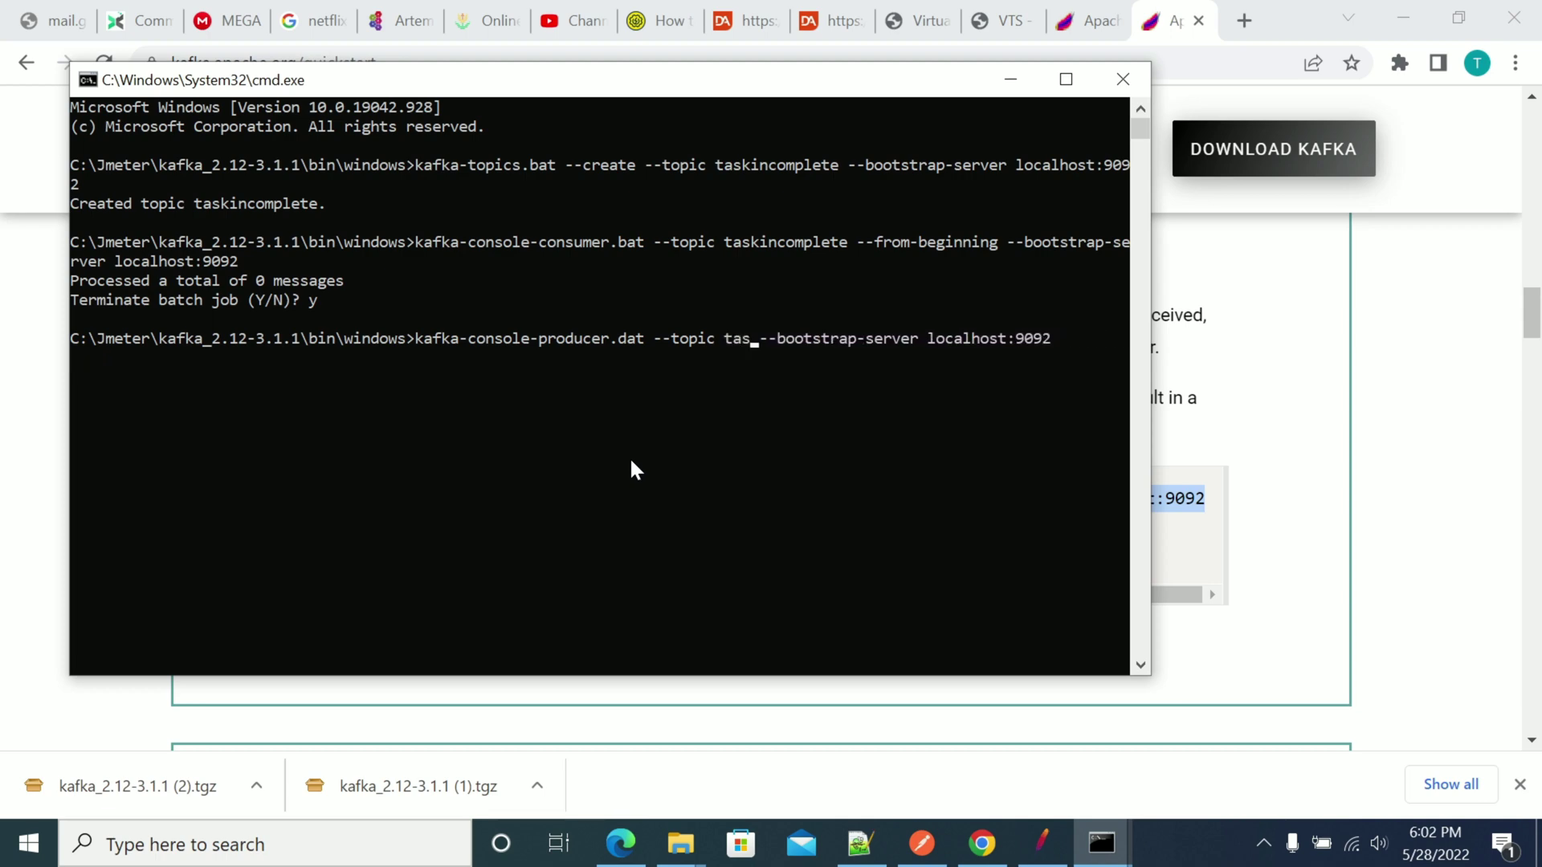
type("inc")
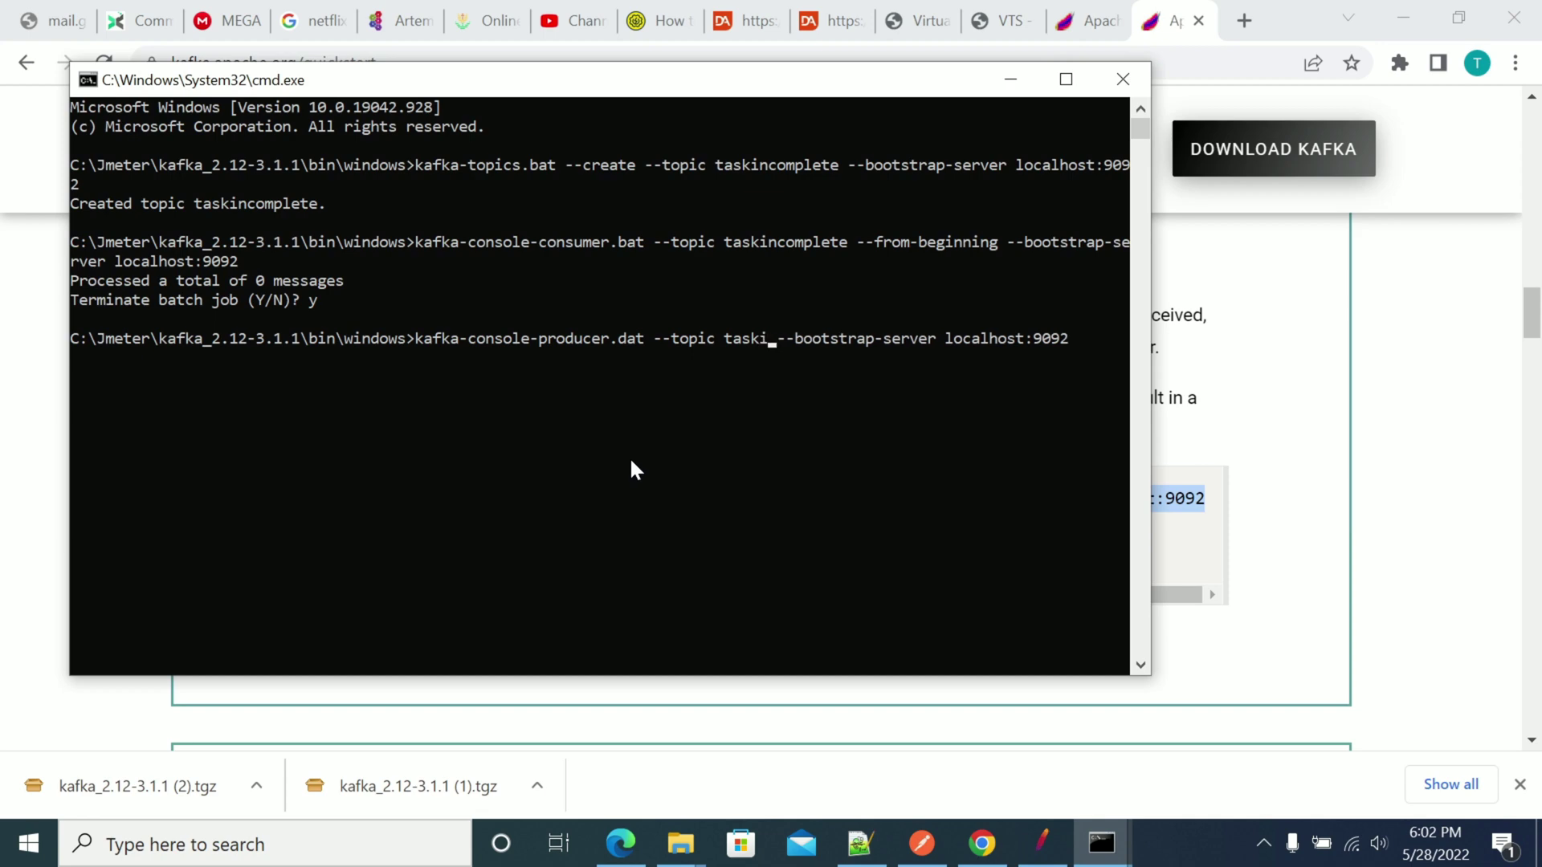
type("omple")
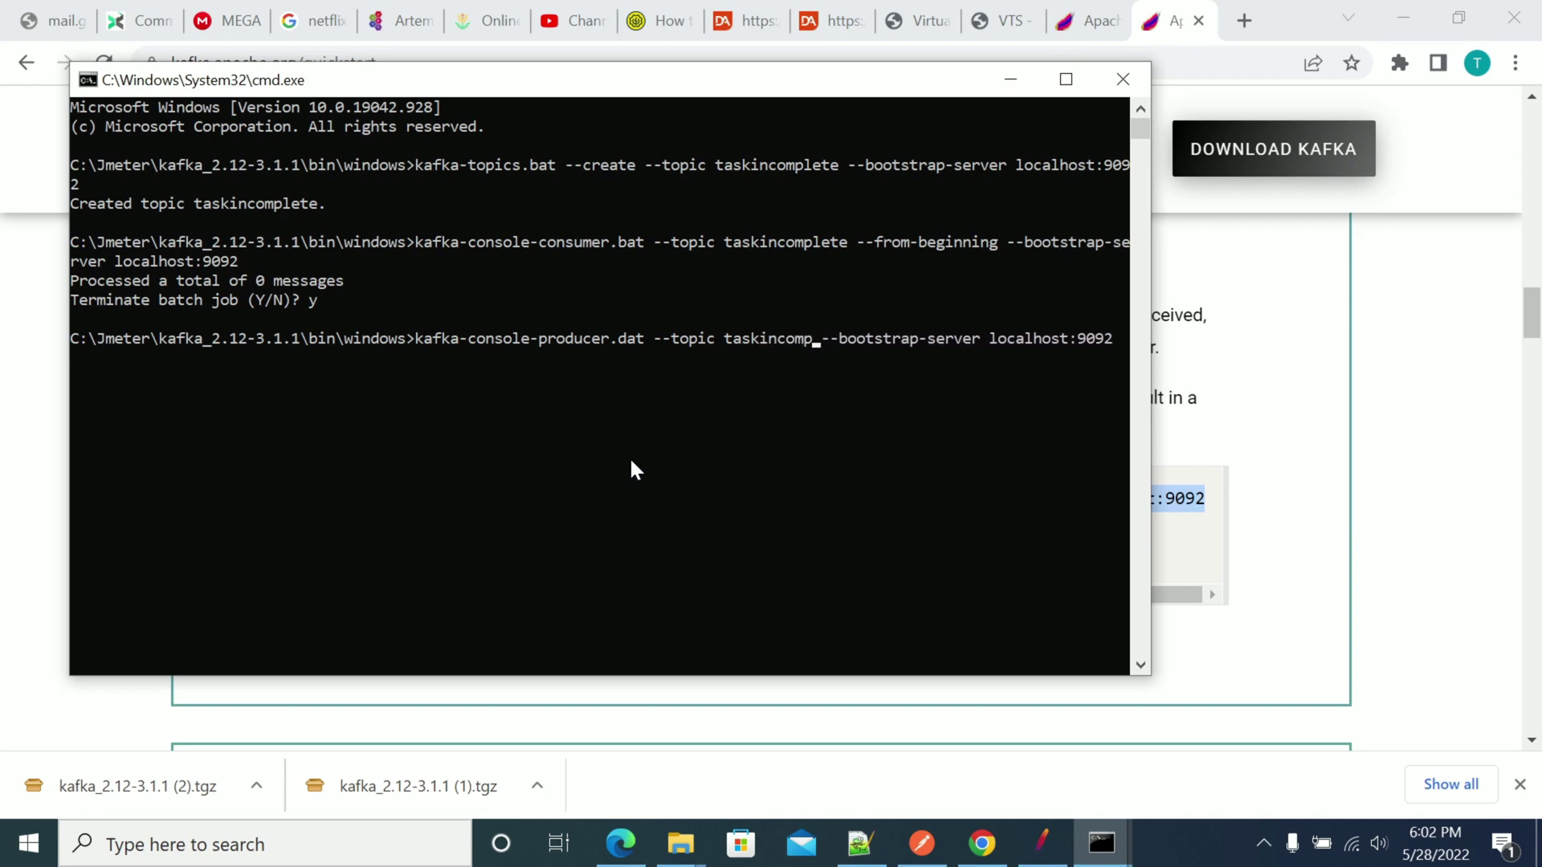
type("te")
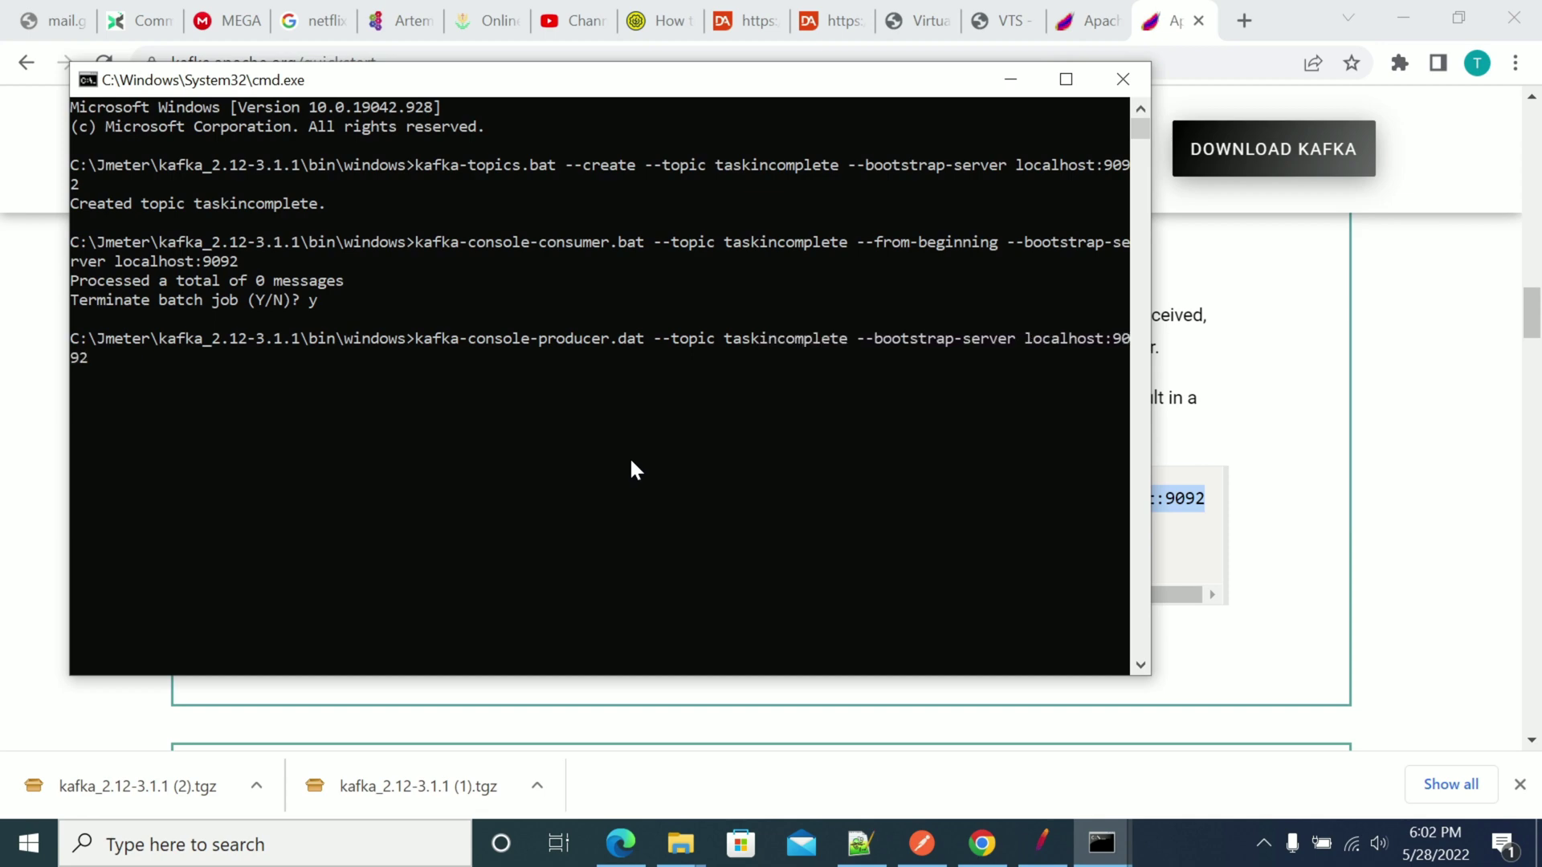
key("Return")
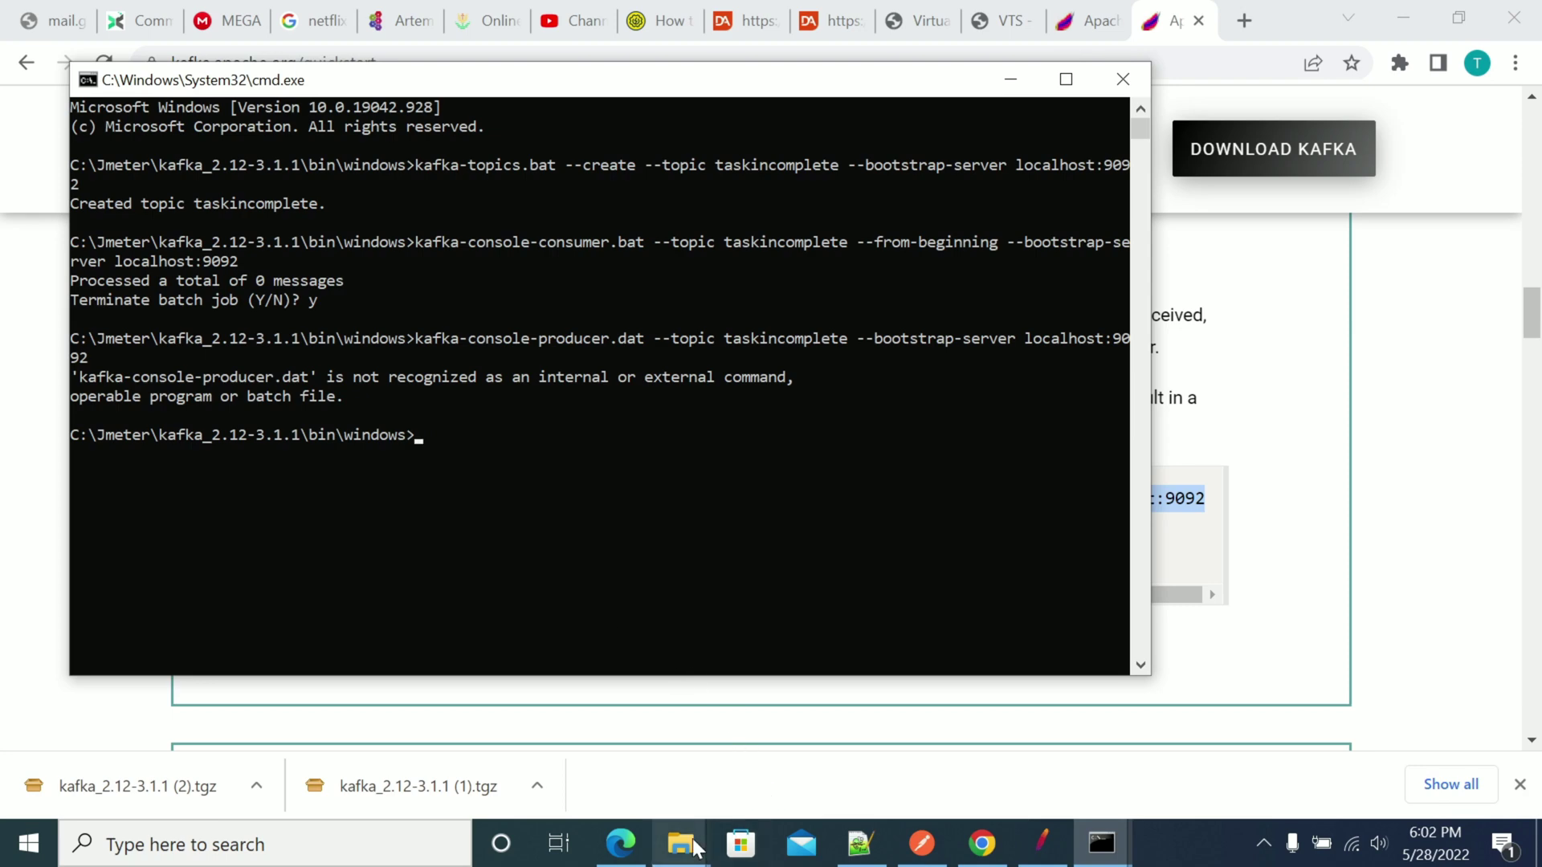
Switch to Chrome, select the kafka-console-producer.sh command without bin/ in Step 4 again, and return to the Command Prompt
mouse_move(680, 843)
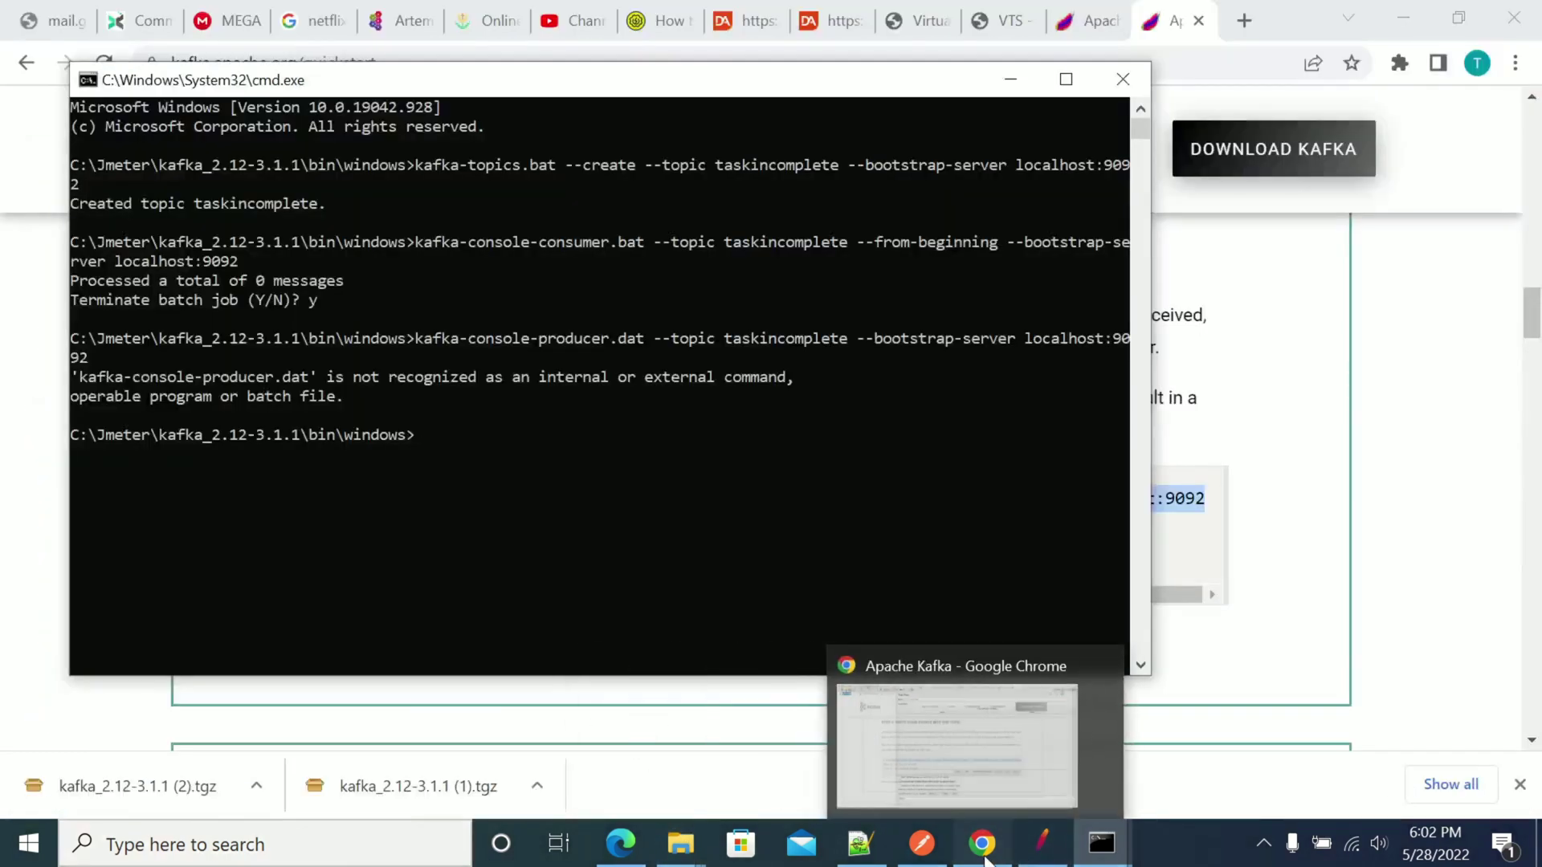
left_click(982, 843)
scroll(602, 451, "up", 5)
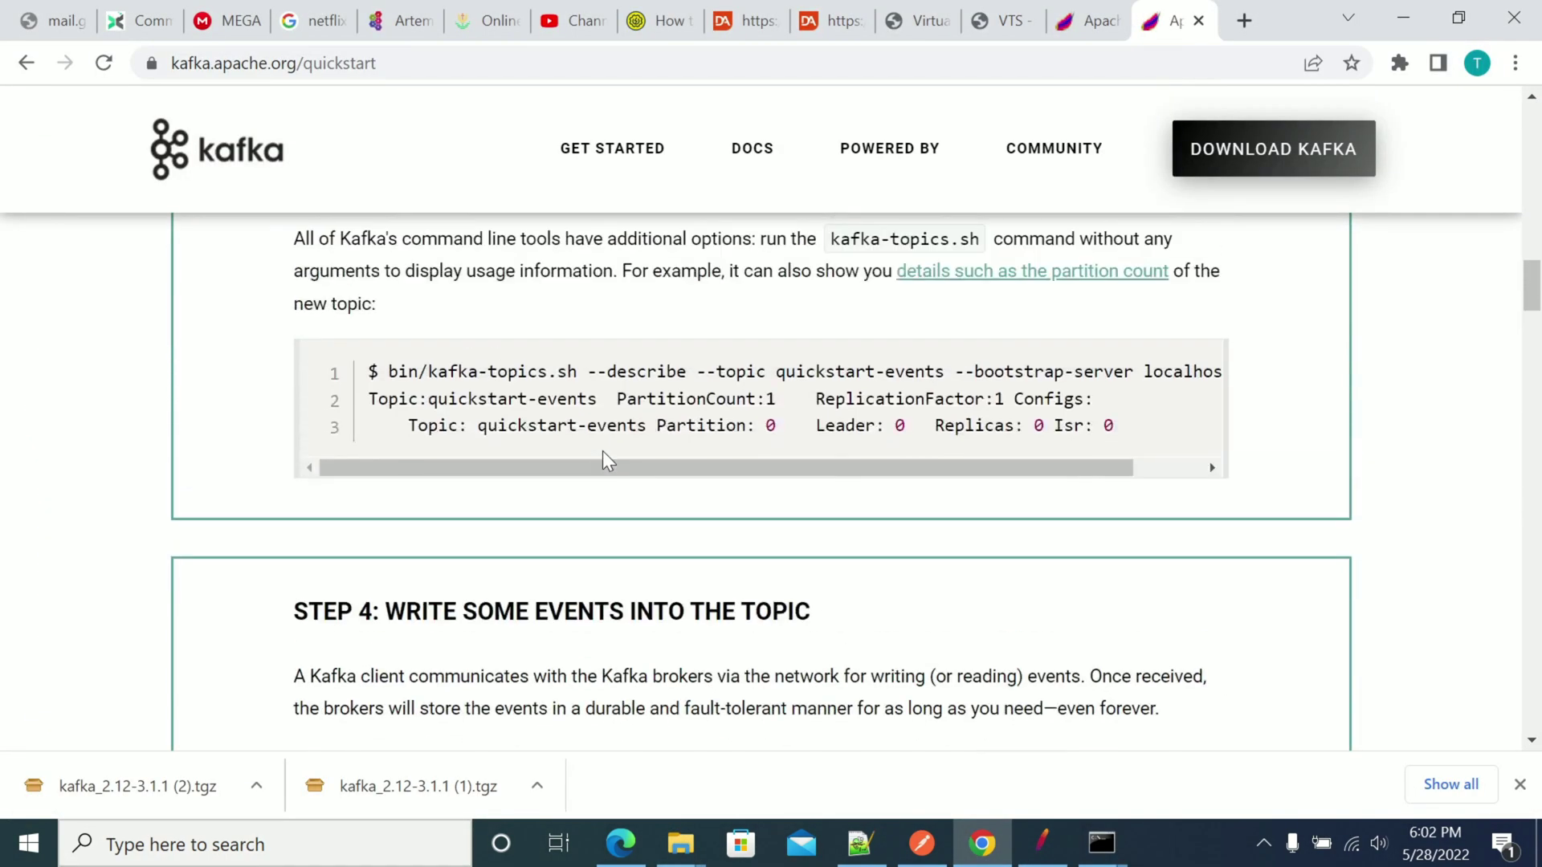
scroll(601, 462, "down", 2)
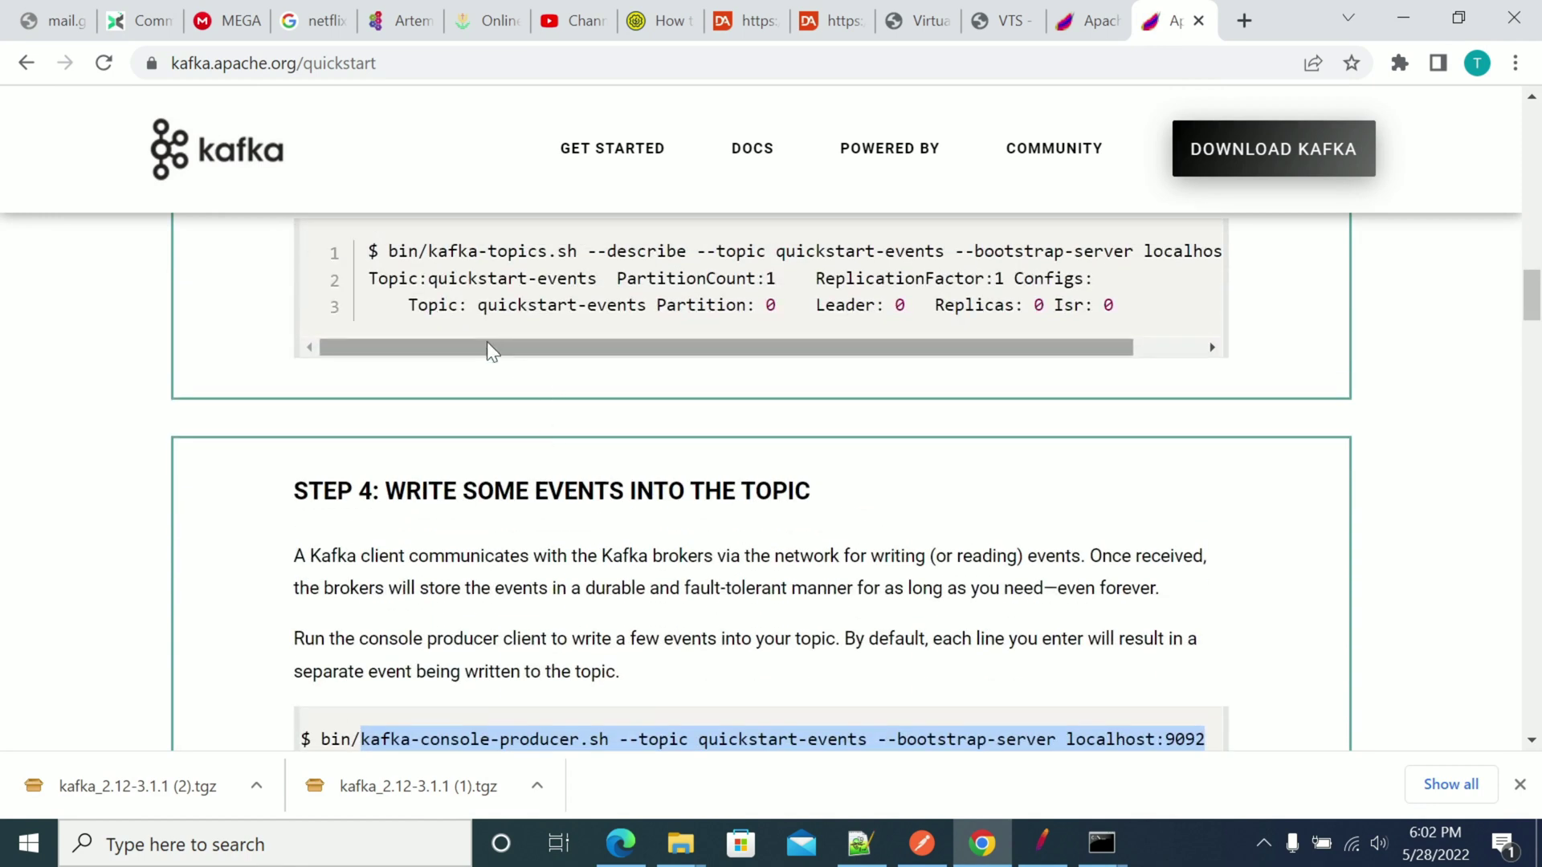
scroll(493, 345, "up", 2)
scroll(506, 475, "down", 5)
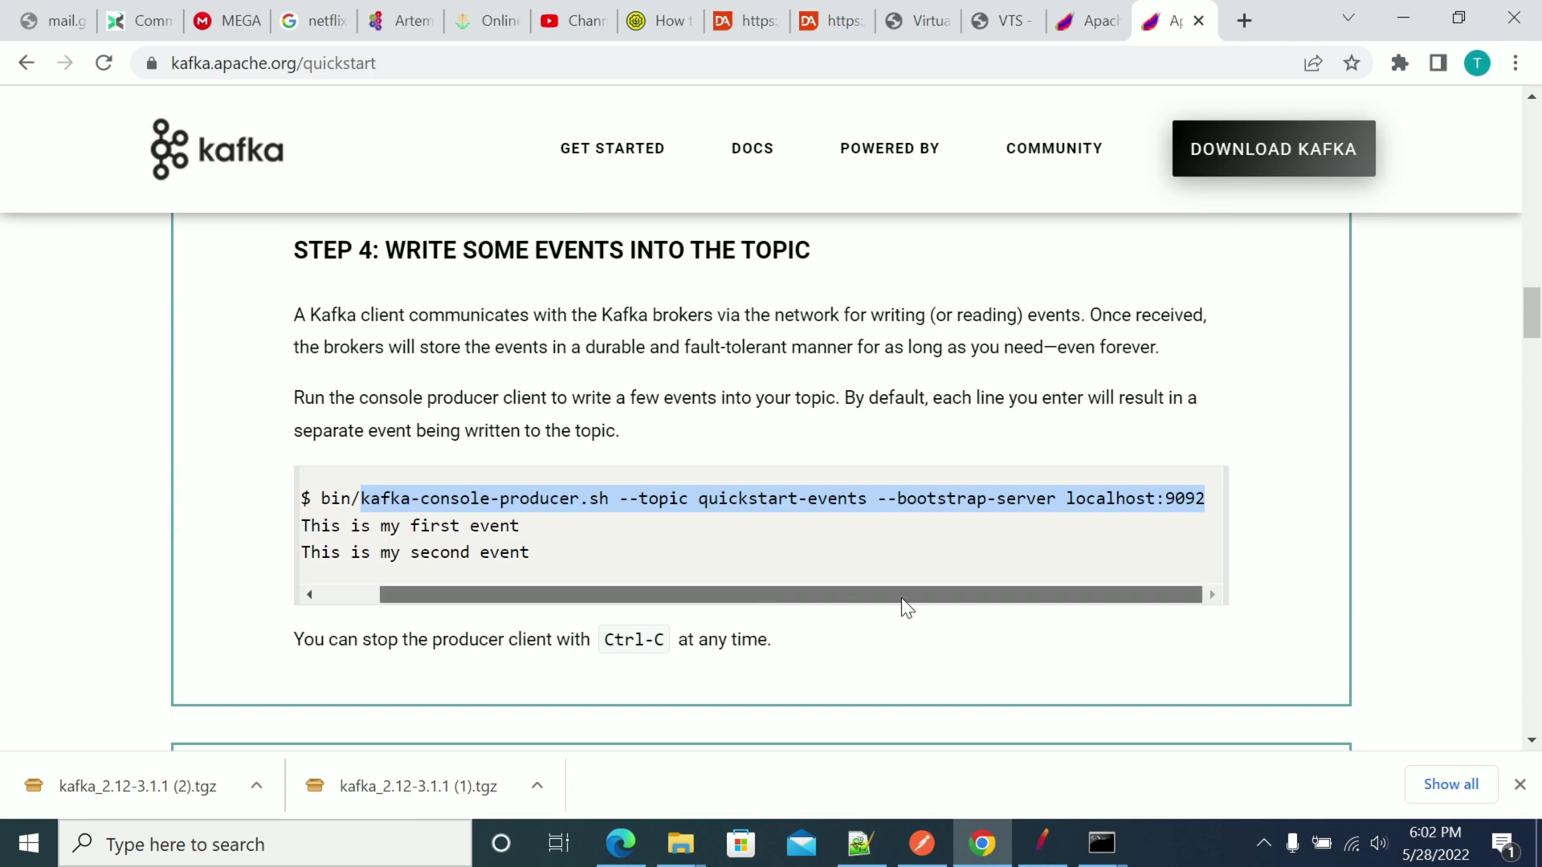
left_click(1100, 841)
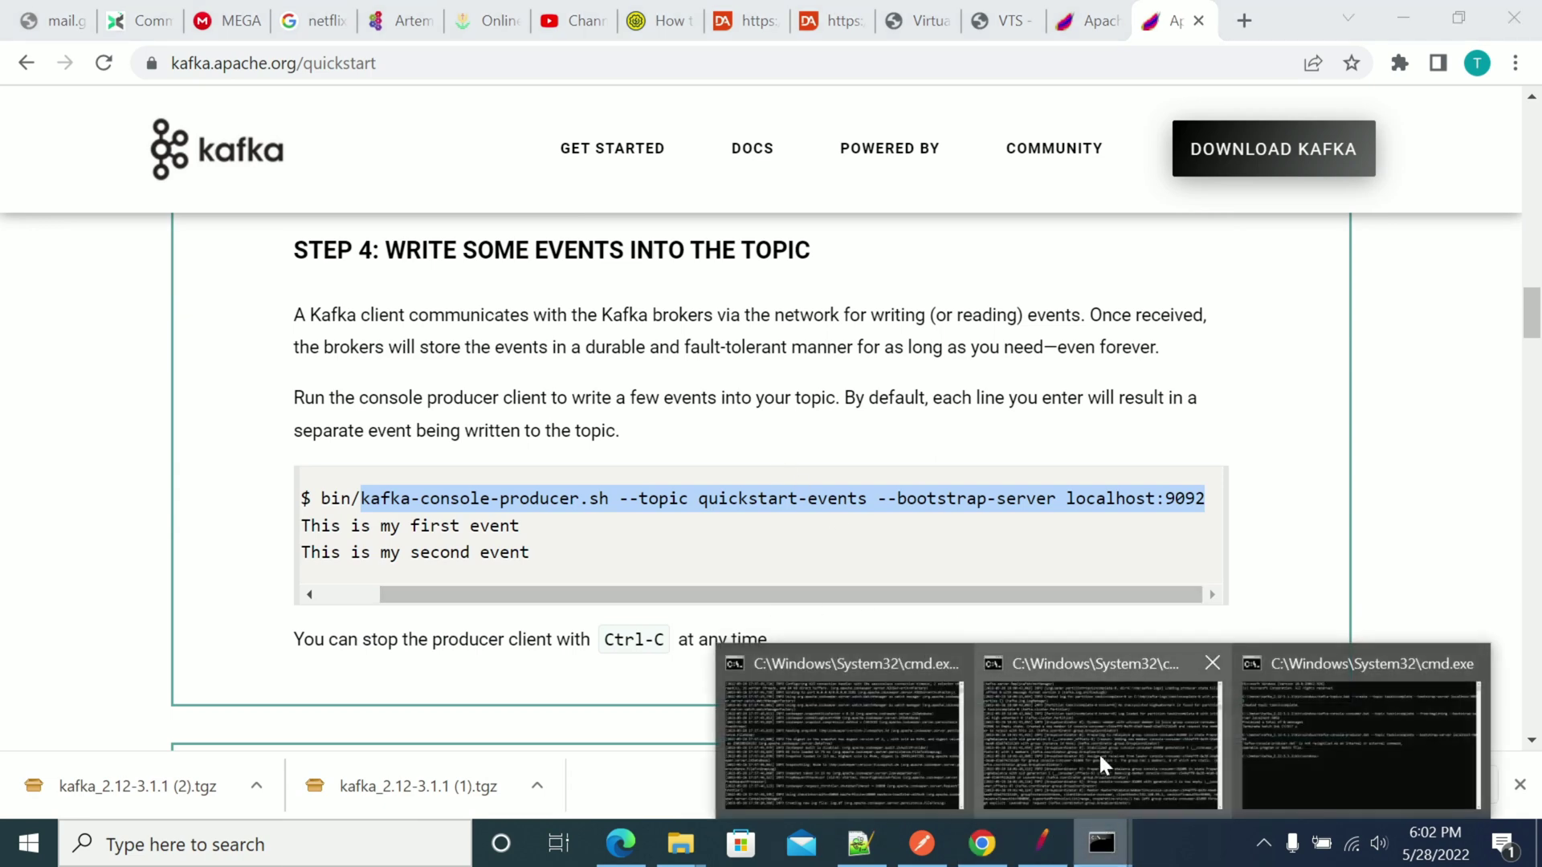
left_click(1357, 742)
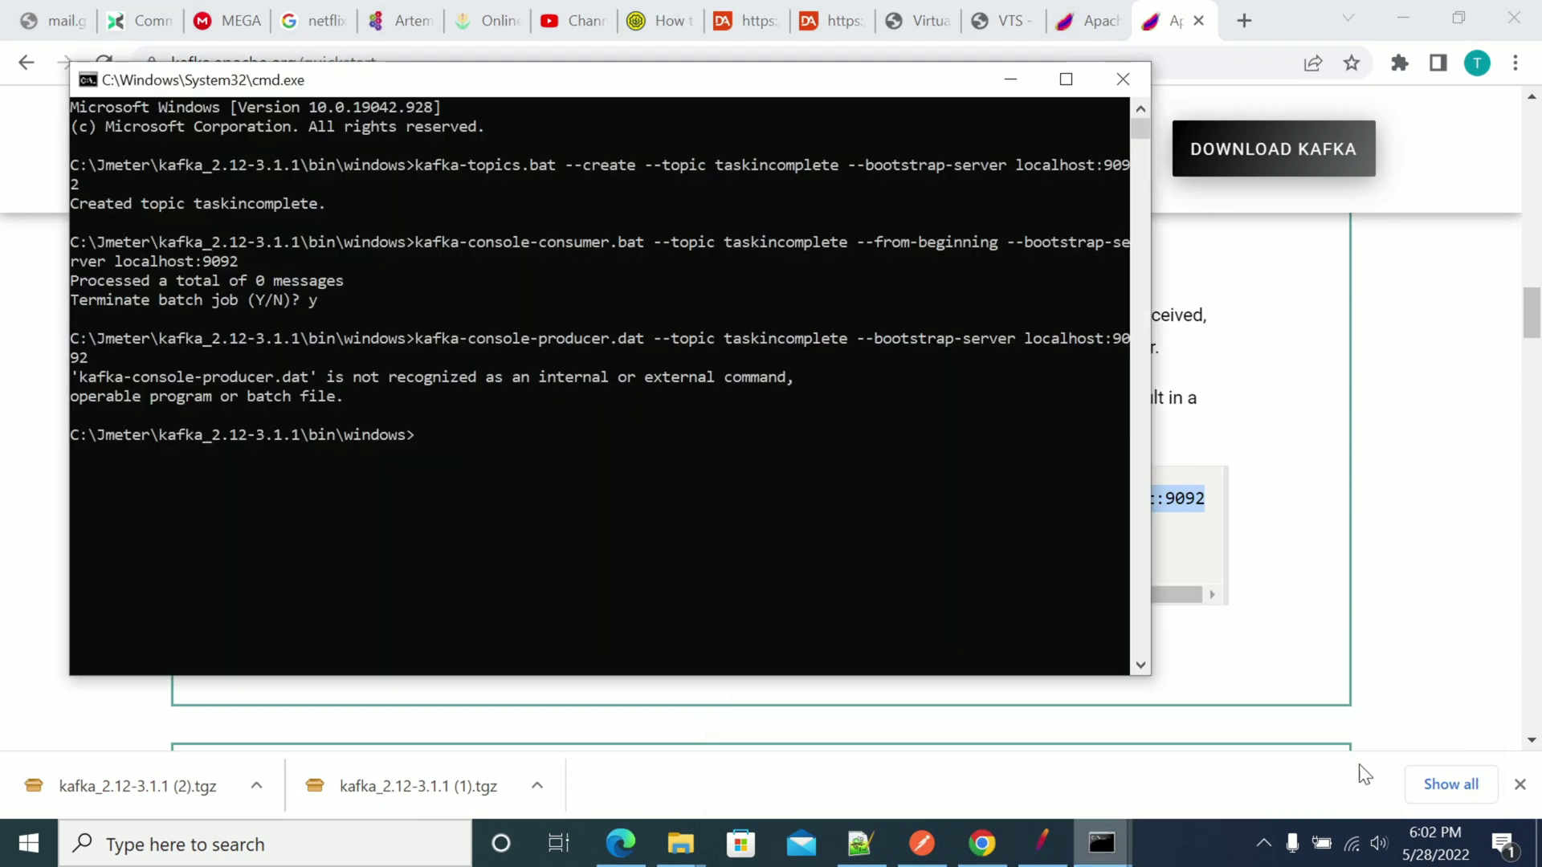
left_click(1192, 549)
left_click_drag(361, 498, 1212, 504)
left_click(1098, 840)
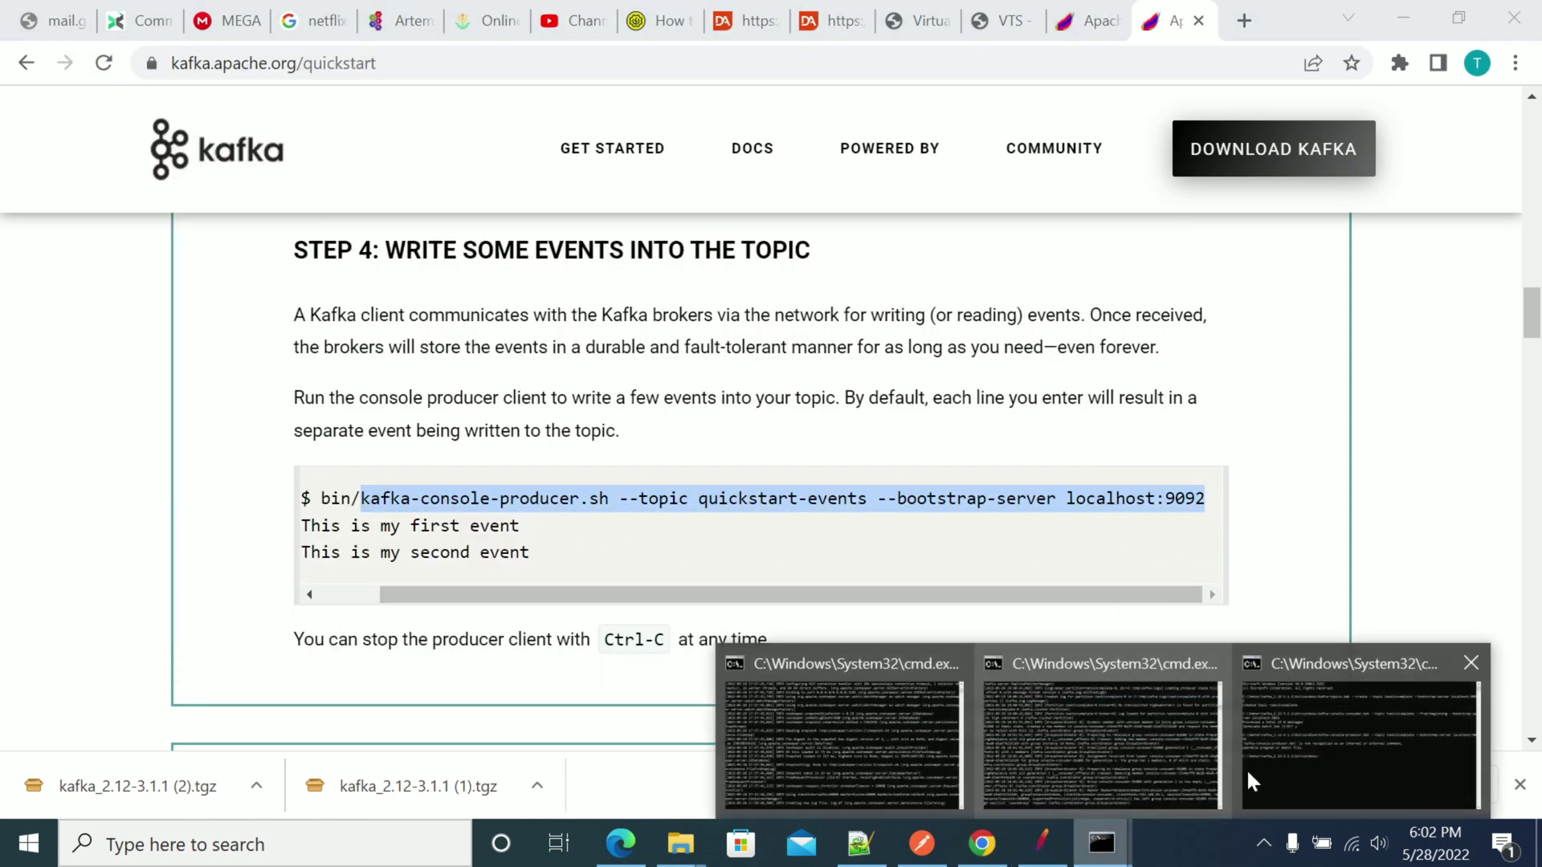
left_click(1249, 780)
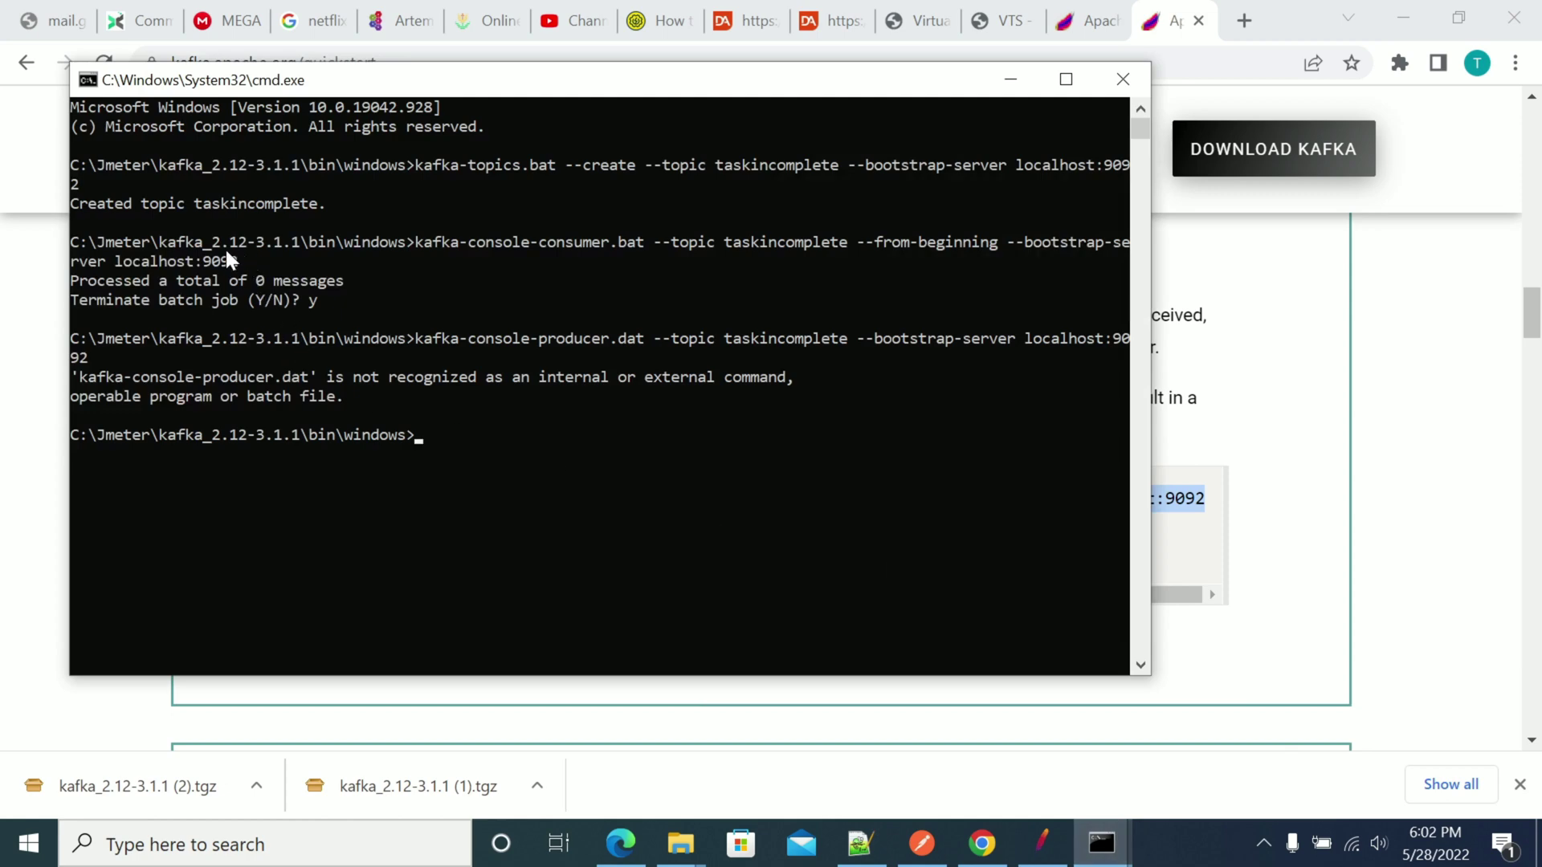
Paste the original console producer command at the new prompt and change its script extension to .bat
type("kafka-console-producer.sh --topic quickstart-events --bootstrap-server localhost:9092")
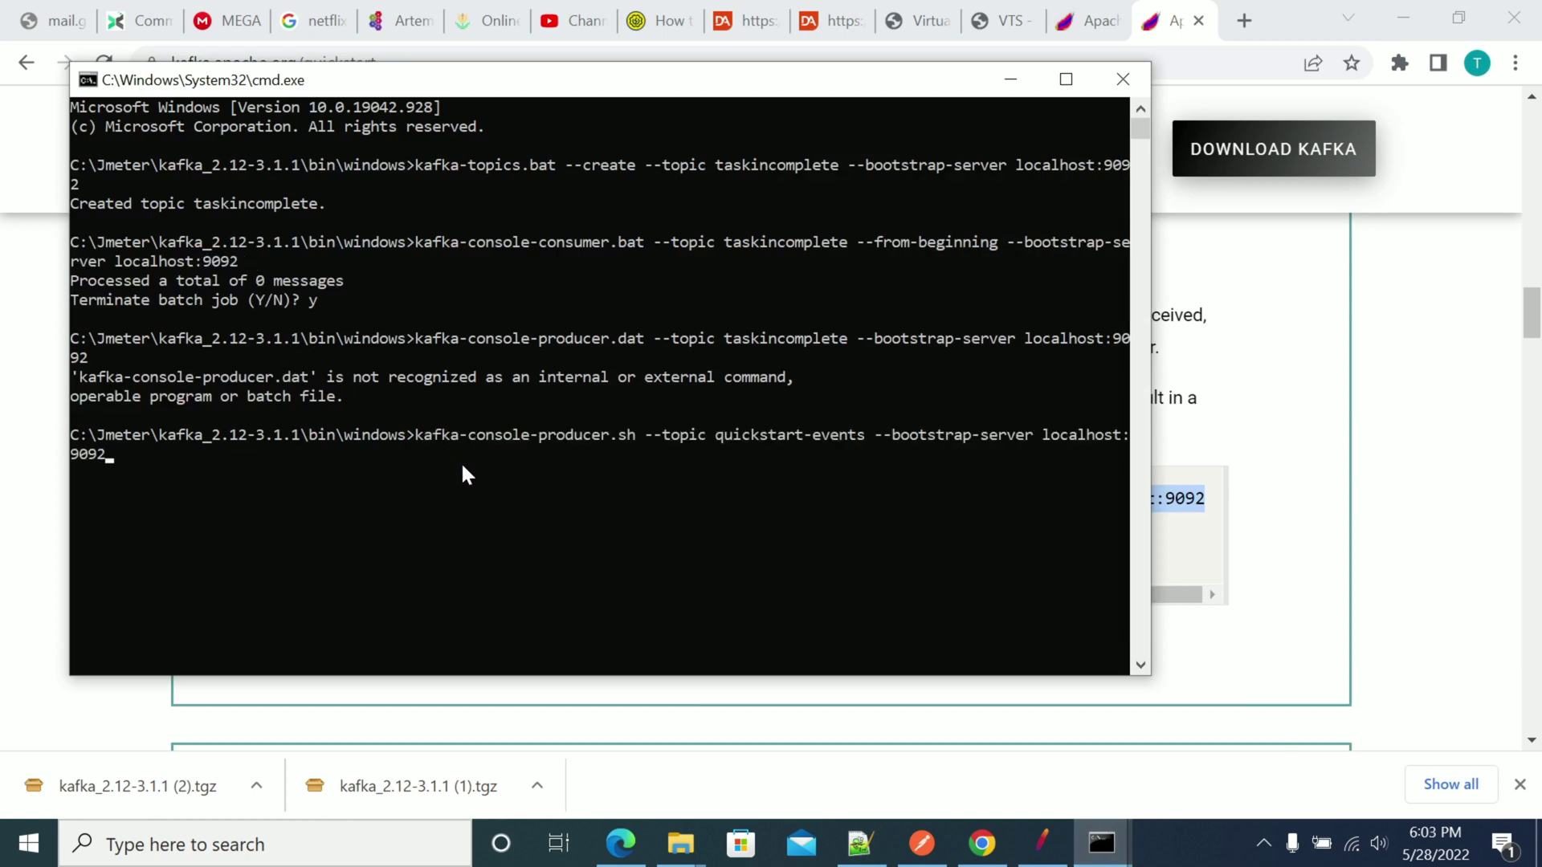
key("Left")
key("Left")
key("Left")
key("Left")
key("Left")
key("Left")
key("Left")
key("Left")
key("Left")
key("Left")
key("Left")
key("Left")
key("Left")
key("Left")
key("Left")
key("Left")
key("Left")
key("Left")
key("Left")
key("Left")
key("Left")
key("Left")
key("Left")
key("Left")
key("Left")
key("BackSpace")
key("BackSpace")
type("bat")
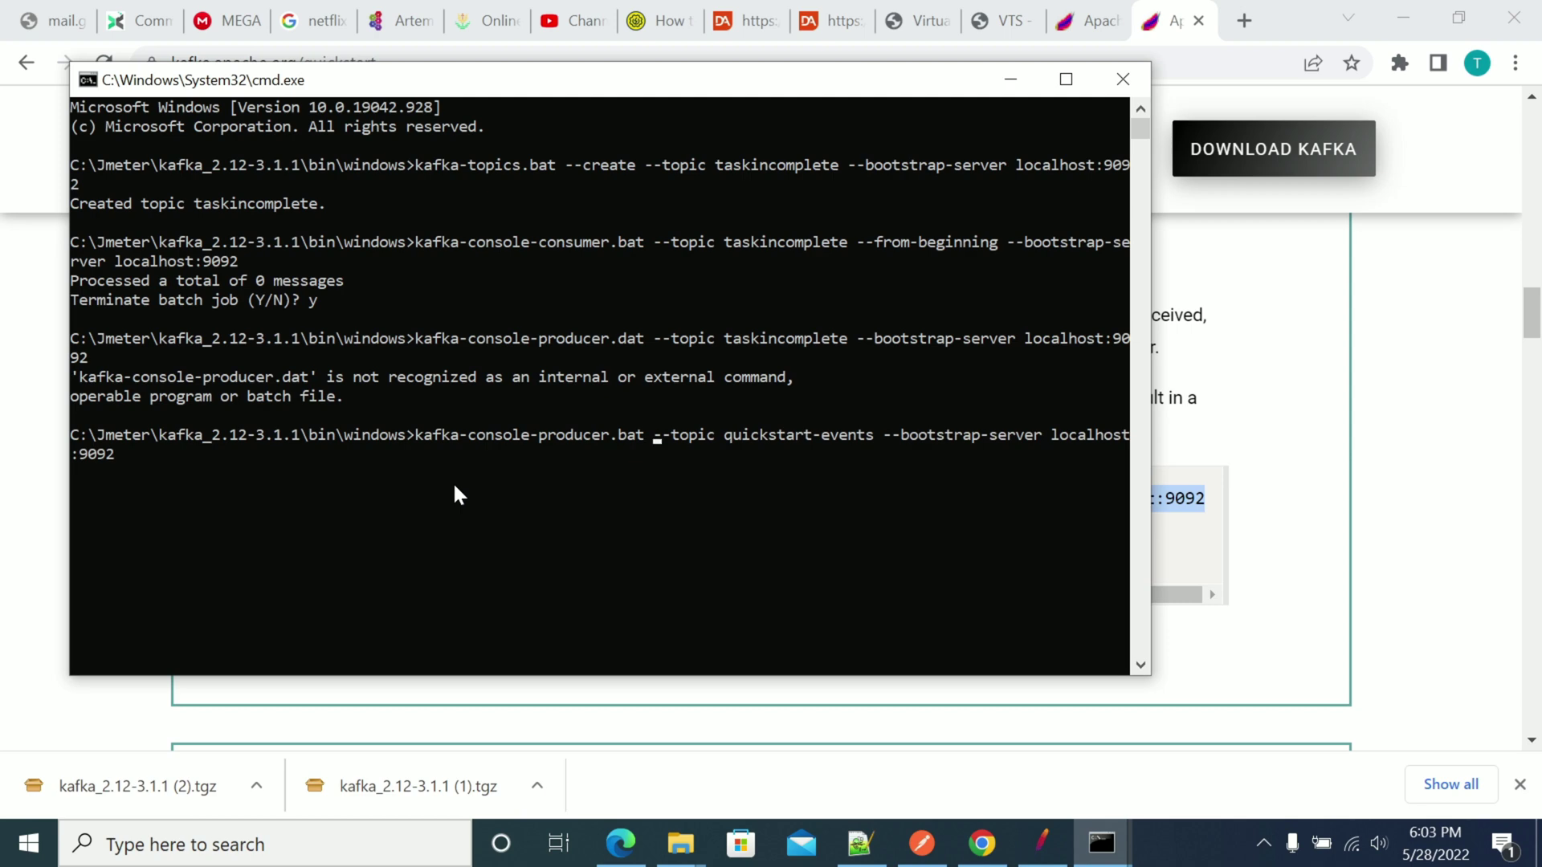
Recall the earlier kafka-console-producer.dat command for topic taskincomplete, correct the extension to .bat, and run it
key("Up")
key("Up")
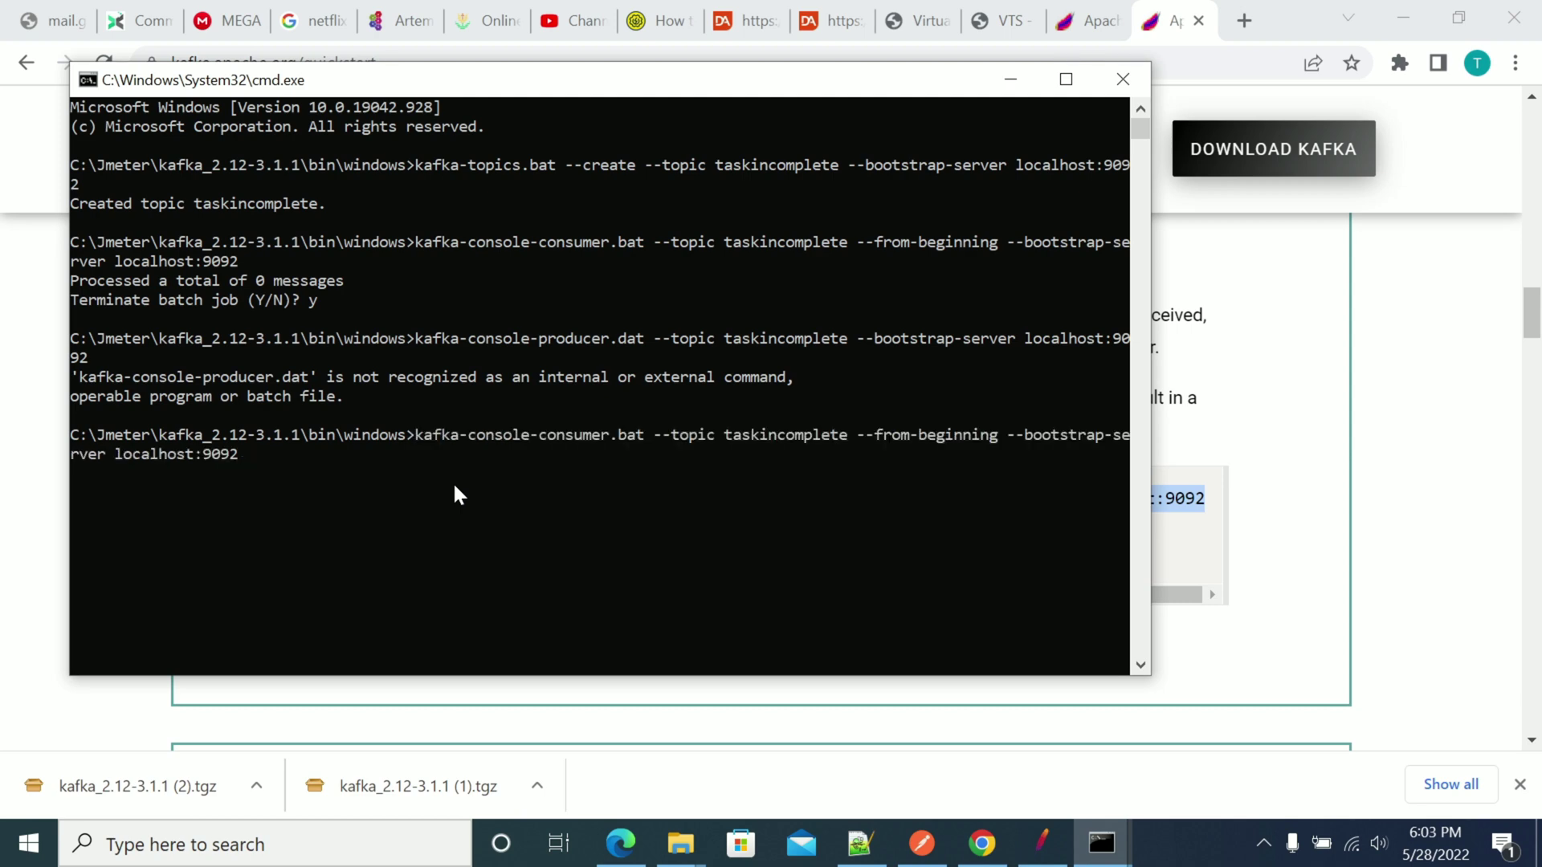
key("Down")
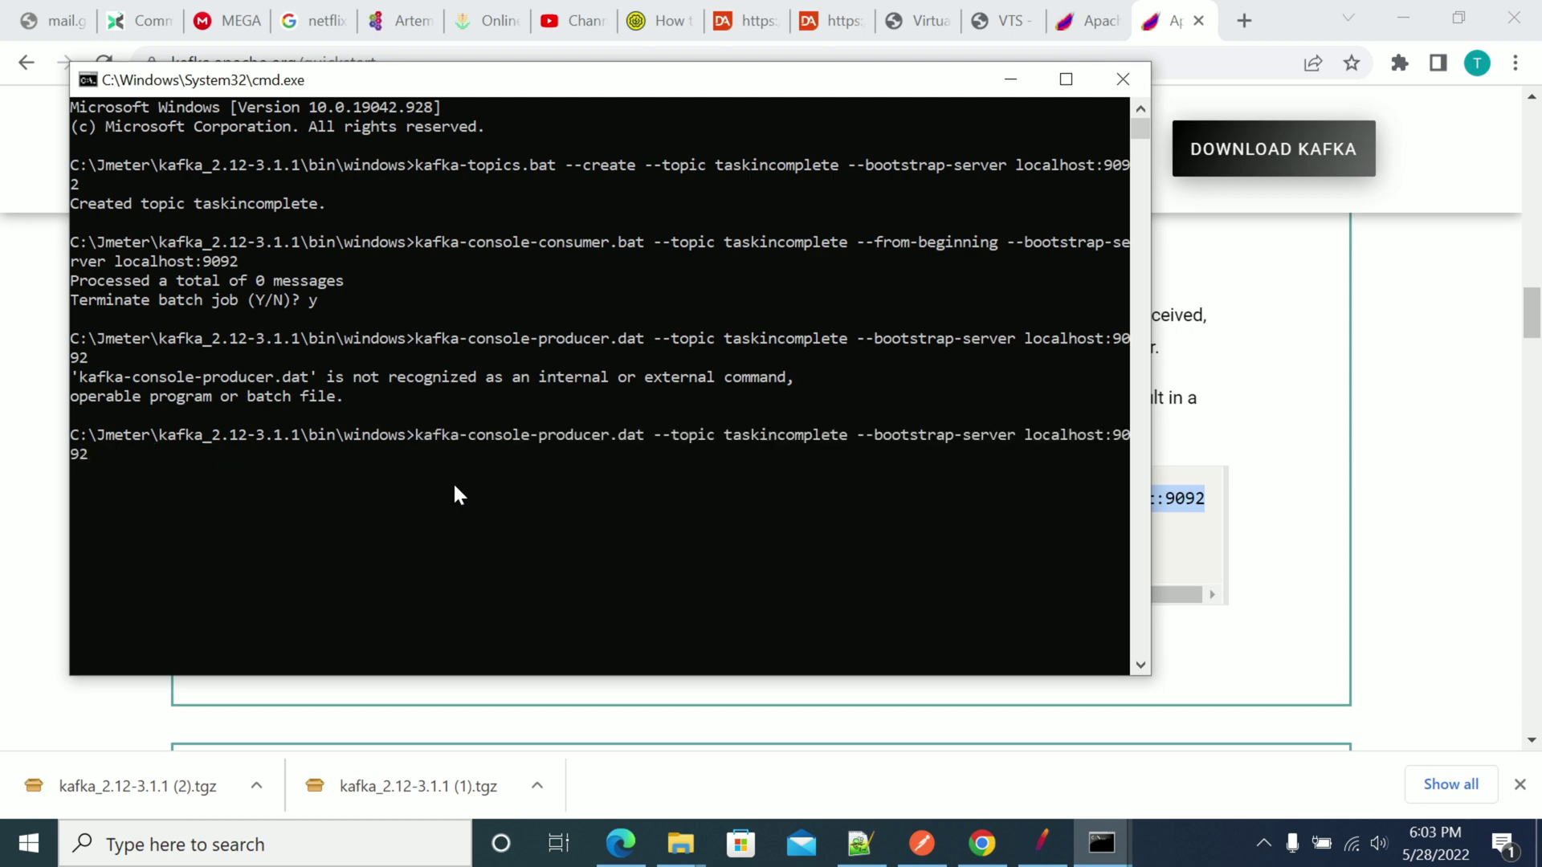
key("Left")
key("Left")
key("Left")
key("Left")
key("Left")
key("Left")
key("Left")
key("Left")
key("Left")
key("Left")
key("Left")
key("Left")
key("Left")
key("Left")
key("Left")
key("Left")
key("Left")
key("Left")
key("Left")
key("Left")
key("Left")
key("Left")
key("Left")
key("BackSpace")
type("b")
key("Return")
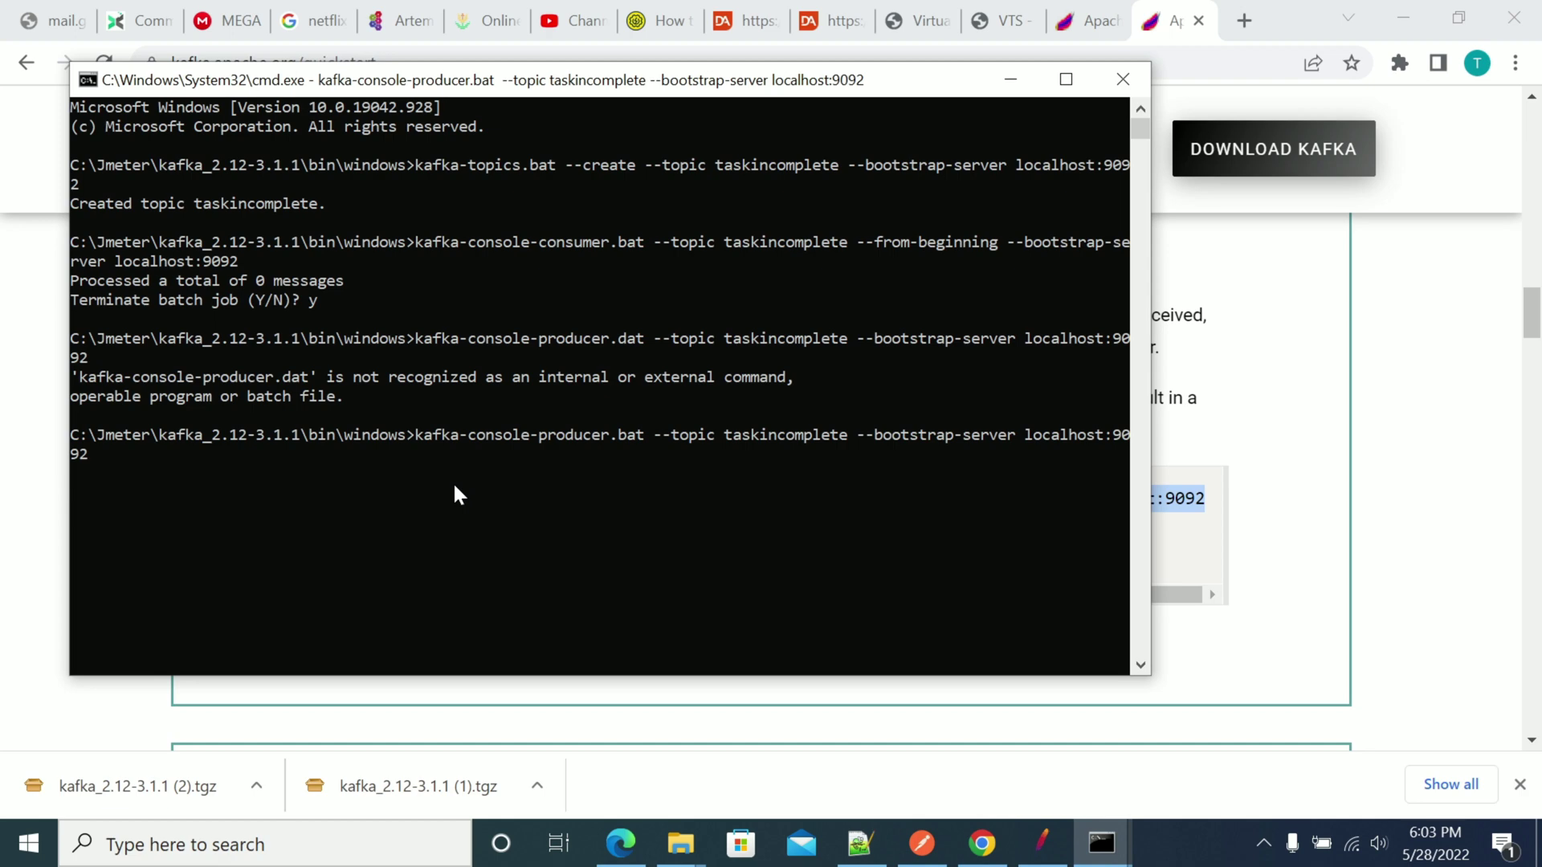
Send the message "this id my first messsge" to the topic and enter "this is my seconds message" on the following producer line
type("this id my first messsge")
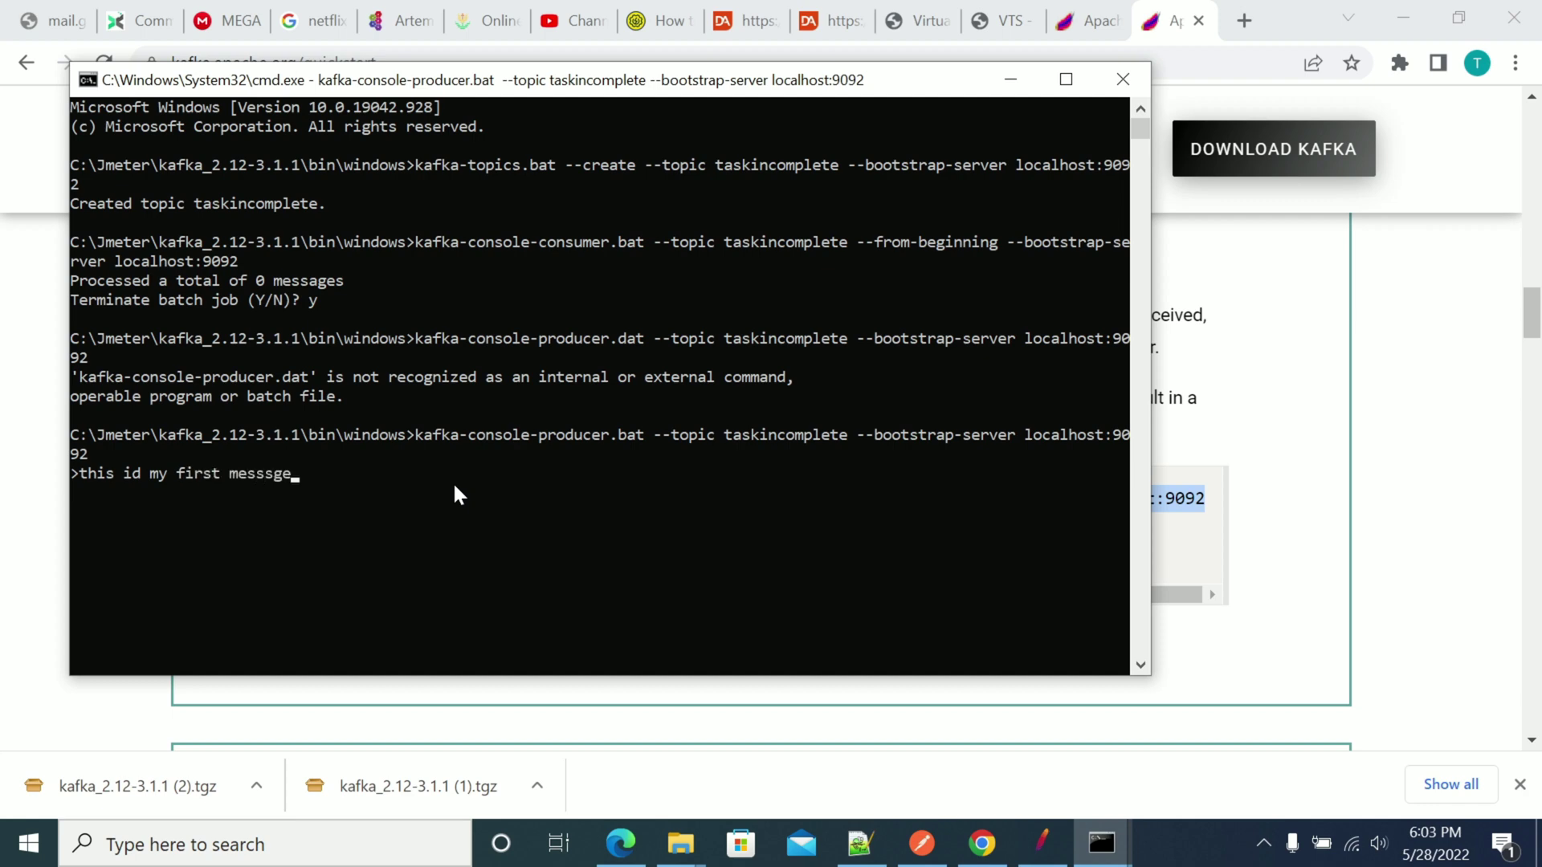
key("Return")
type("this is my seconds message")
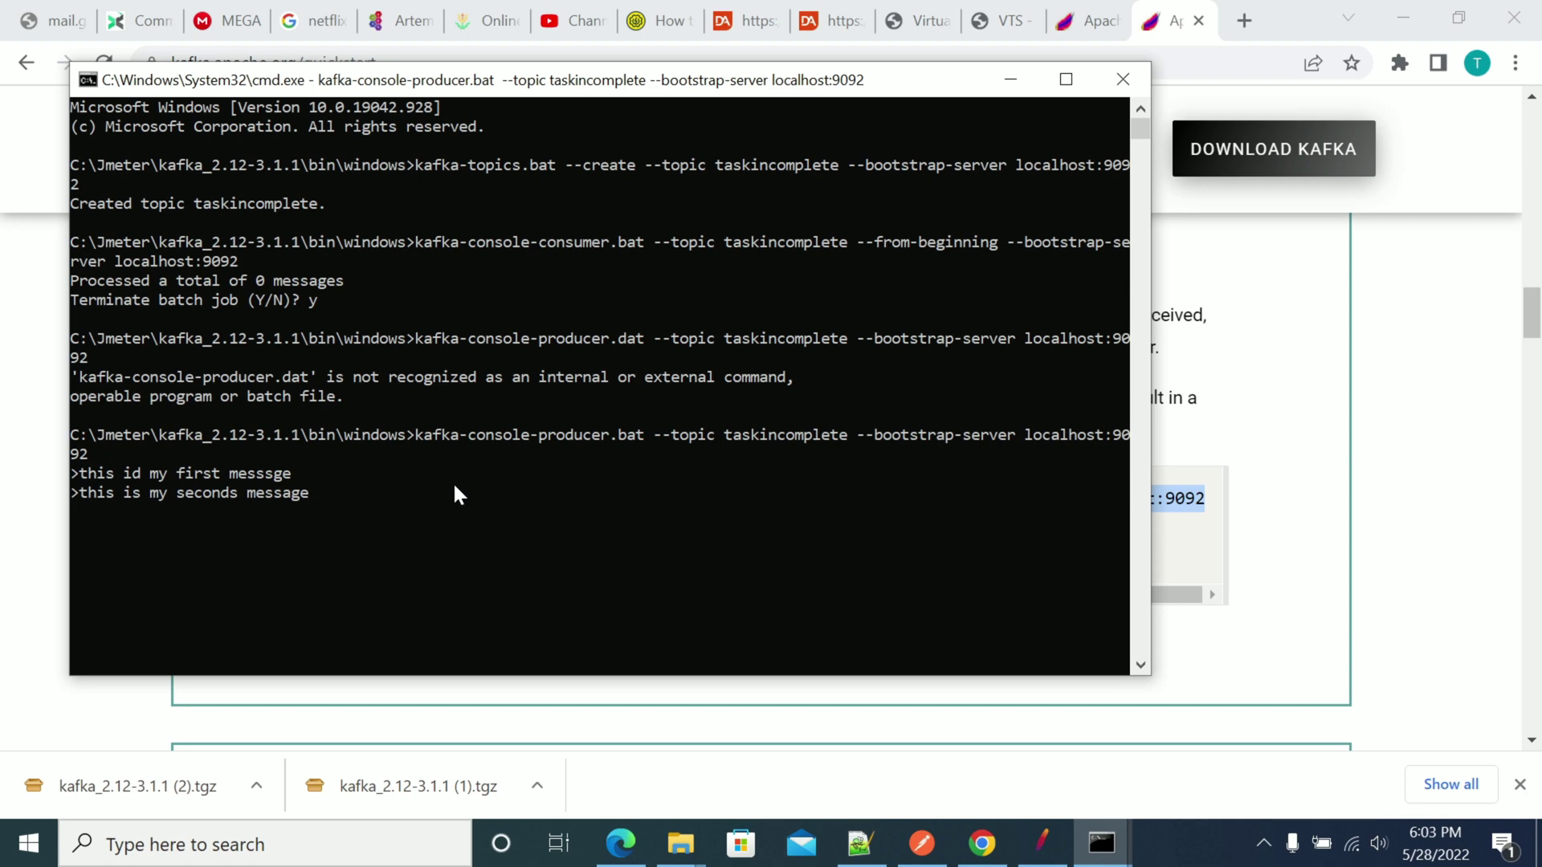
Interrupt the console producer and confirm terminating its batch job
key("ctrl+c")
type("y")
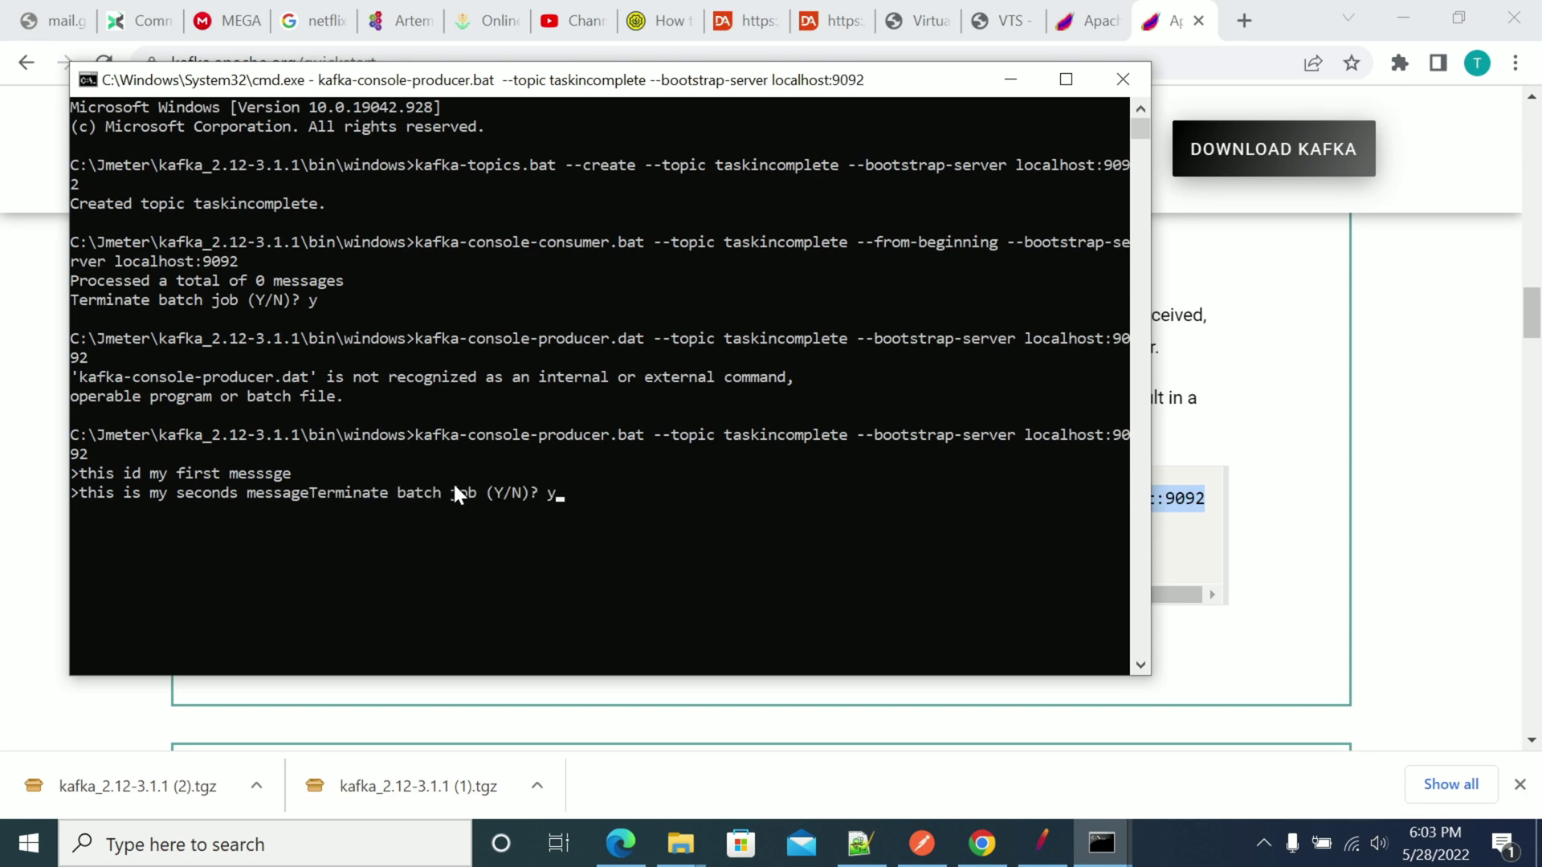
key("Return")
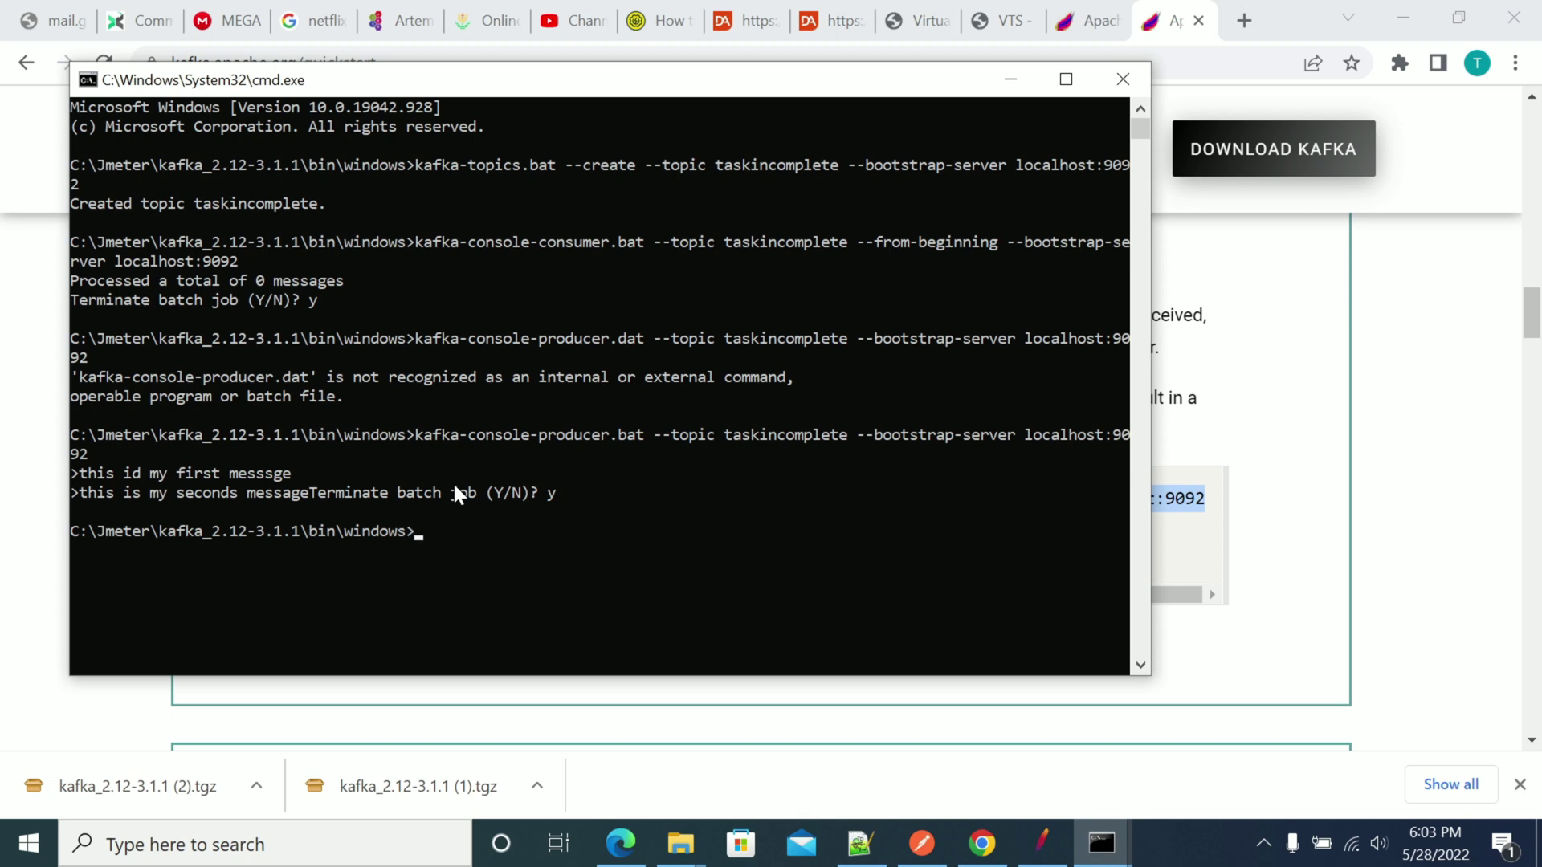
left_click_drag(308, 491, 555, 498)
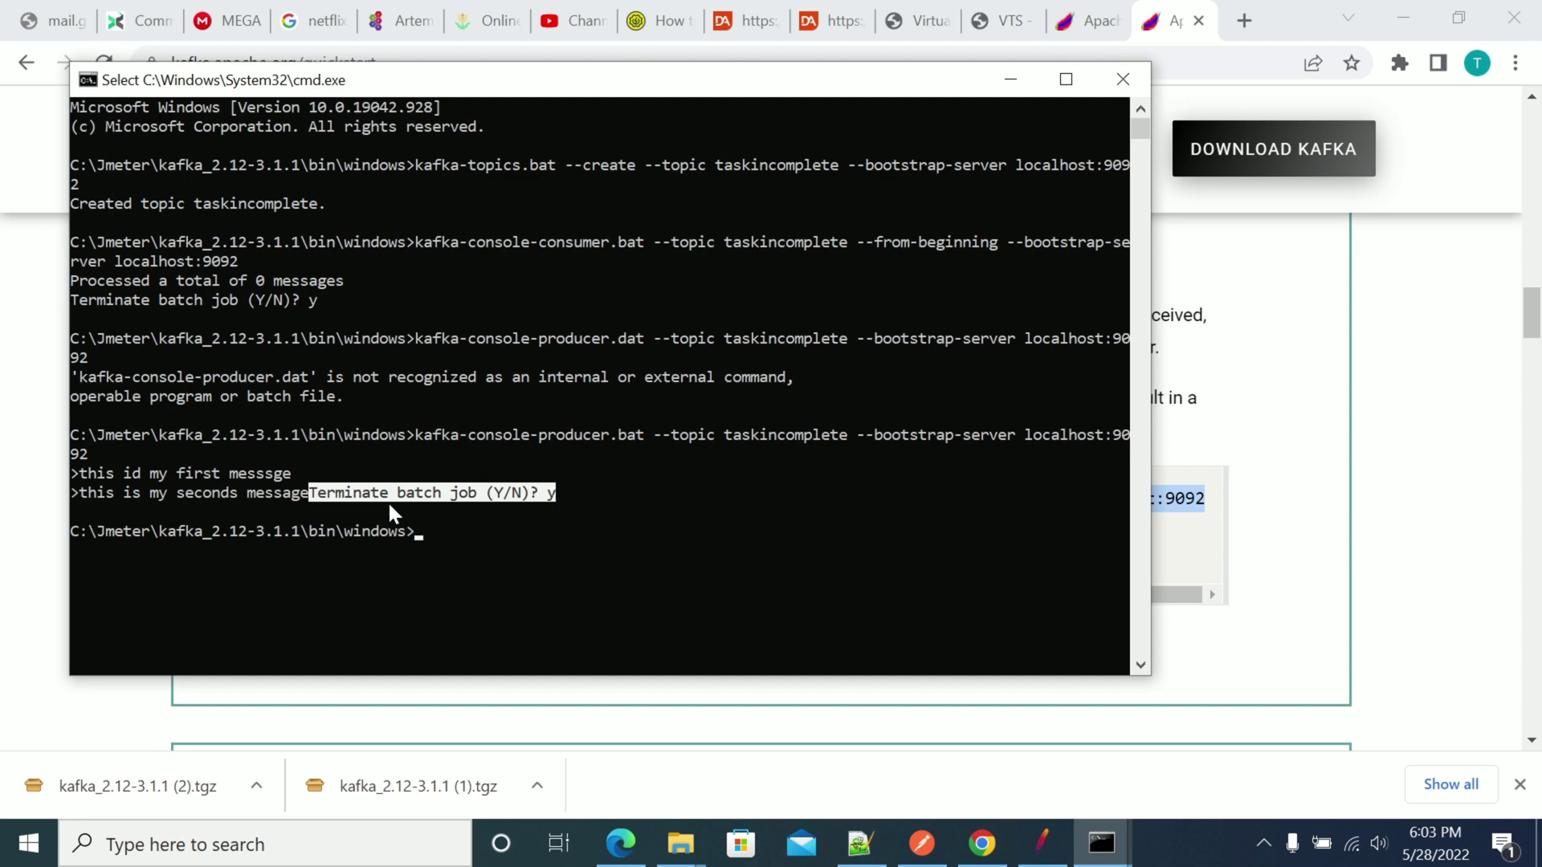
left_click(509, 595)
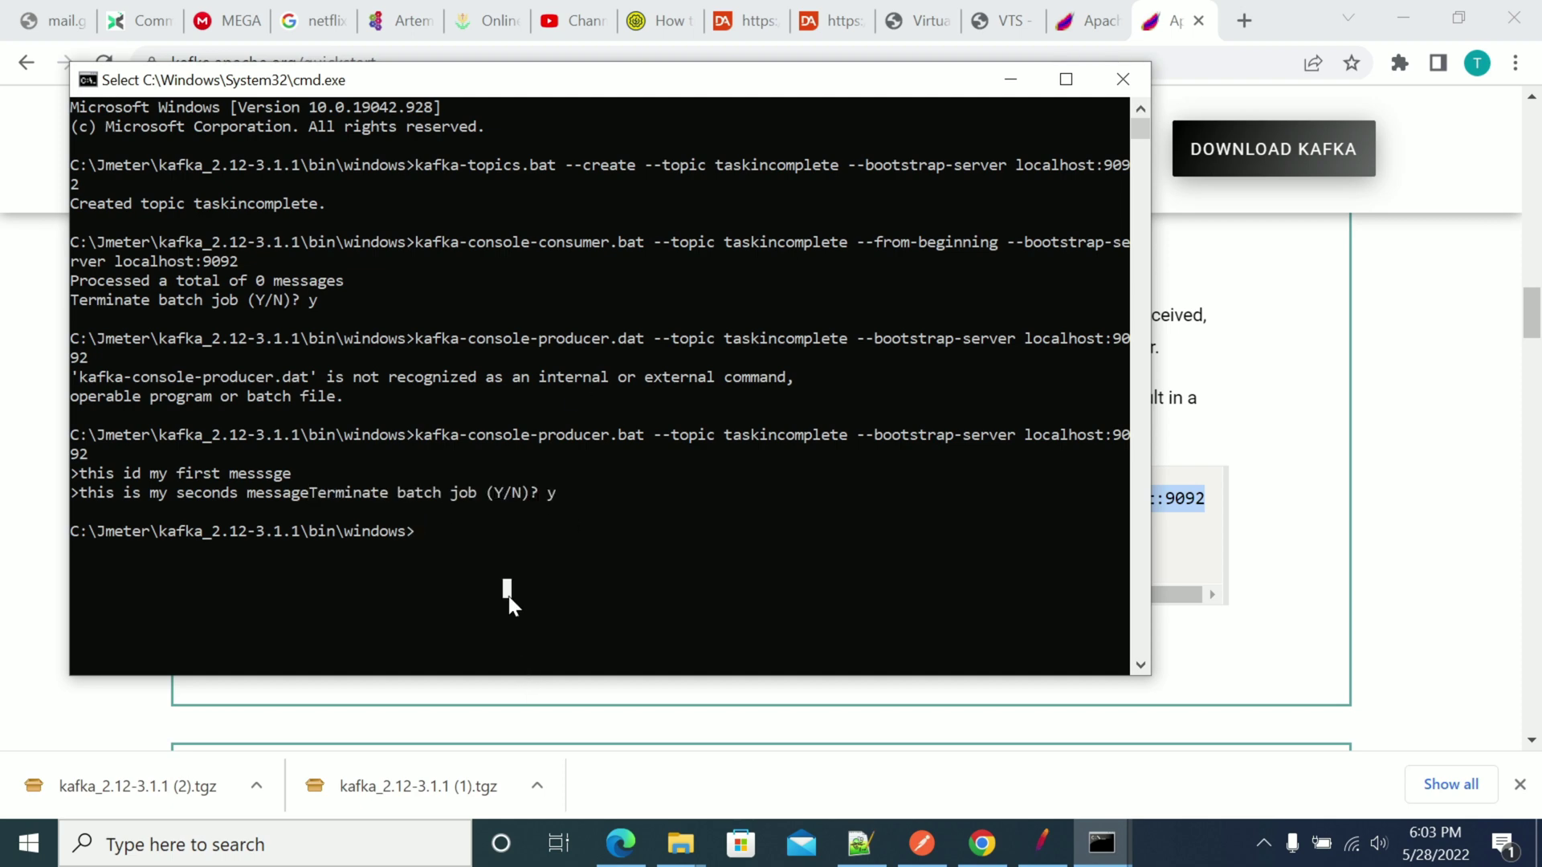
left_click(409, 532)
key("Escape")
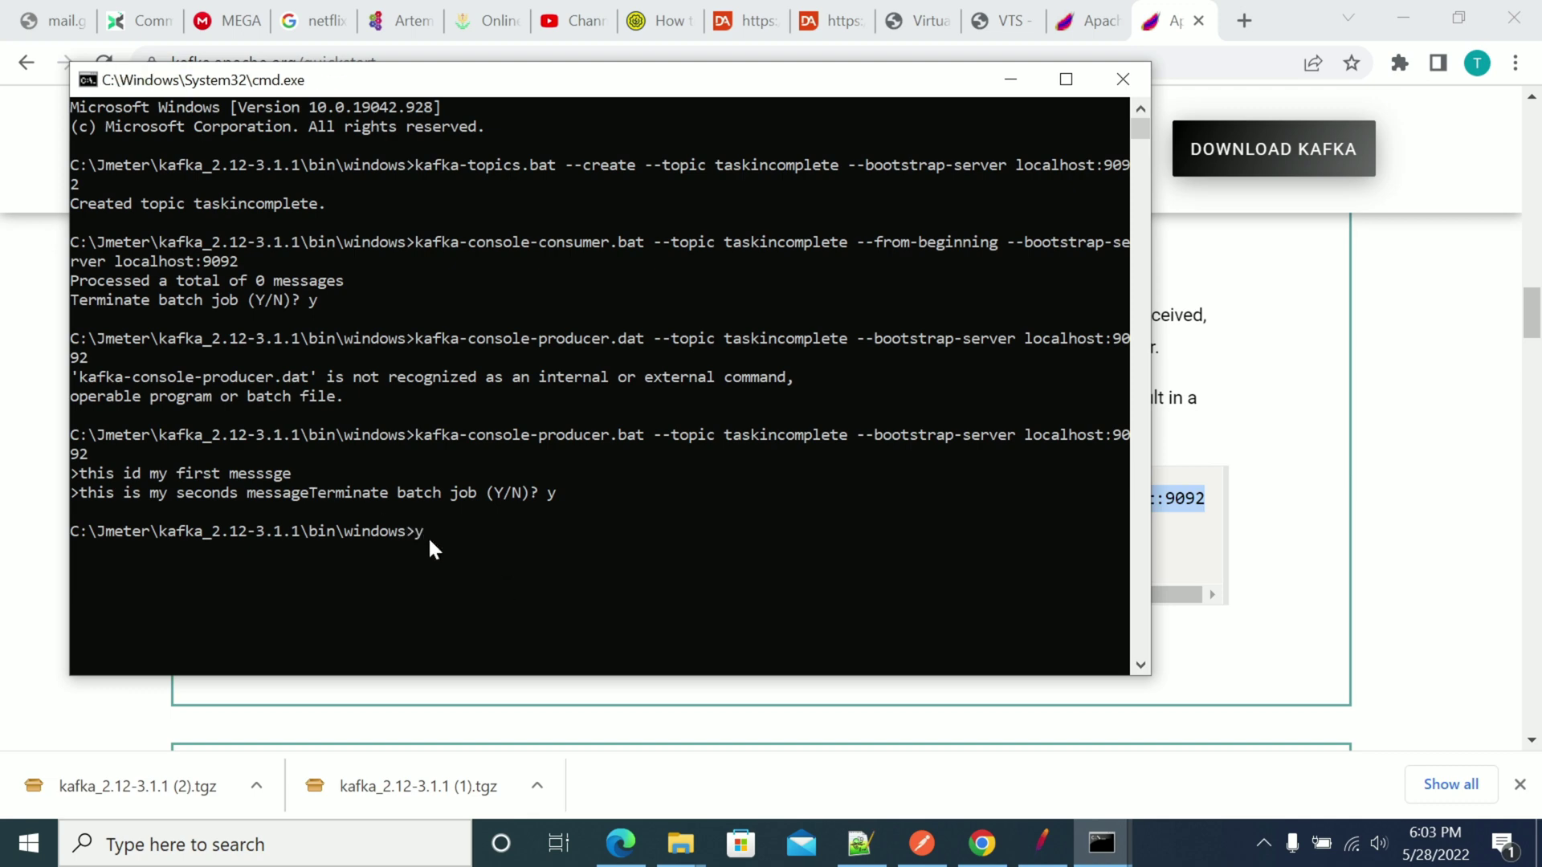
Recall the earlier kafka-console-consumer.bat command for topic taskincomplete with --from-beginning and run it
key("Up")
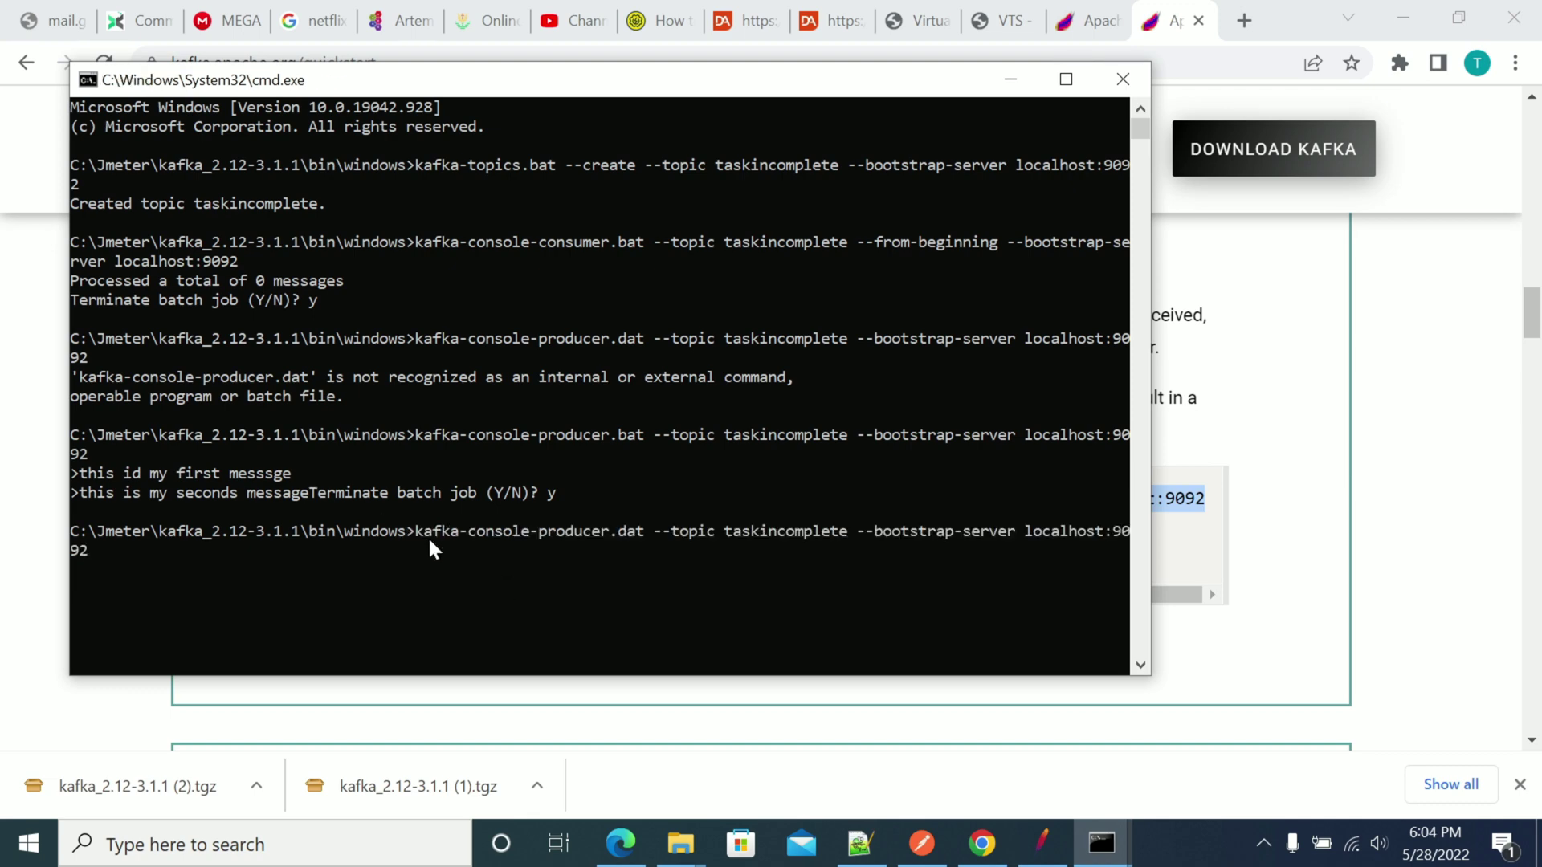
key("Up")
key("Up")
key("Down")
key("Down")
key("Escape")
key("Up")
key("Up")
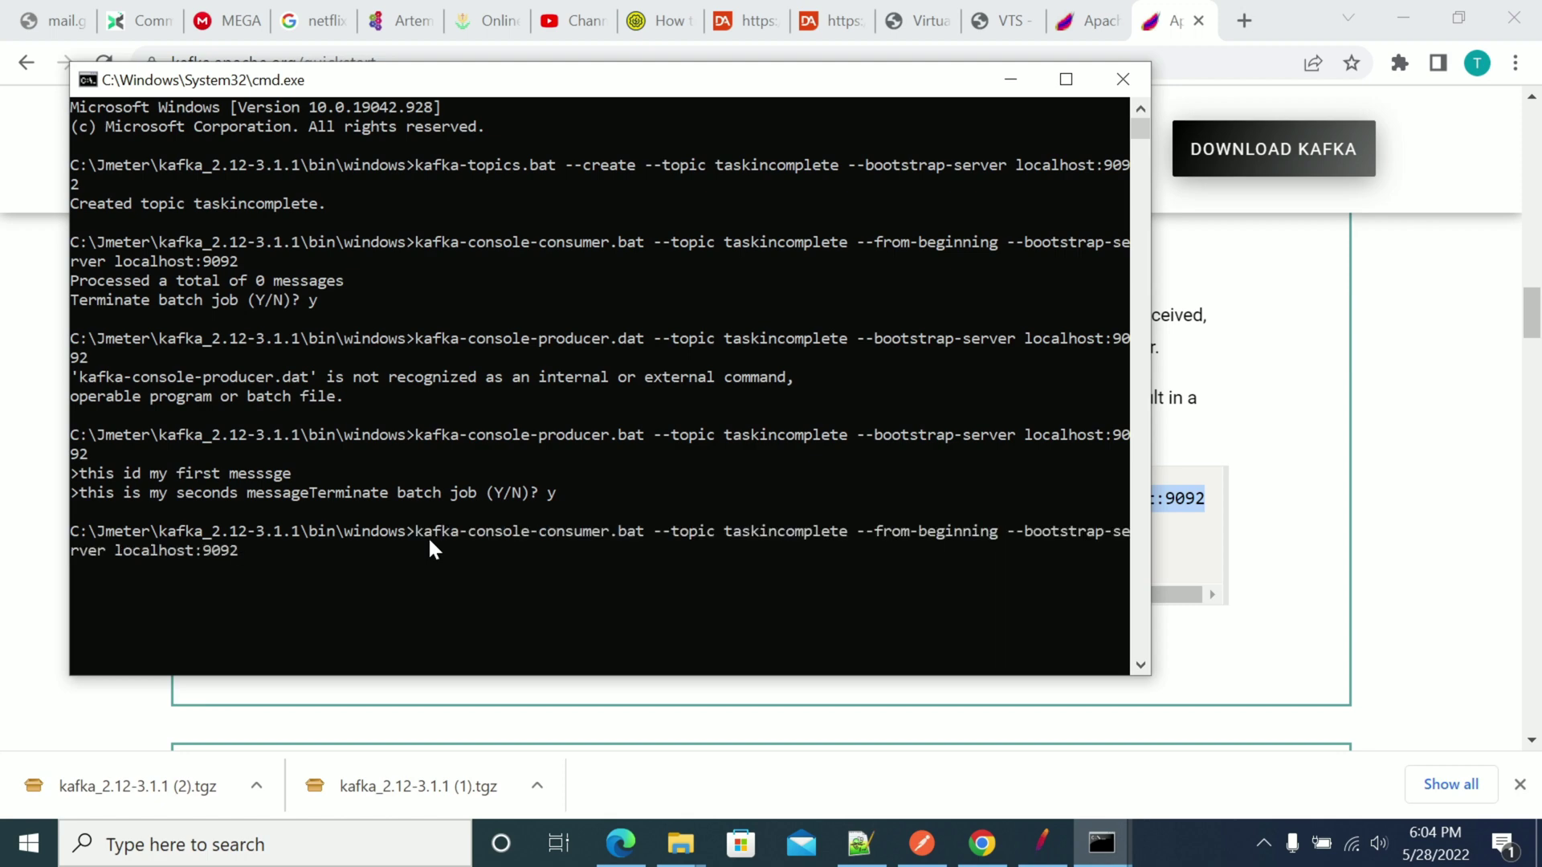
key("Return")
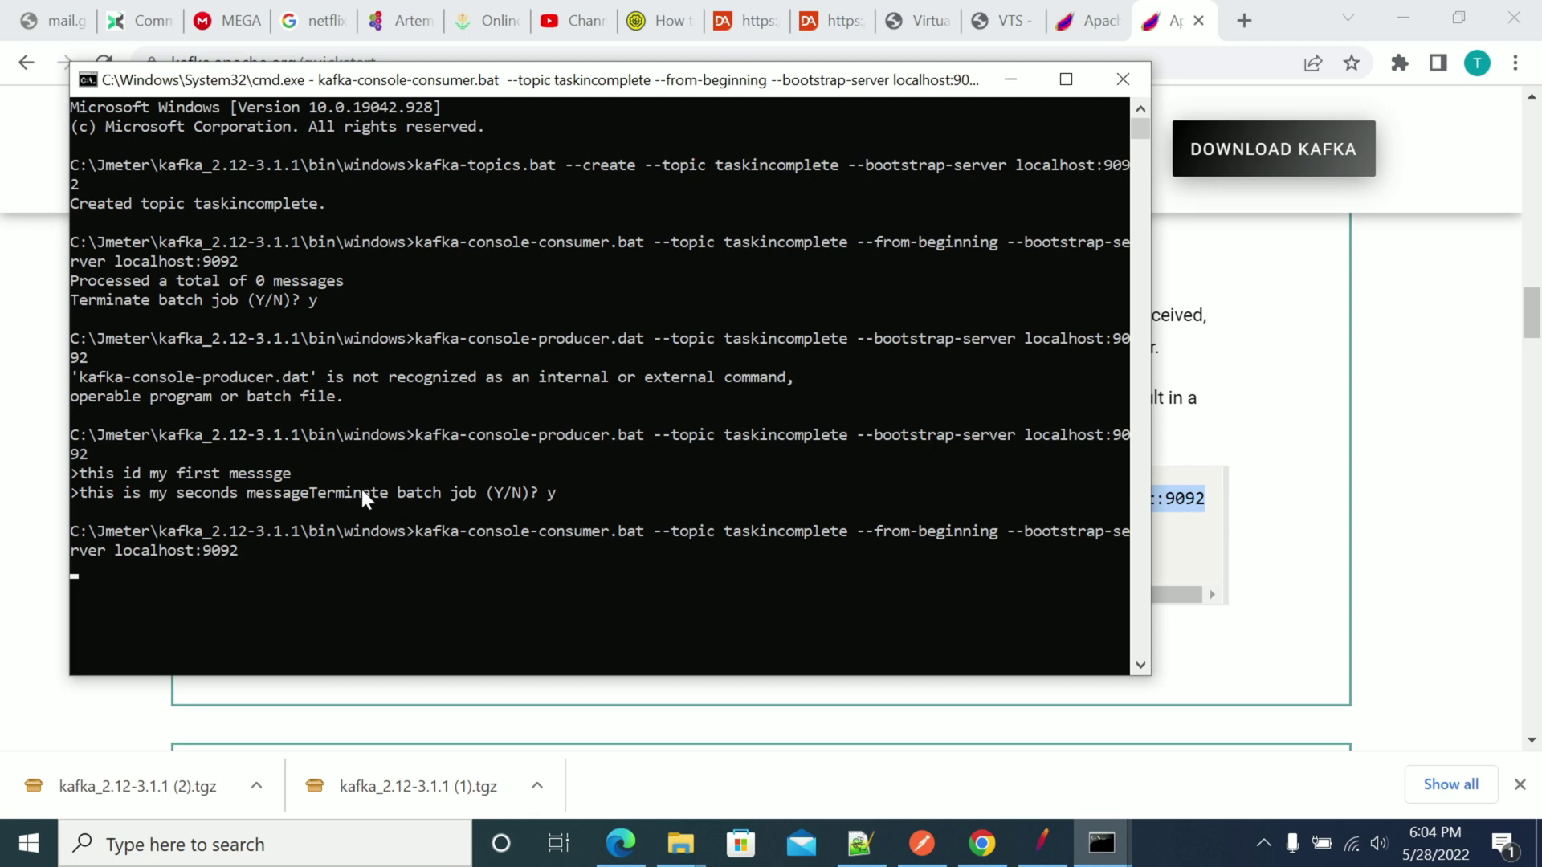
Interrupt the console consumer and confirm terminating its batch job
scroll(335, 518, "down", 3)
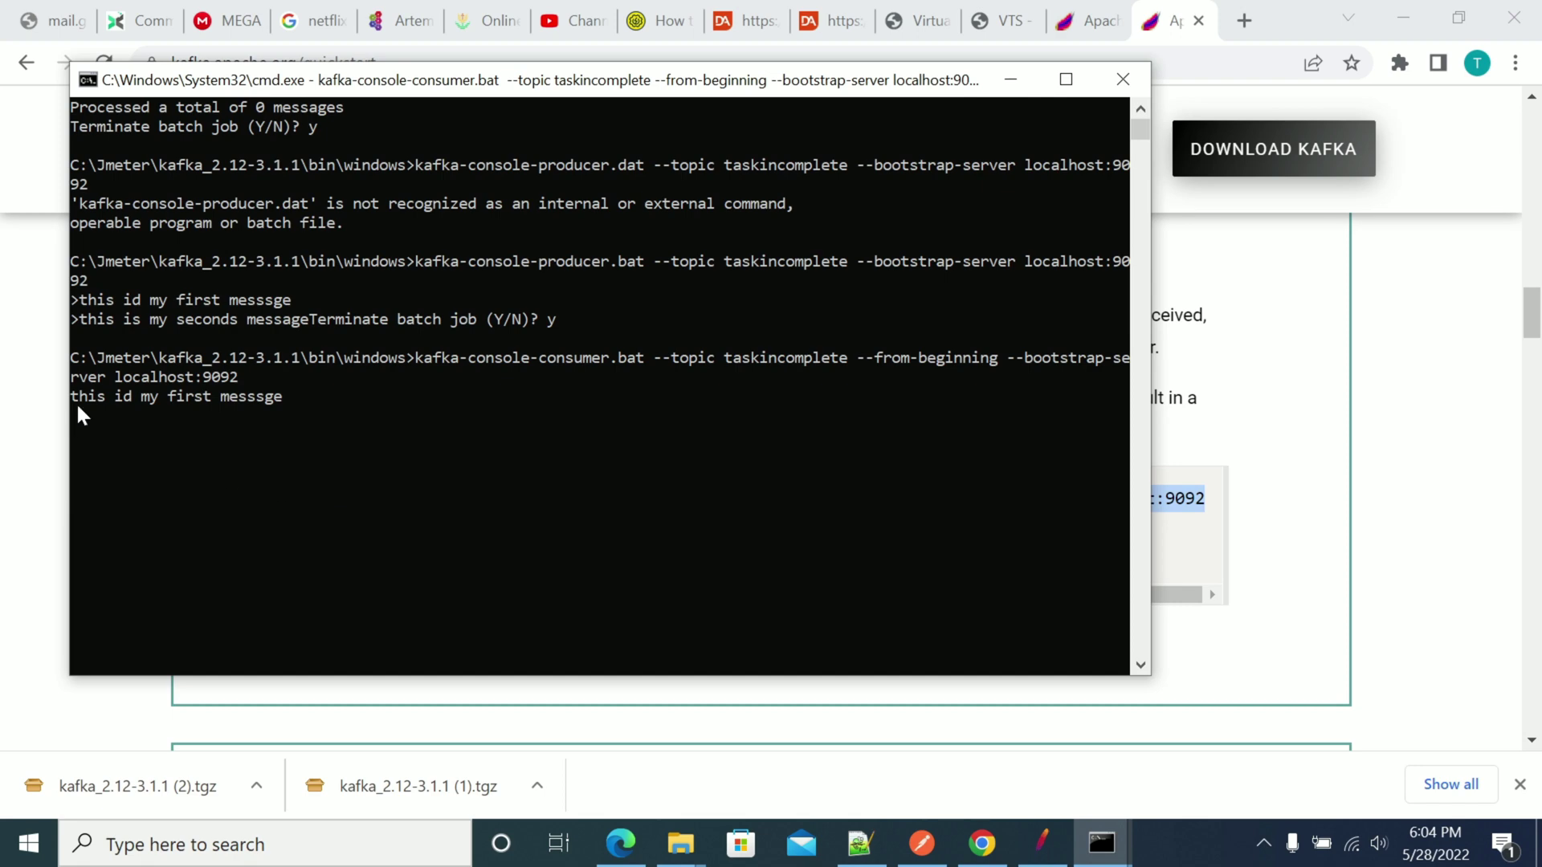
key("ctrl+c")
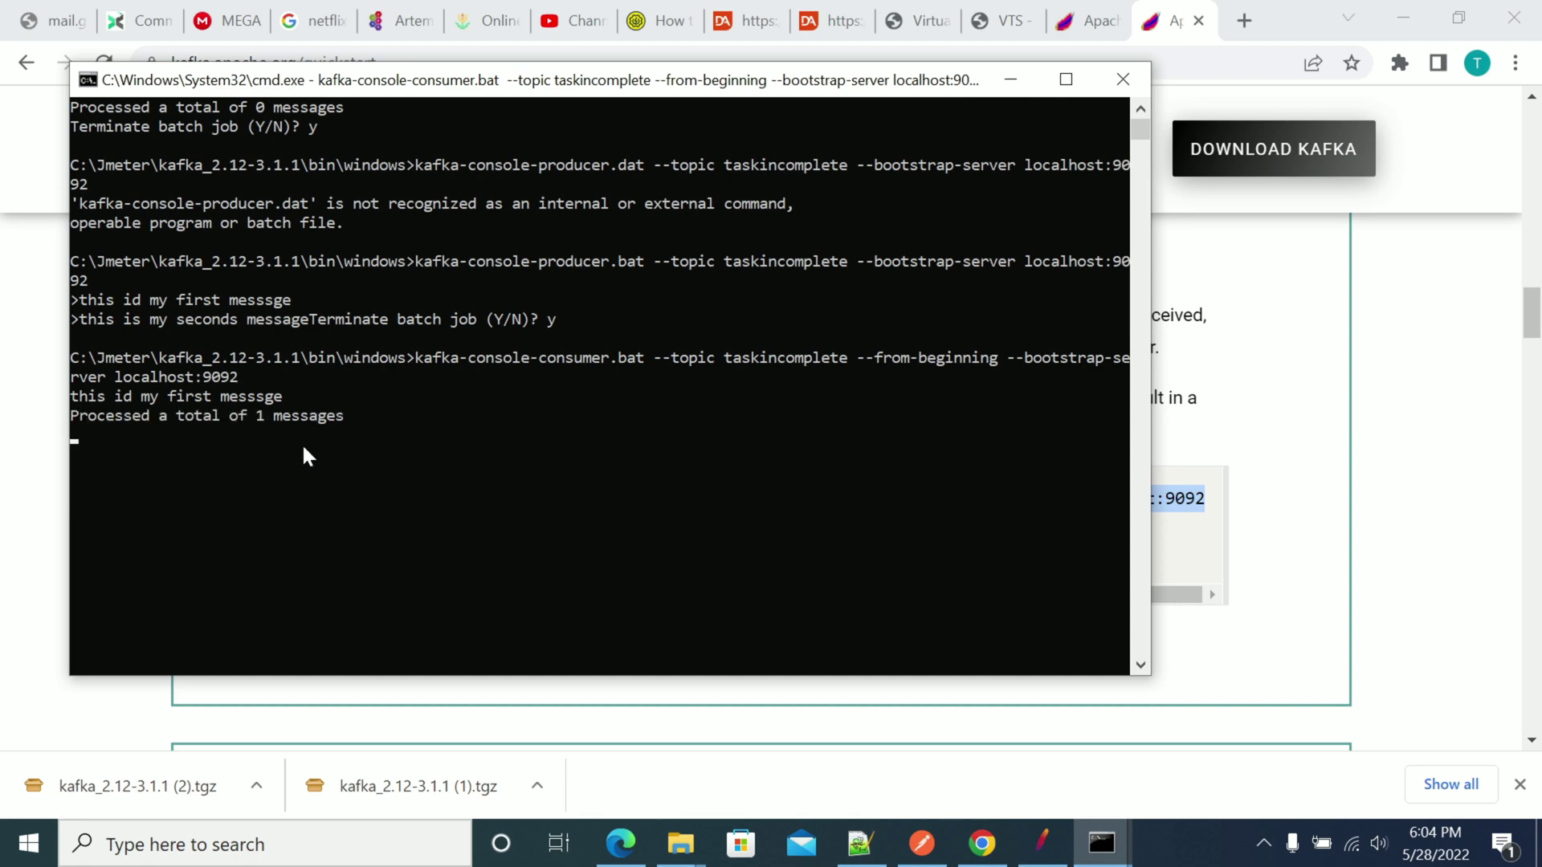
type("y")
key("Return")
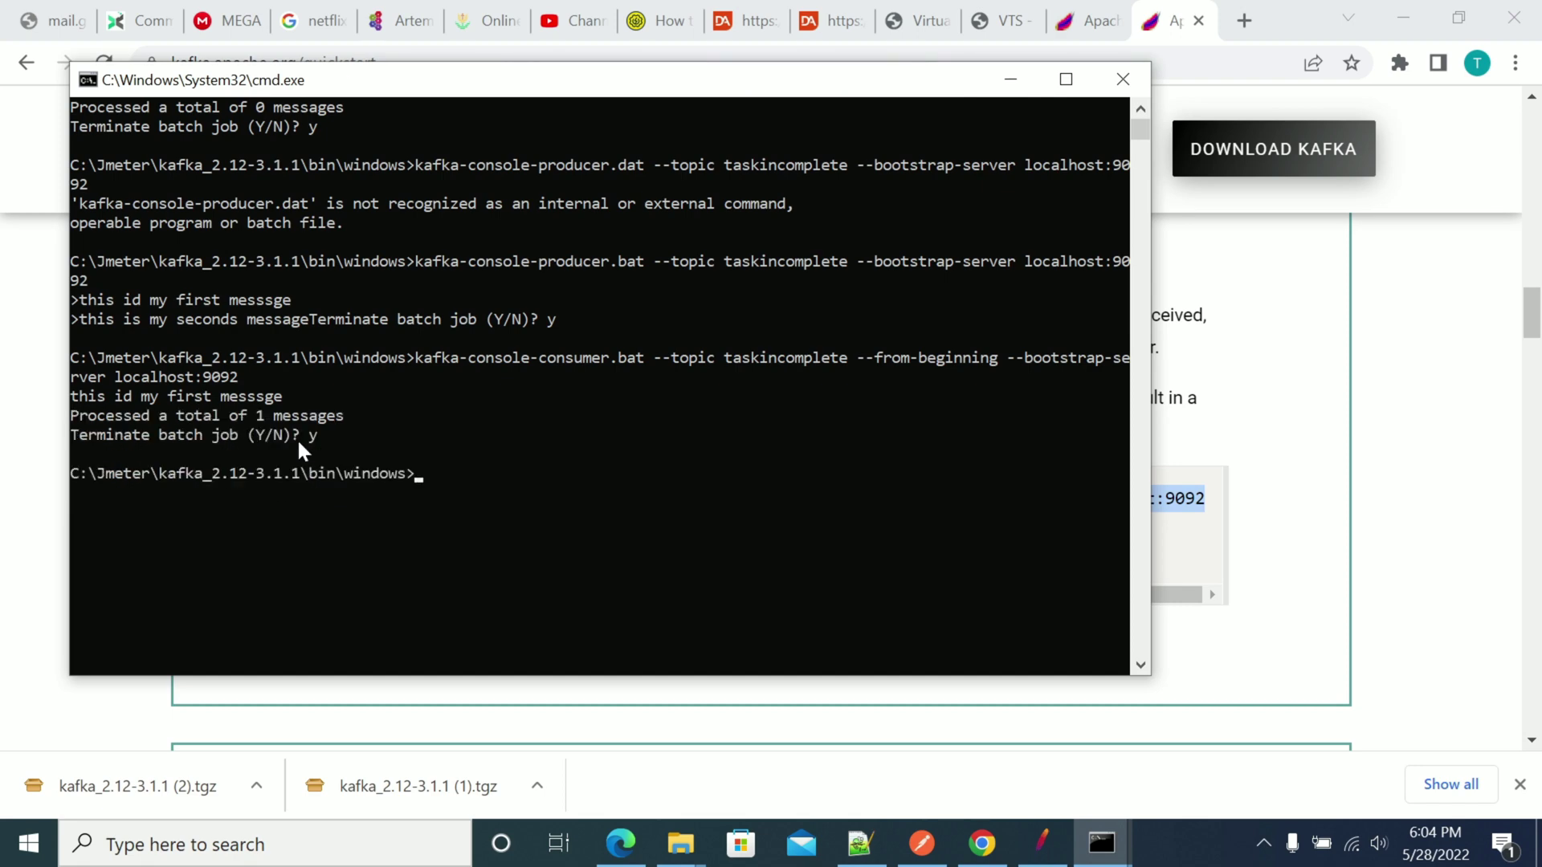
left_click_drag(310, 320, 558, 324)
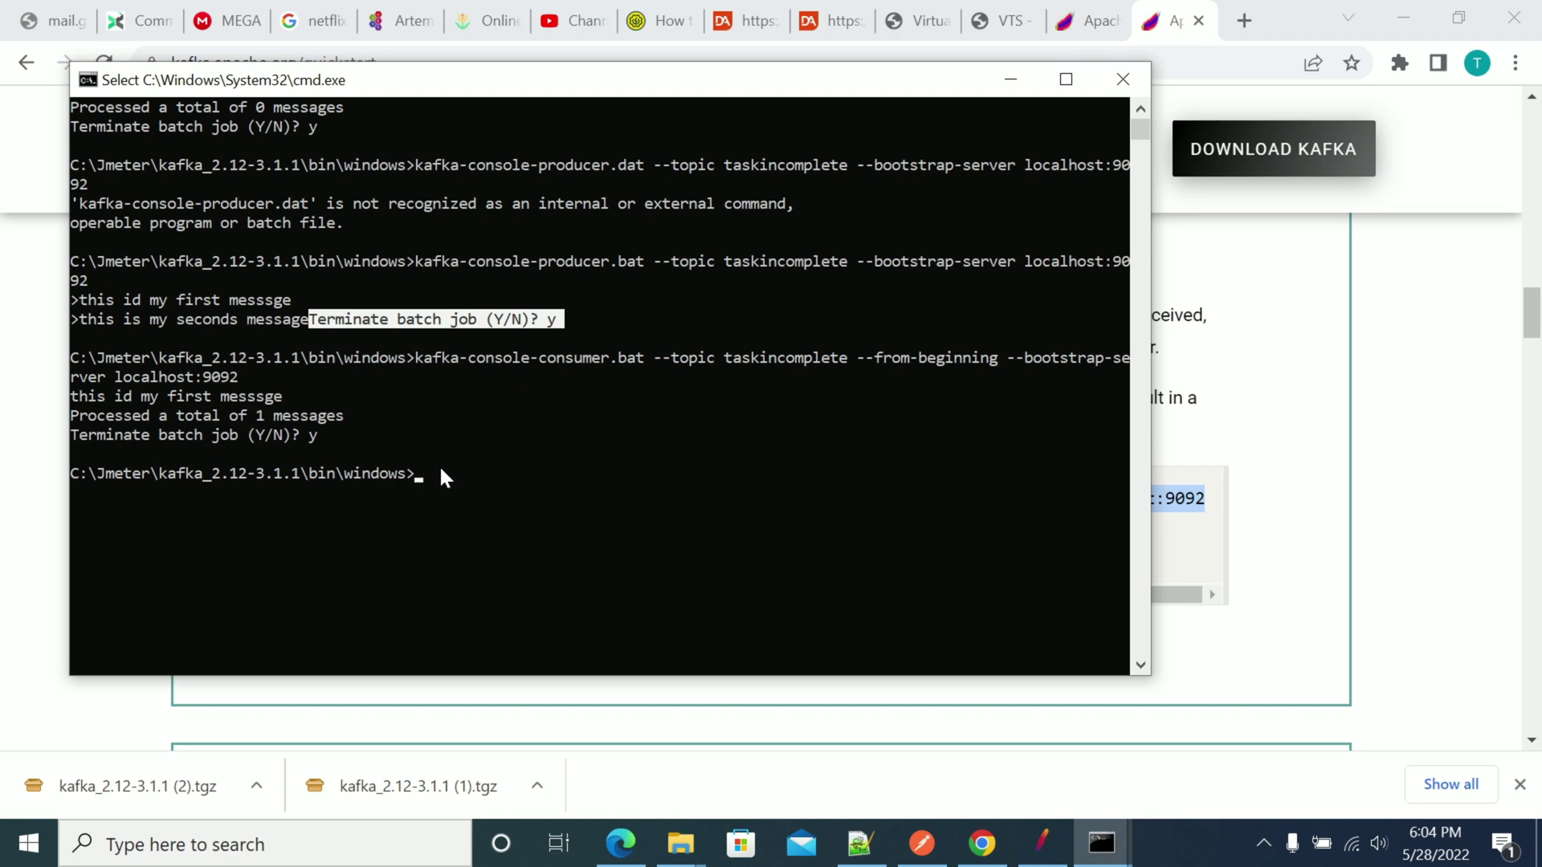